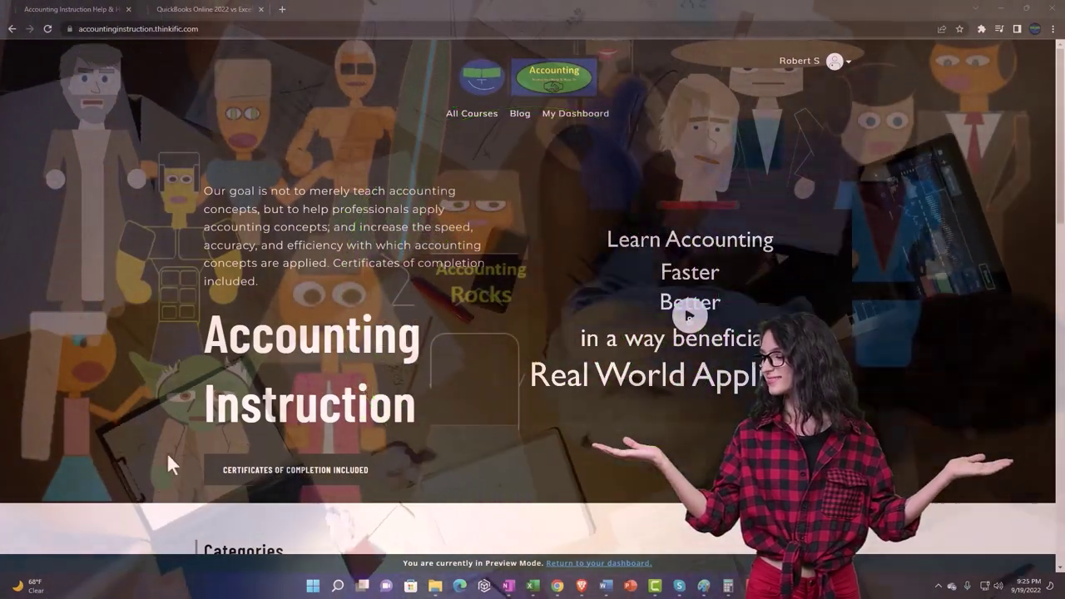
Browse the course categories on the Accounting Instruction site and the section list of the QuickBooks Online 2022 course
scroll(148, 461, down, 6)
scroll(147, 463, down, 3)
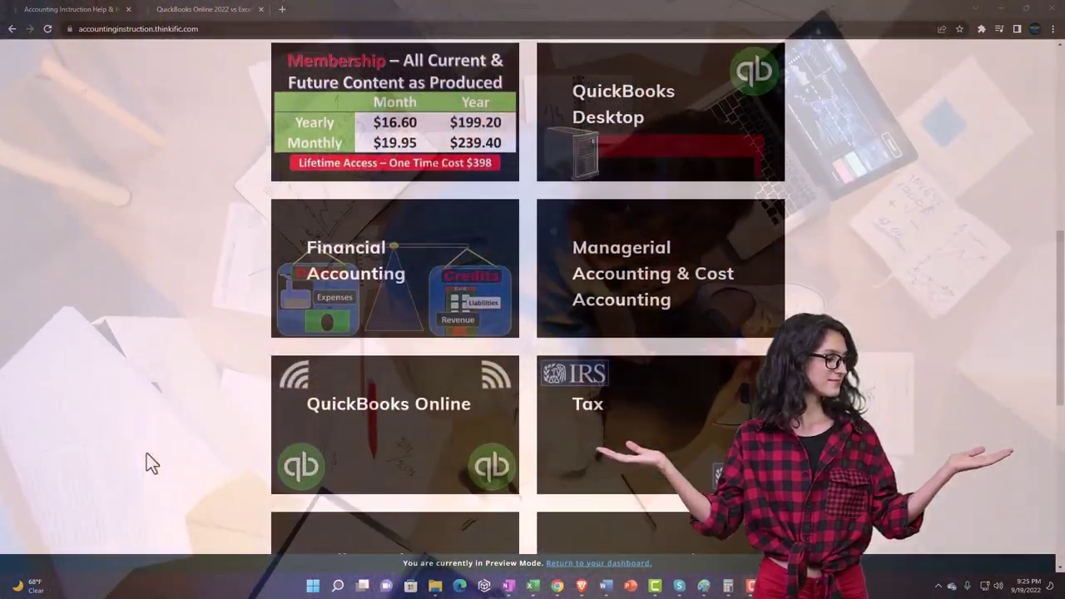
scroll(147, 455, down, 3)
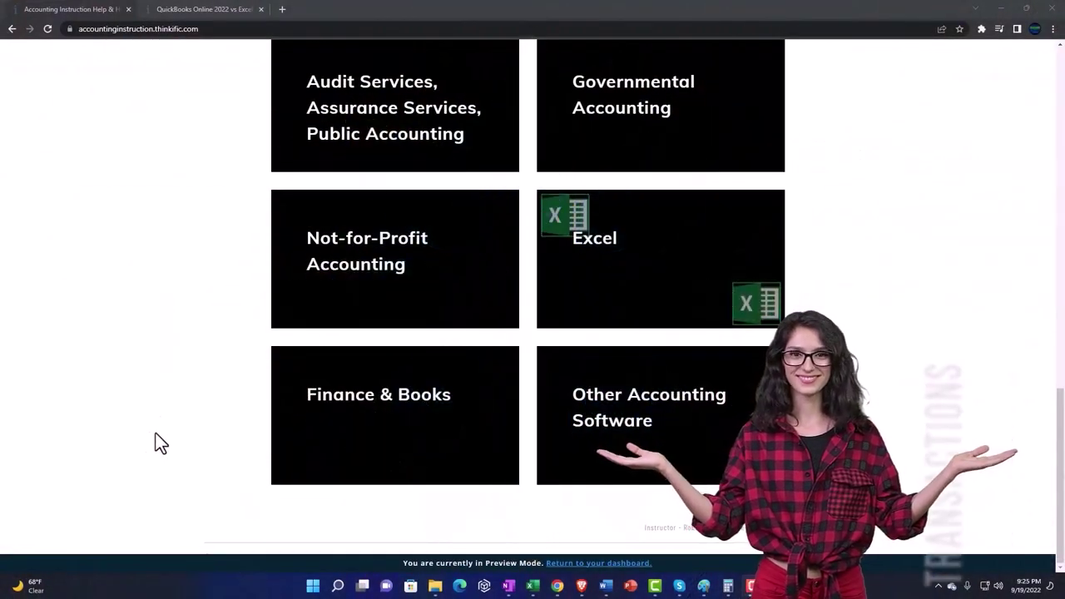
click(190, 9)
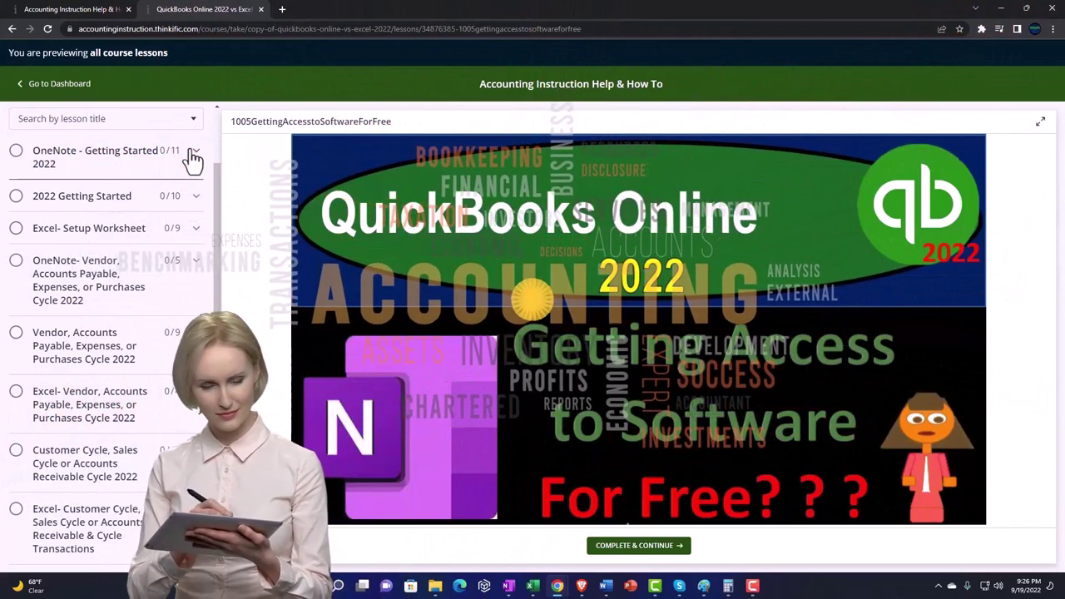
click(191, 155)
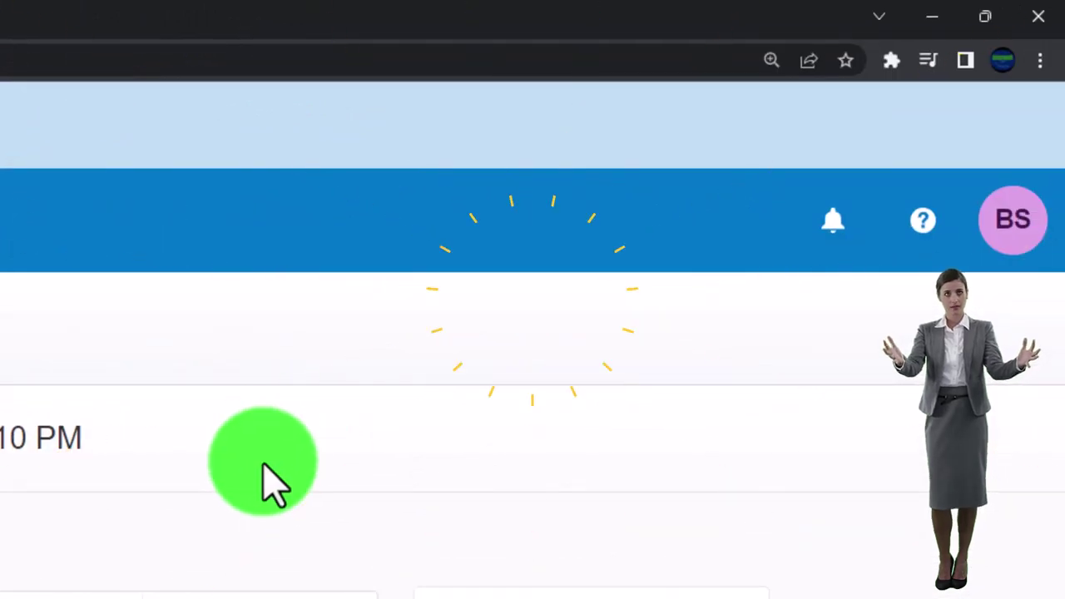
Reset the Xero Demo Company (US) and hide the Get to know Xero introduction on its dashboard
key(ctrl+plus)
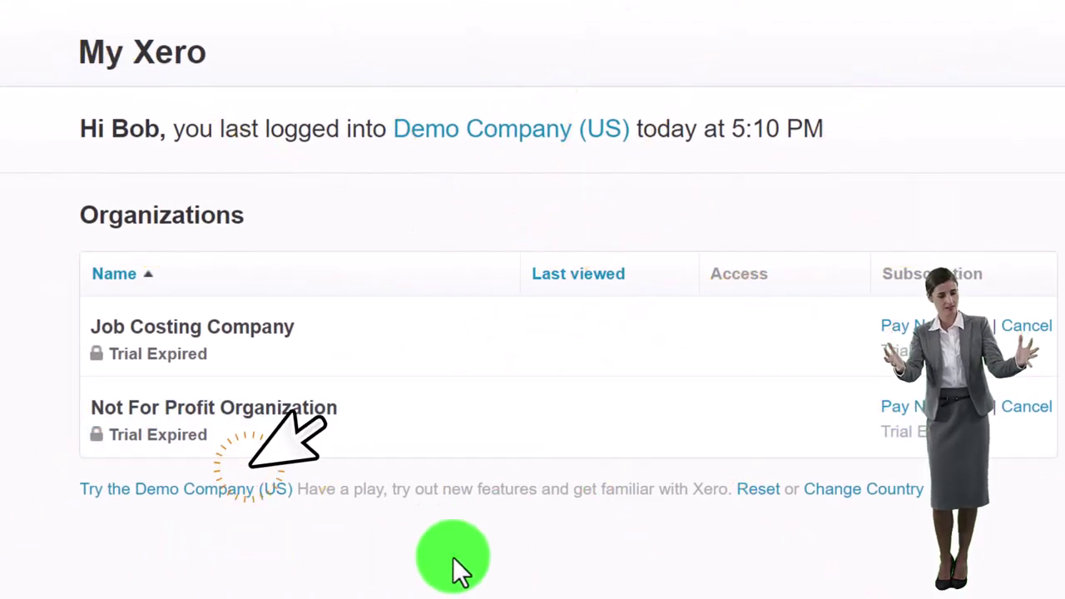
click(759, 490)
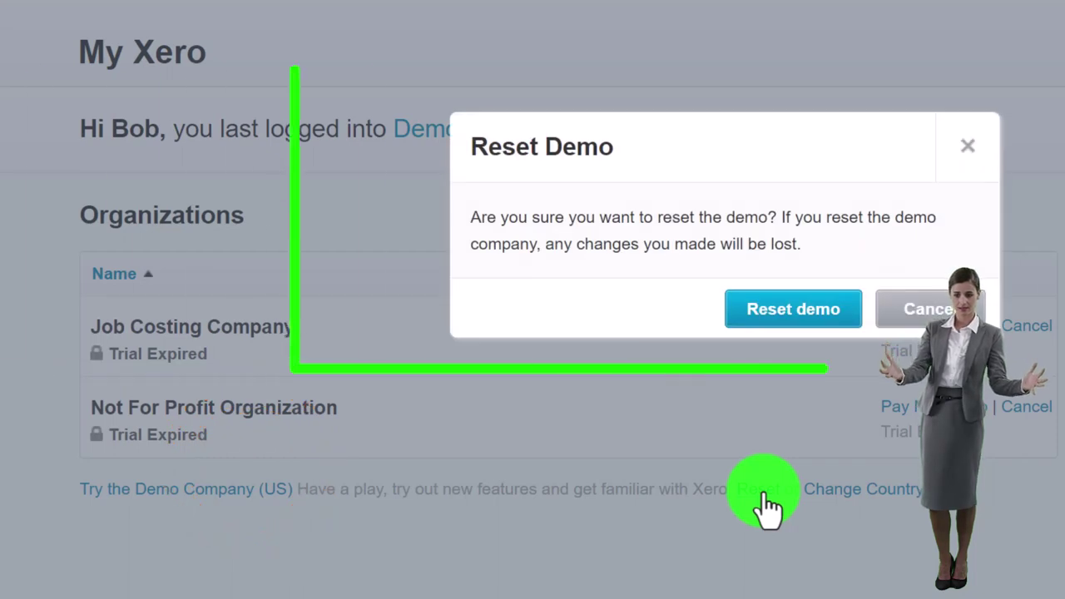
click(791, 302)
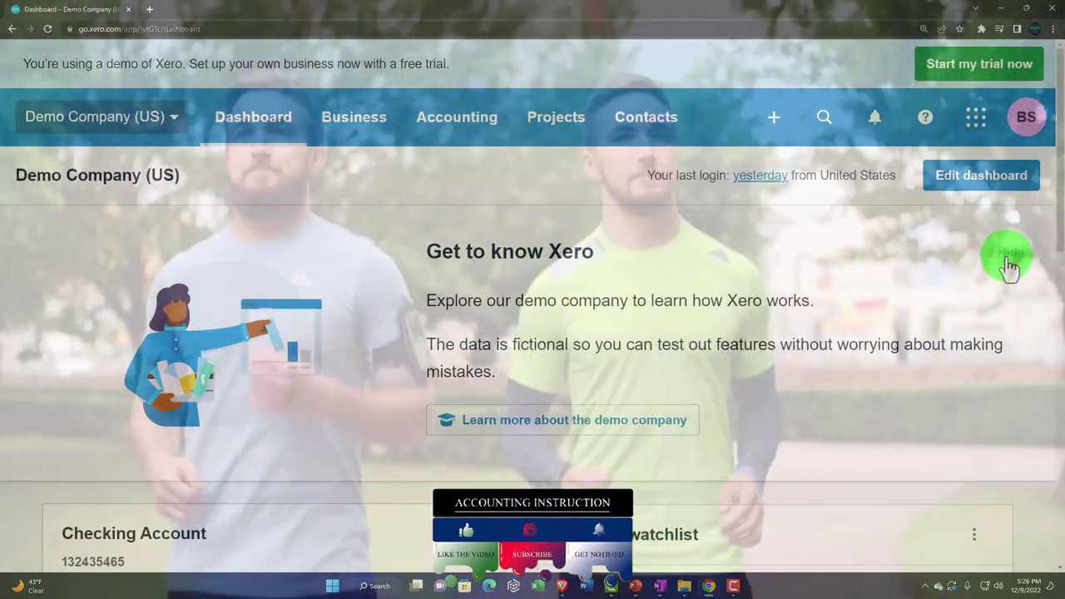
click(1009, 254)
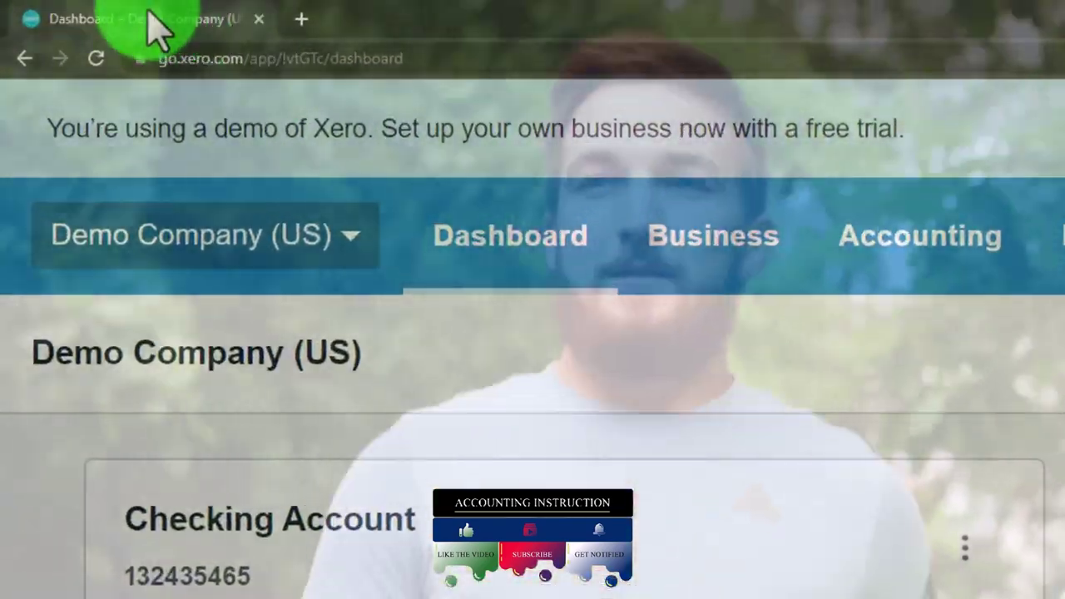
Duplicate the Demo Company dashboard browser tab twice
right_click(158, 30)
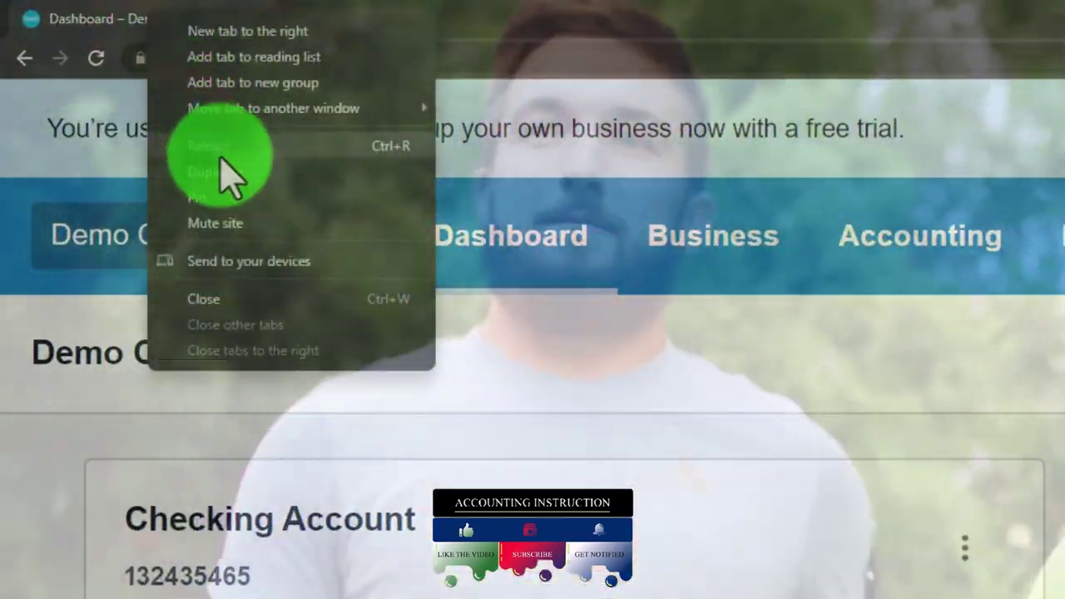
click(221, 154)
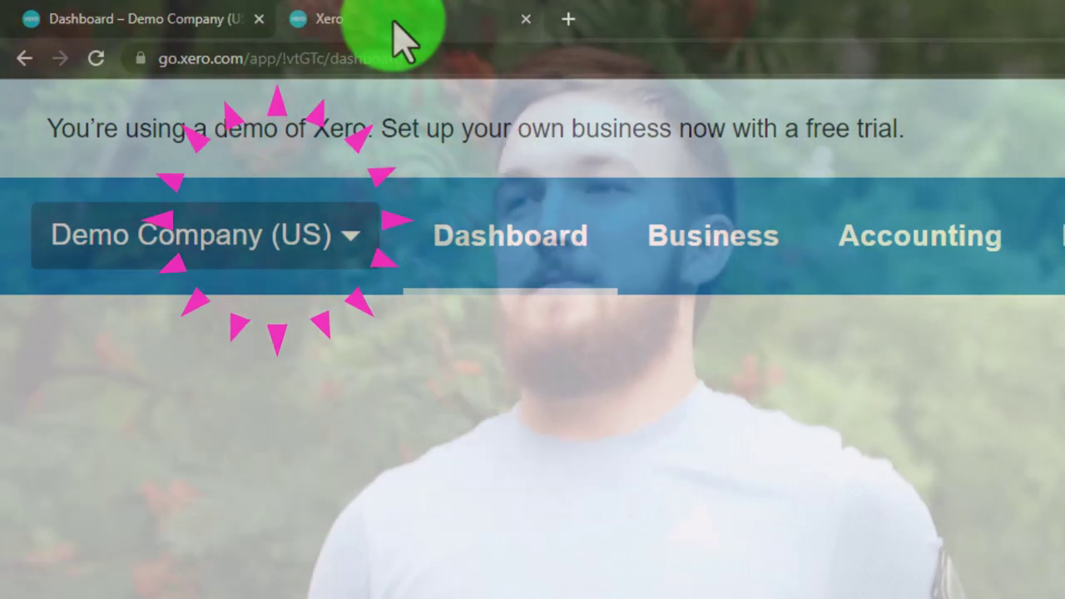
right_click(396, 25)
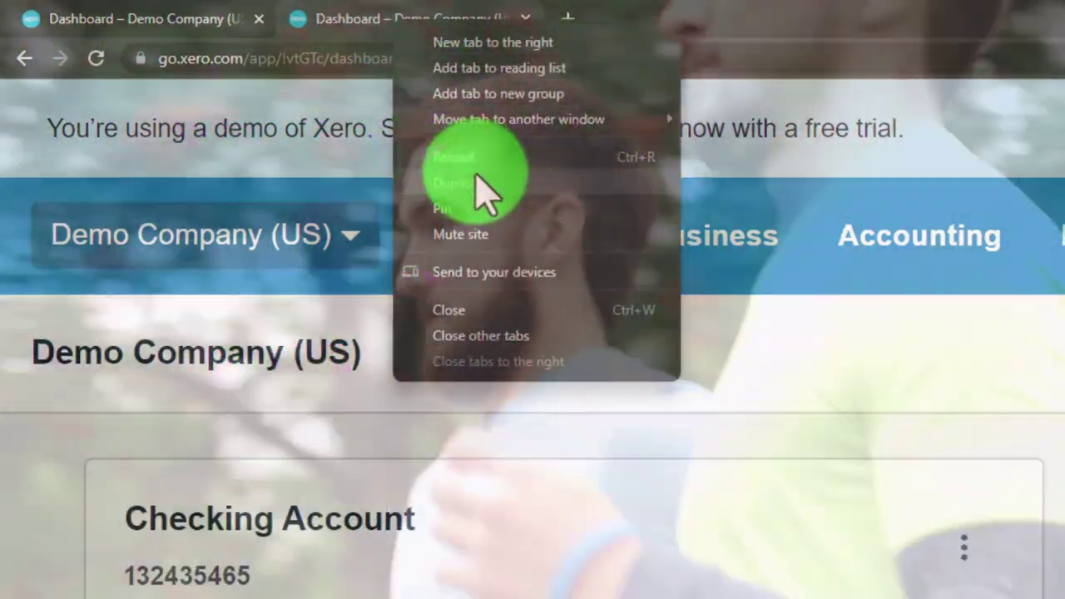
click(481, 185)
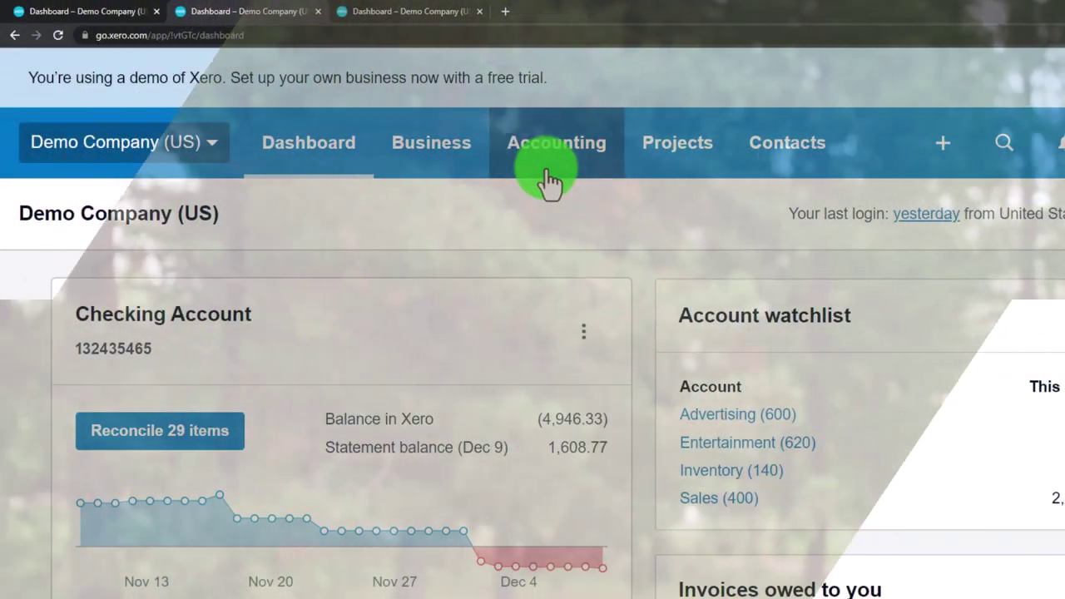
Open the Income Statement (Profit and Loss) and Balance Sheet reports, and update the Balance Sheet to a custom date in December 2022
click(549, 176)
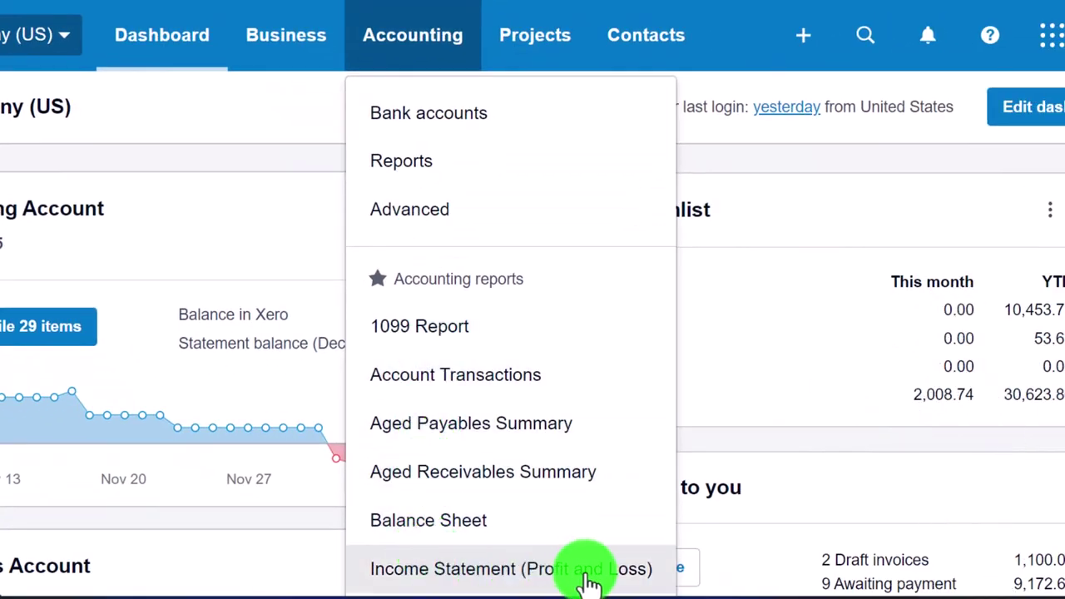
click(626, 585)
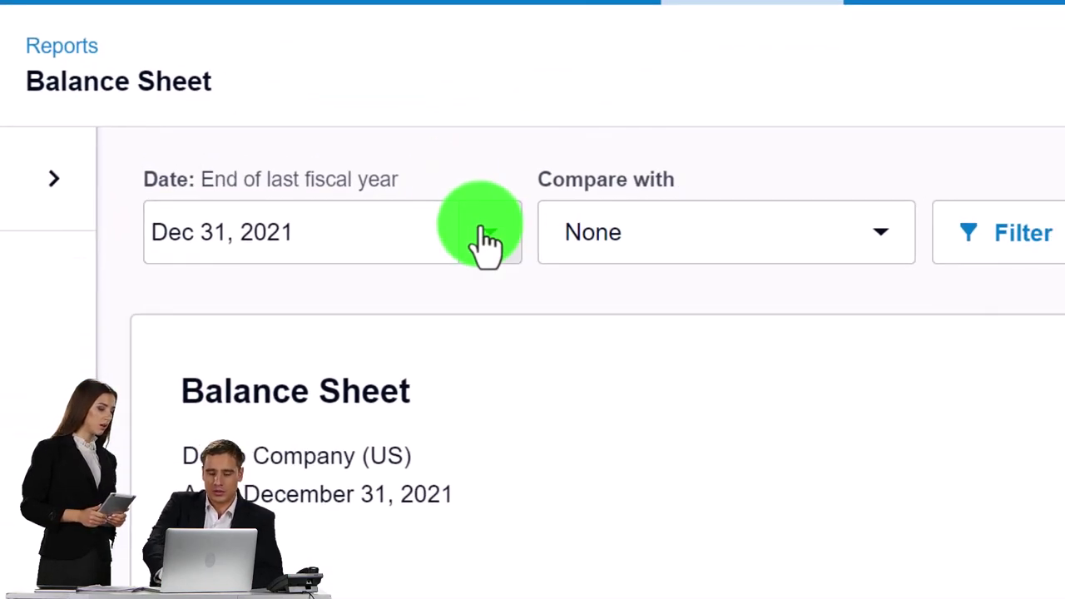
click(487, 235)
scroll(552, 357, down, 1)
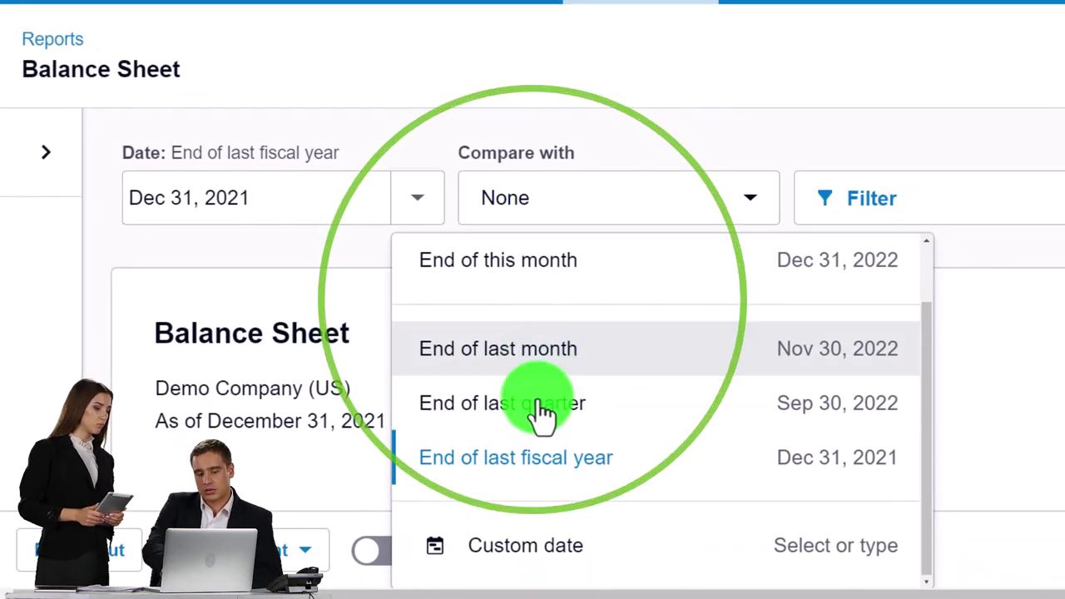
click(546, 550)
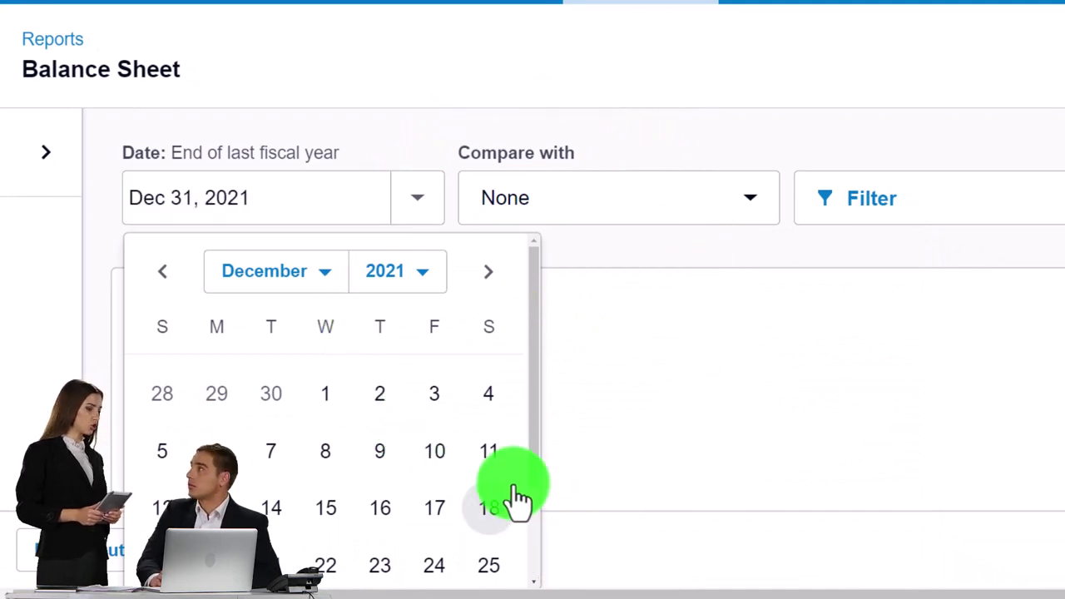
click(420, 283)
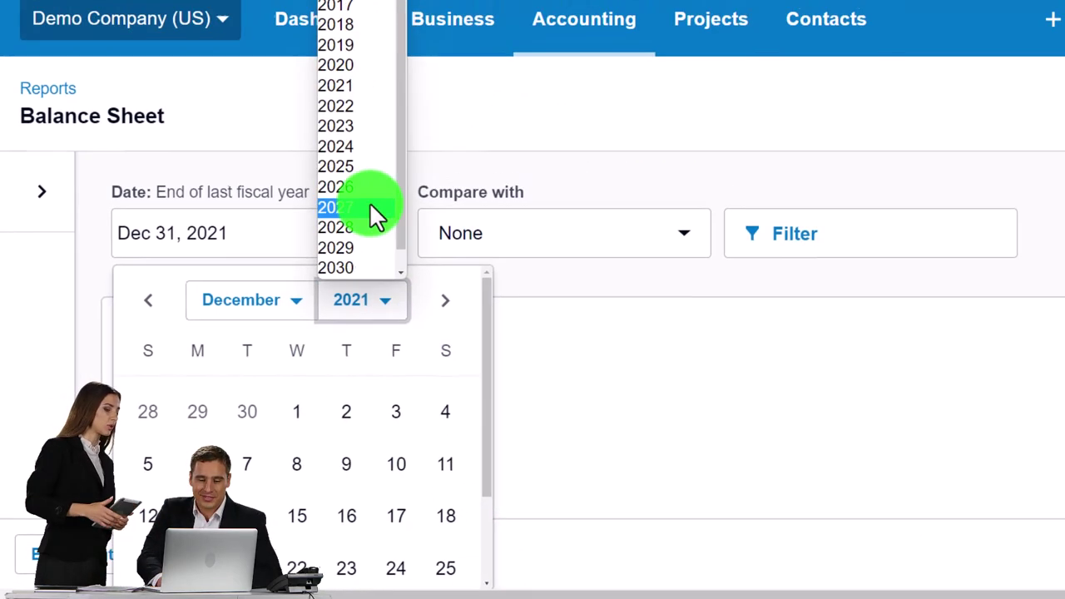
click(348, 124)
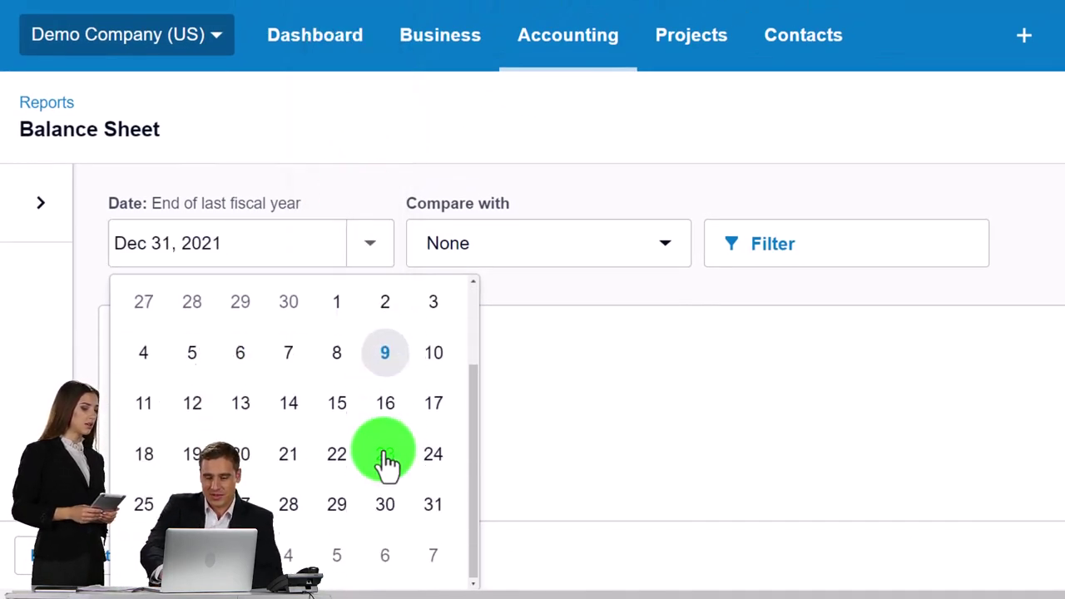
click(975, 266)
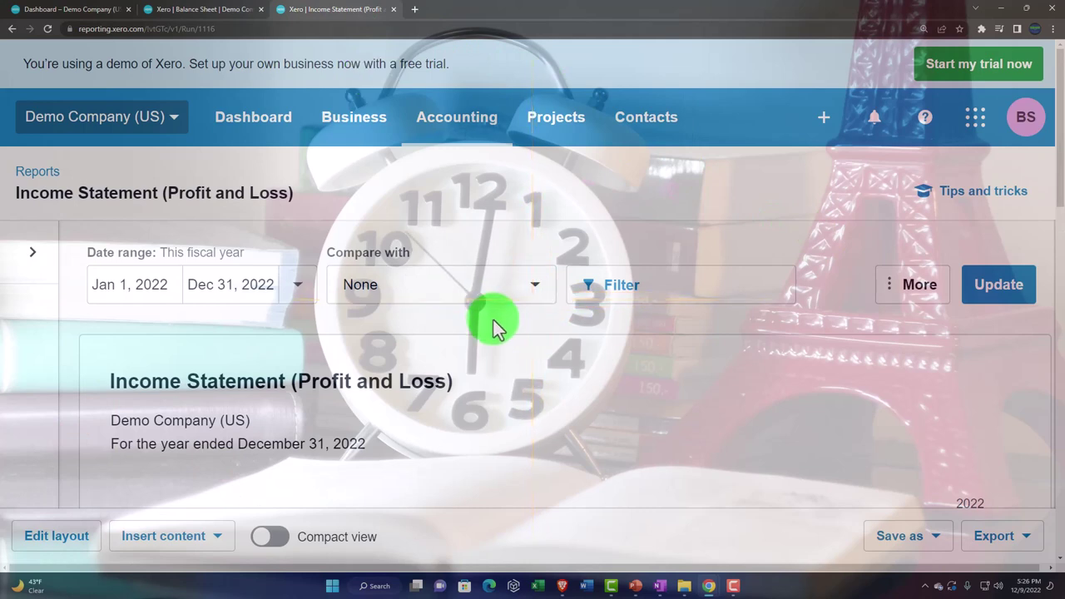
Look over the Income Statement and the saved balance sheet PDFs in the Demo Company Reports folder
scroll(493, 319, down, 2)
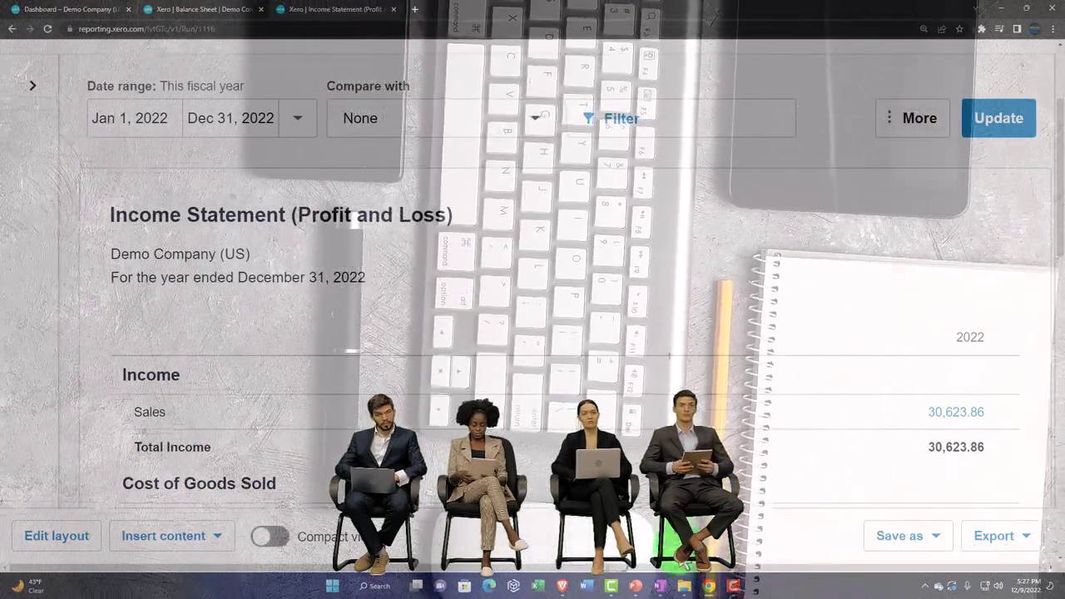
mouse_move(685, 583)
click(767, 541)
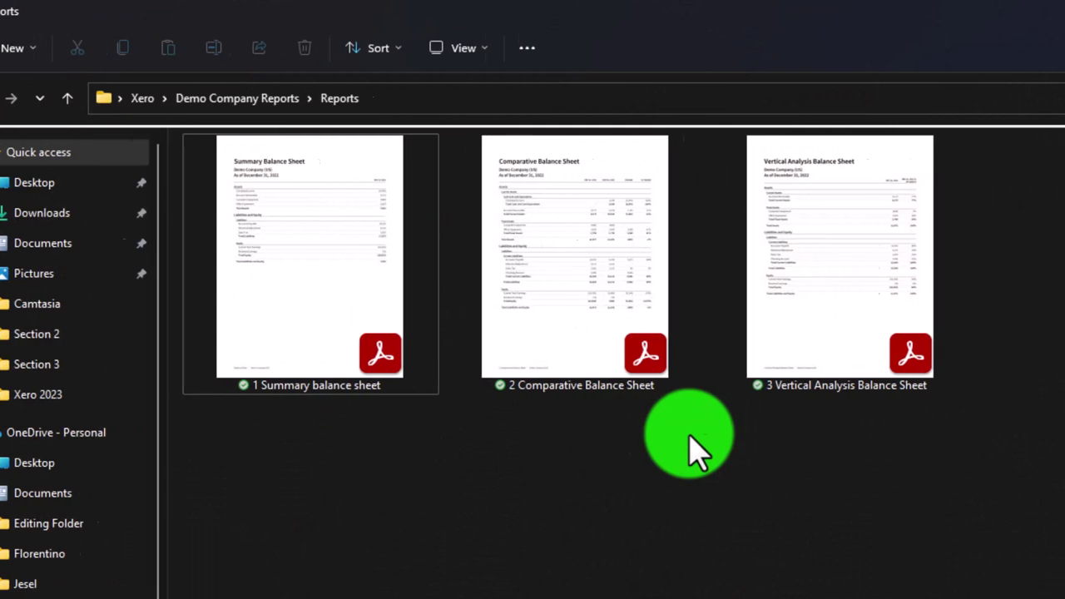
click(957, 18)
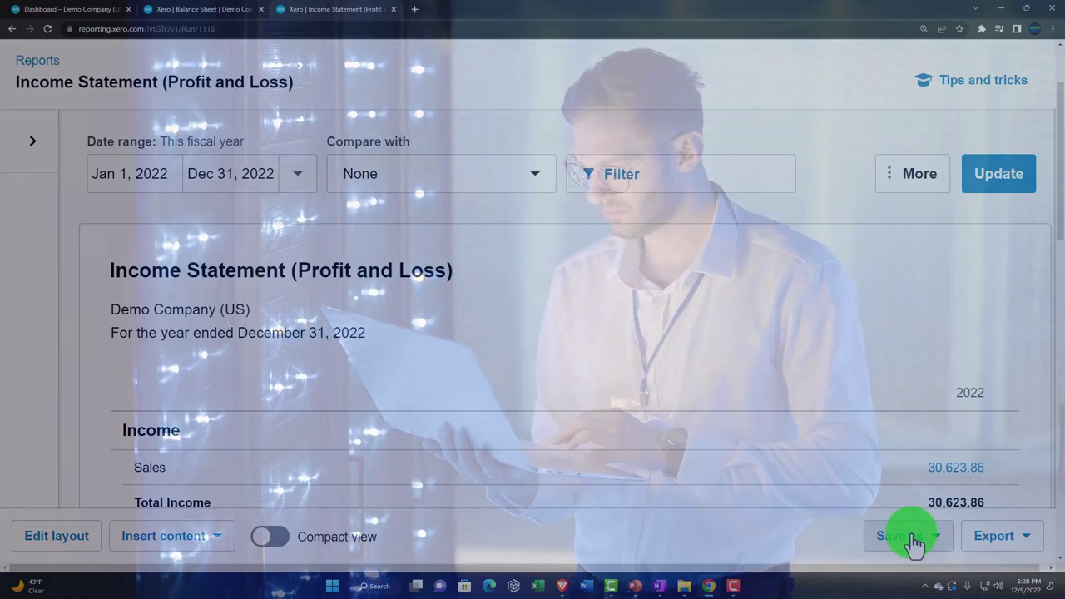
Duplicate the Income Statement (Profit and Loss) browser tab
scroll(576, 329, down, 1)
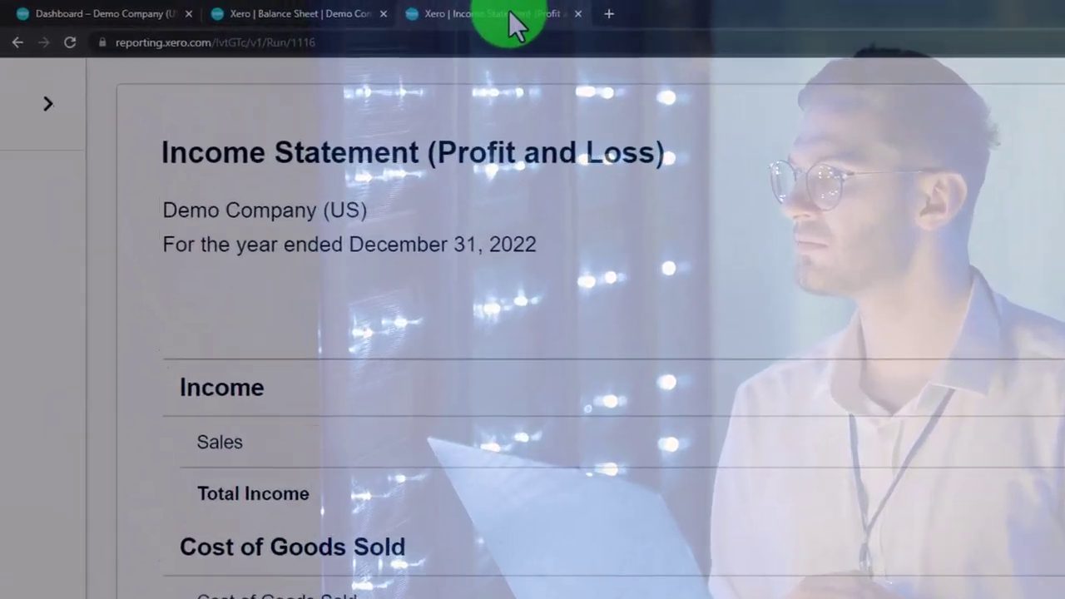
right_click(512, 25)
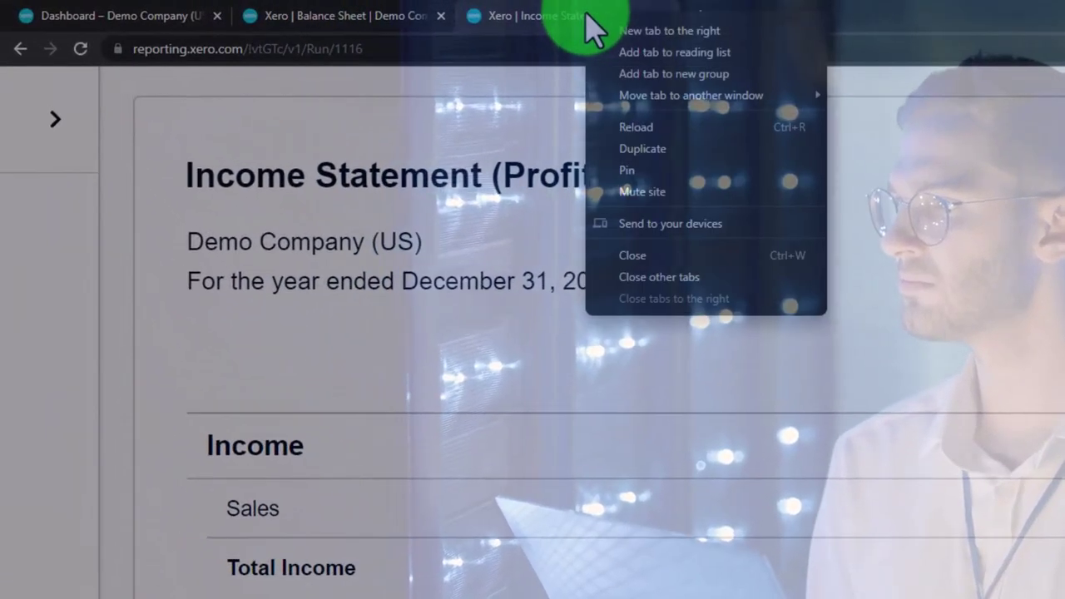
click(552, 135)
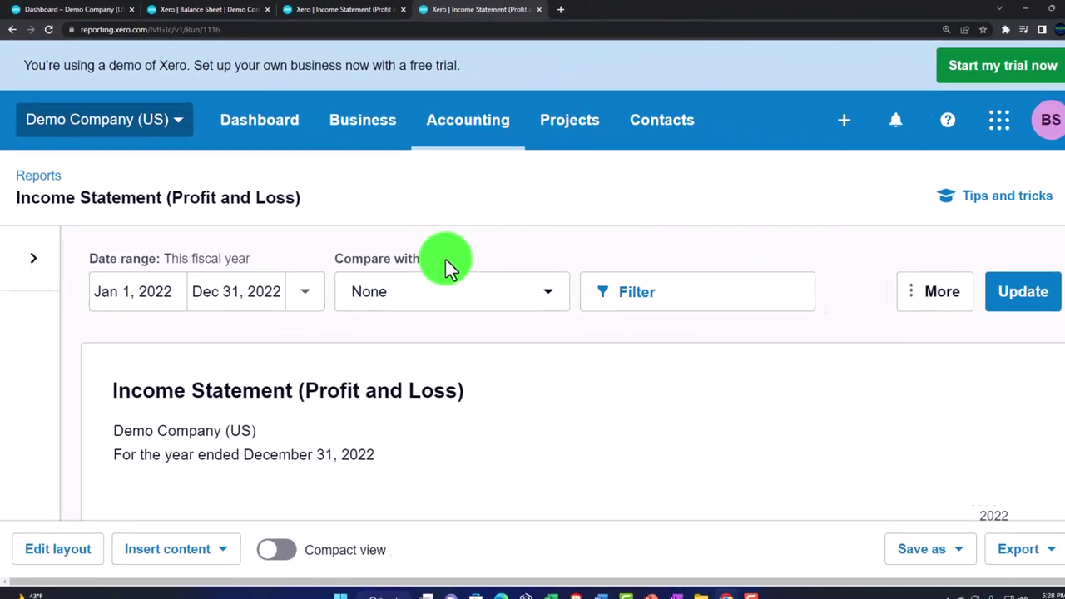
Set the Income Statement date range to This quarter, Oct 1 to Dec 31, 2022, and update the report
scroll(644, 378, down, 2)
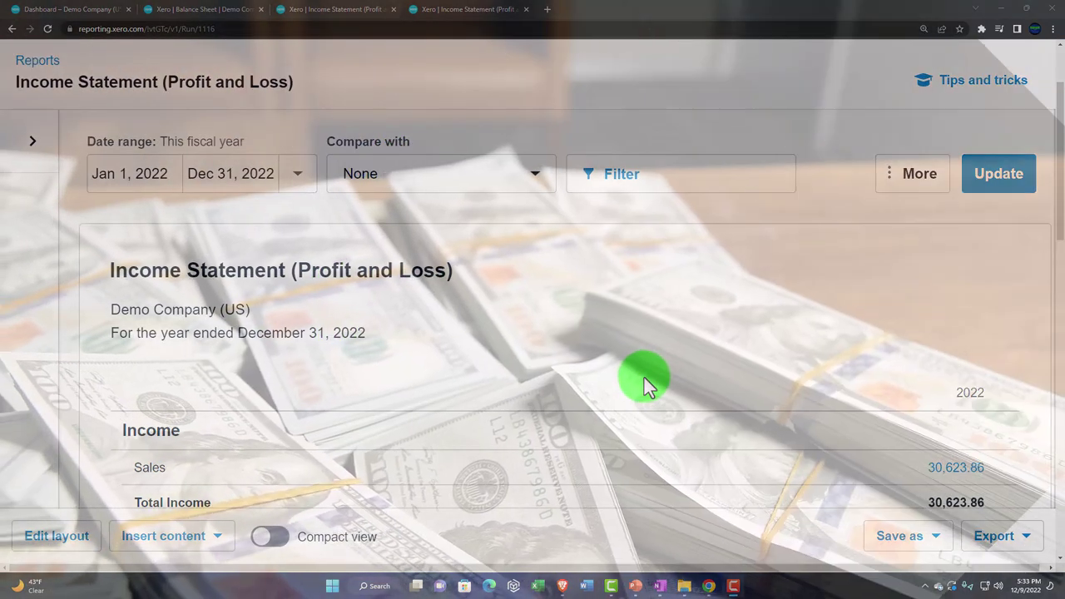
scroll(645, 378, down, 2)
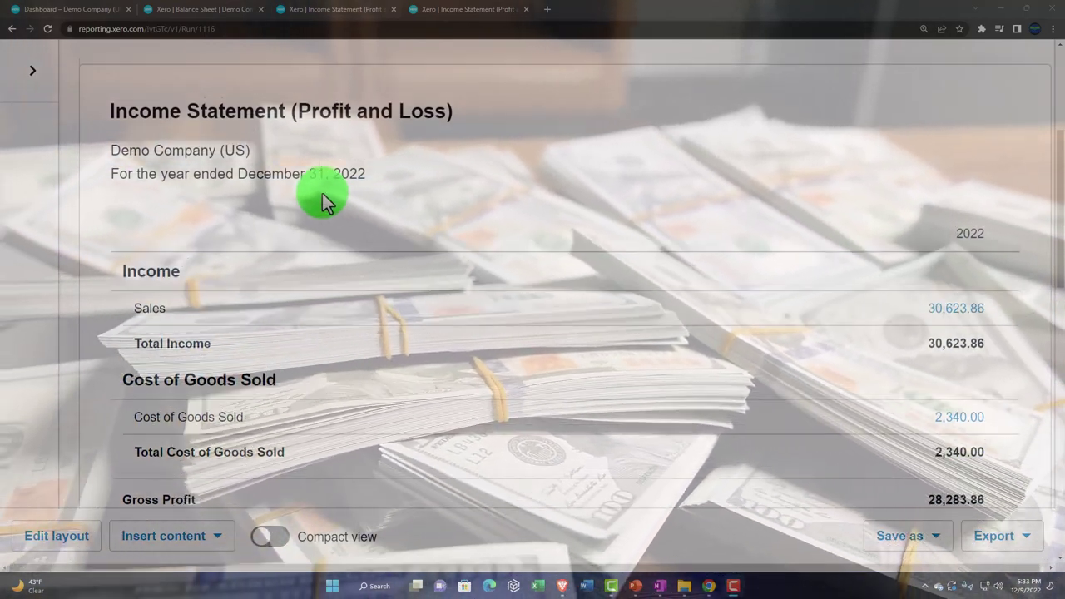
scroll(323, 193, up, 2)
click(318, 198)
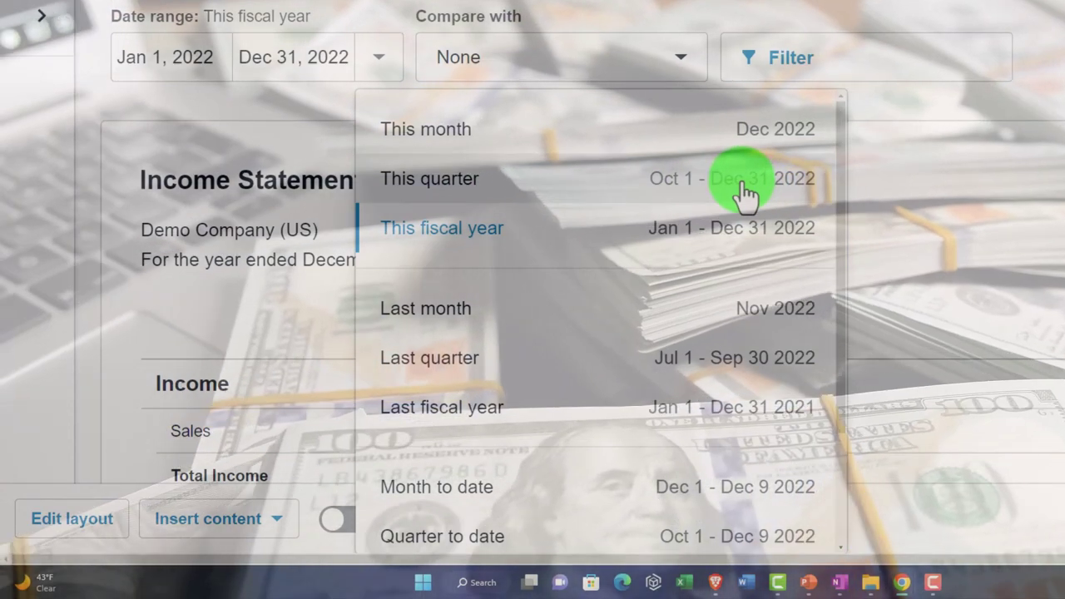
click(745, 193)
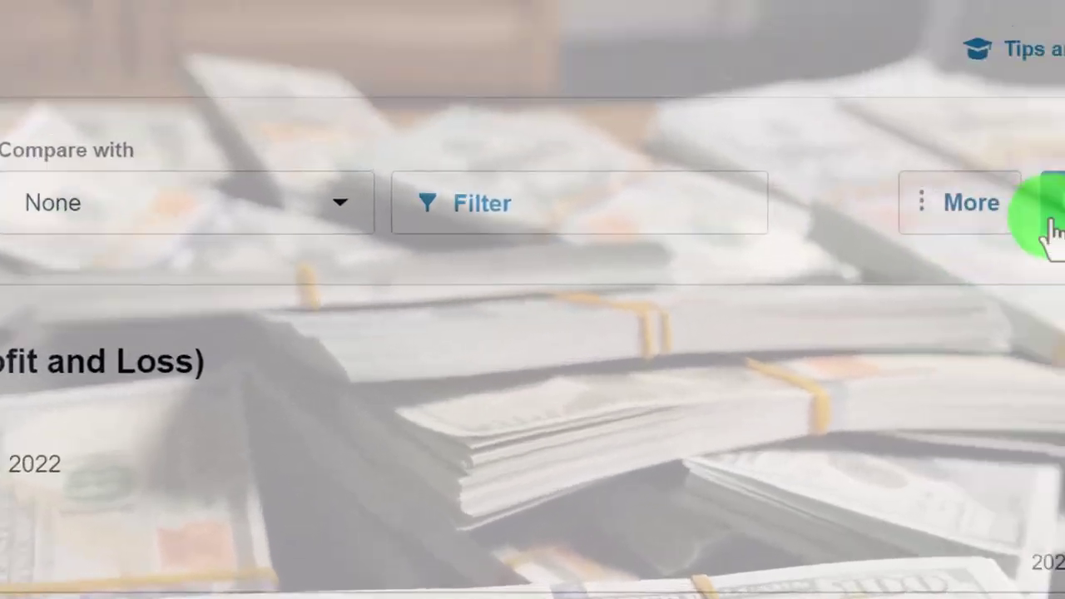
click(1064, 61)
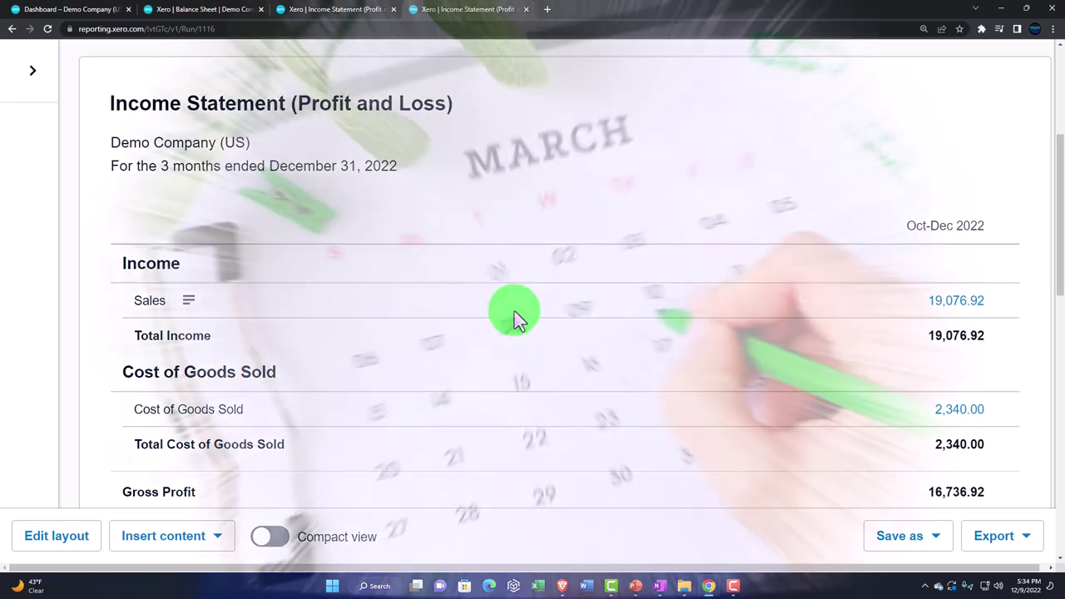
Compare the Income Statement with 3 quarters and update the report
scroll(403, 297, up, 1)
scroll(212, 280, up, 1)
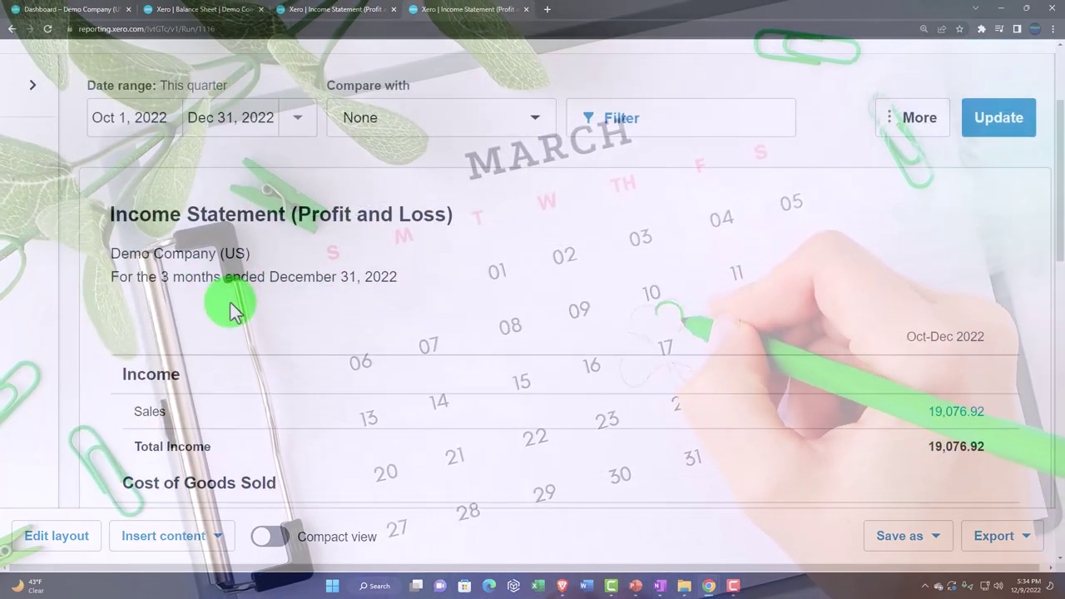
scroll(237, 307, up, 3)
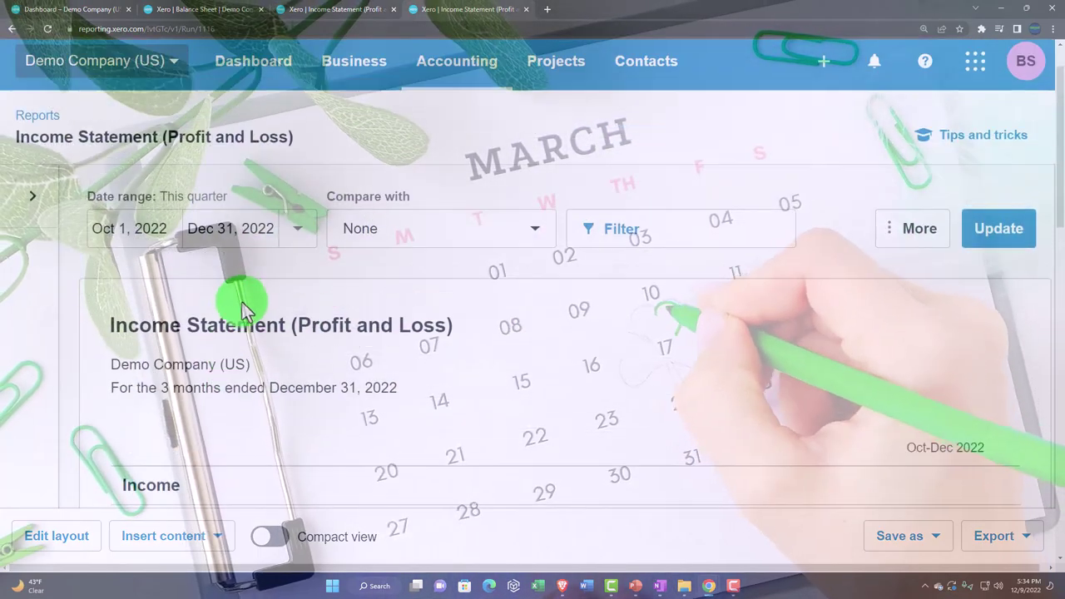
click(537, 240)
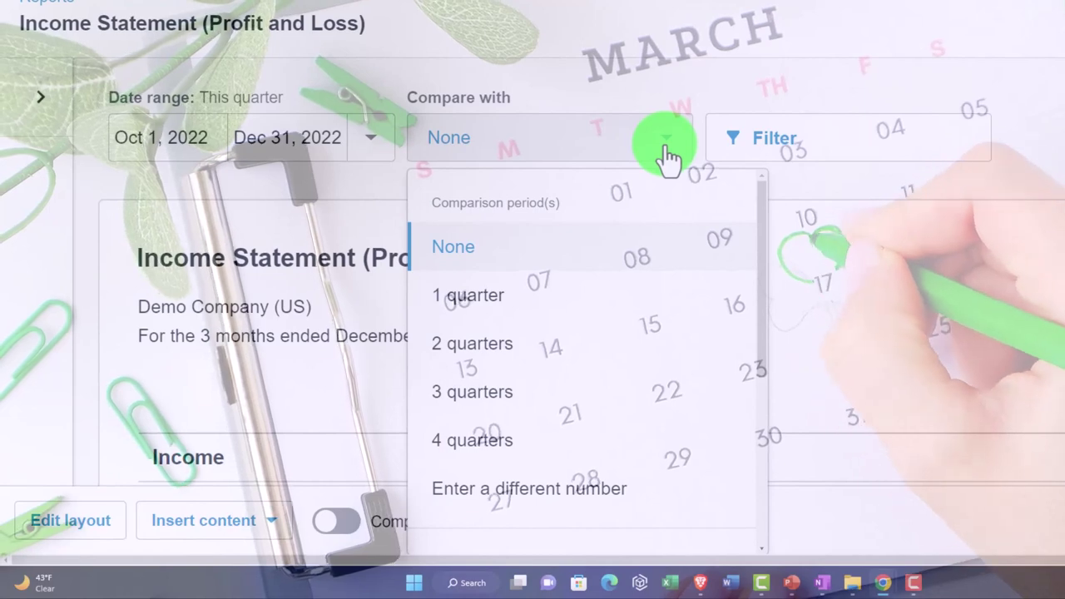
click(516, 398)
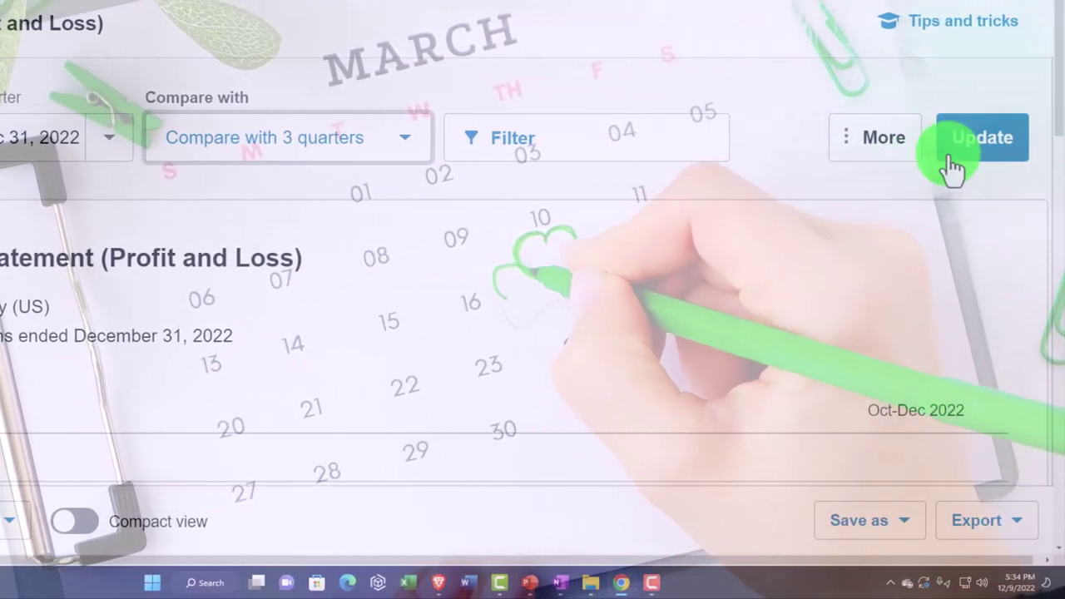
click(951, 156)
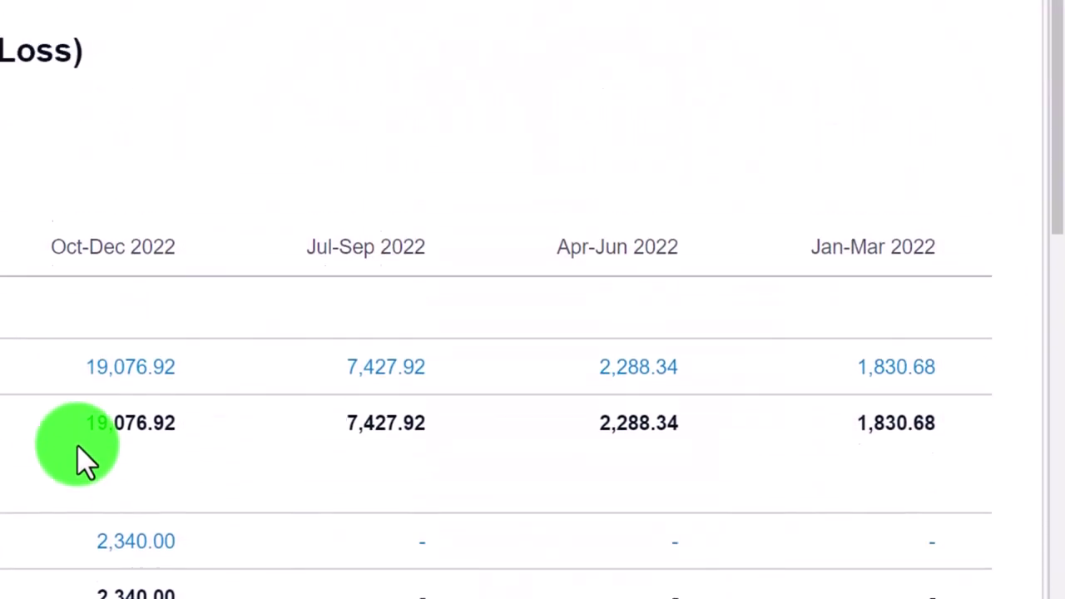
Update the quarterly comparison report, open its layout for editing, and delete the unsaved layout changes
click(949, 102)
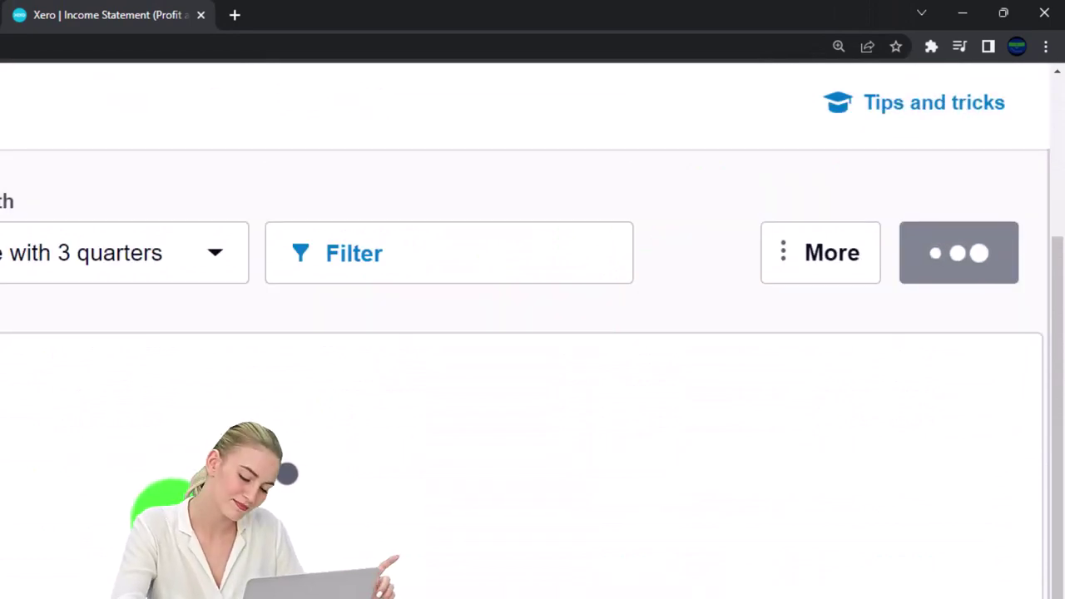
scroll(340, 394, down, 2)
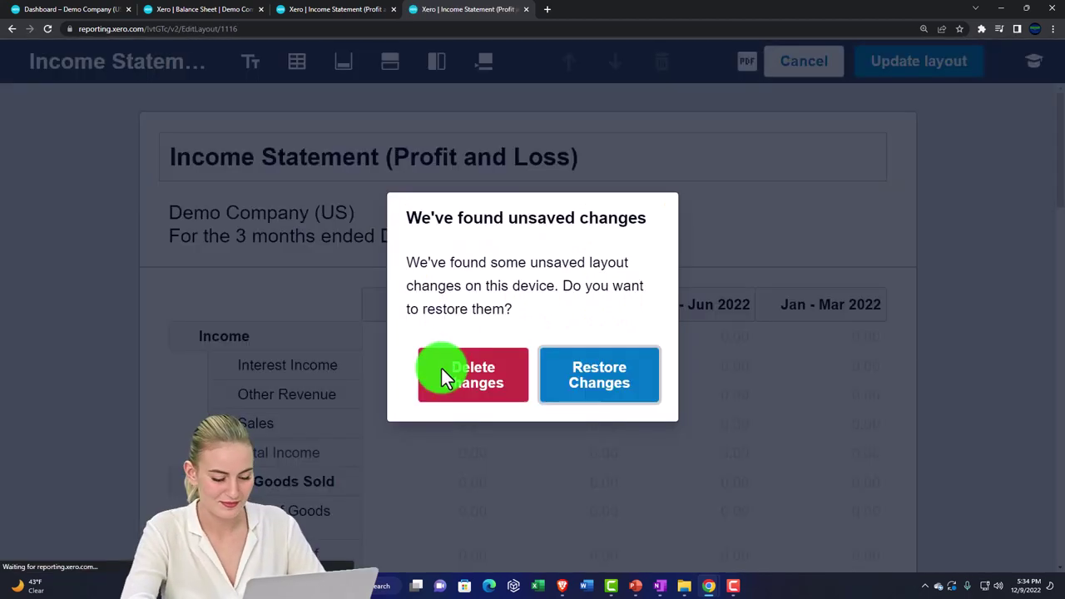
click(442, 370)
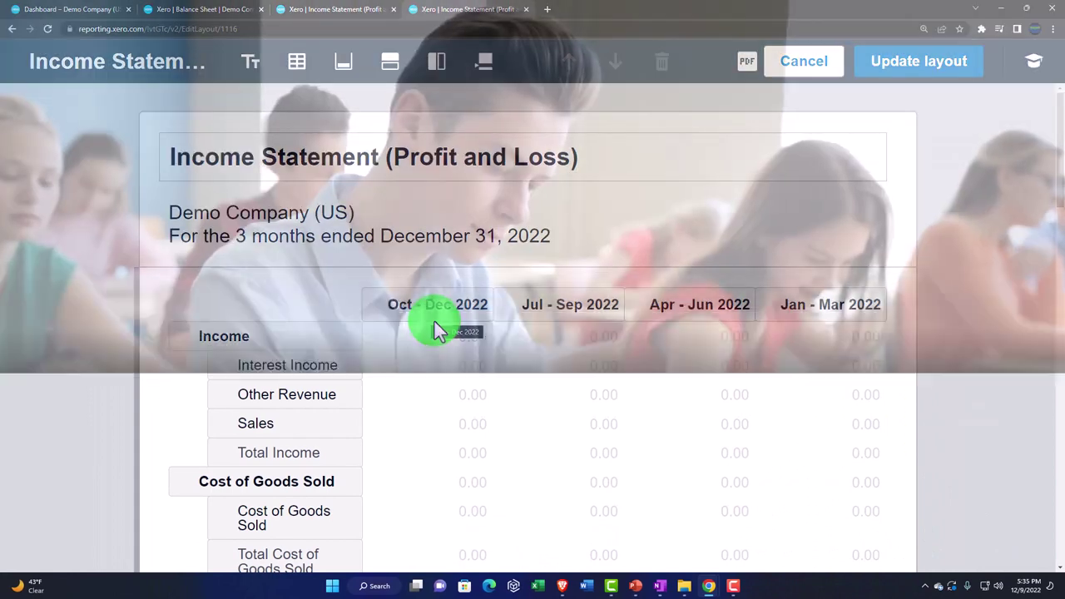
Reorder the quarter columns chronologically: Jan - Mar, Apr - Jun, Jul - Sep, Oct - Dec 2022
drag(782, 305, 402, 322)
drag(766, 301, 553, 315)
drag(805, 318, 683, 328)
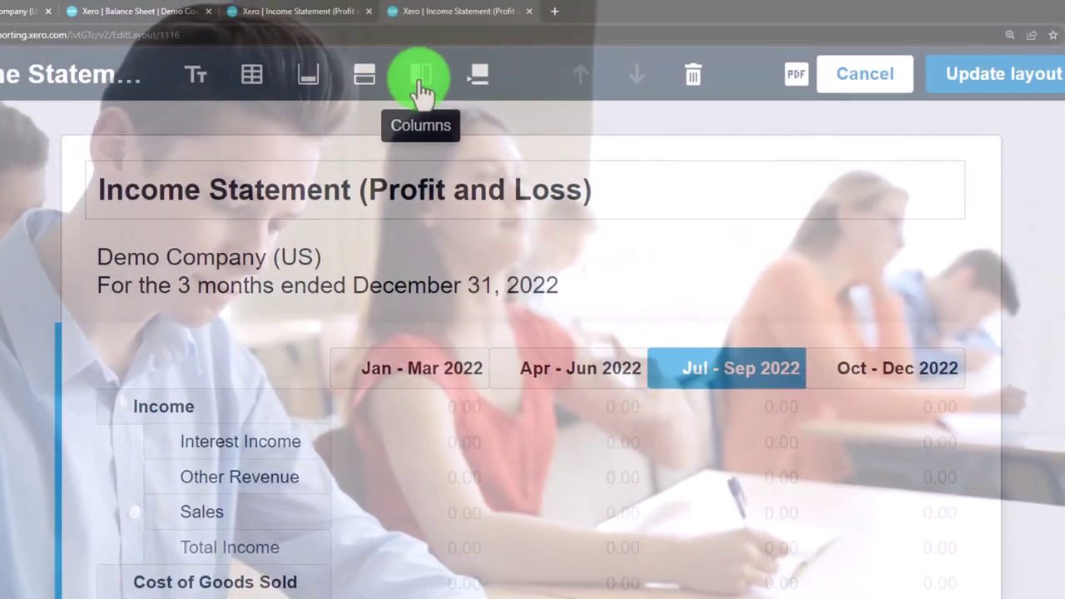
Add a formula column after Oct - Dec 2022 and start editing its formula
click(422, 39)
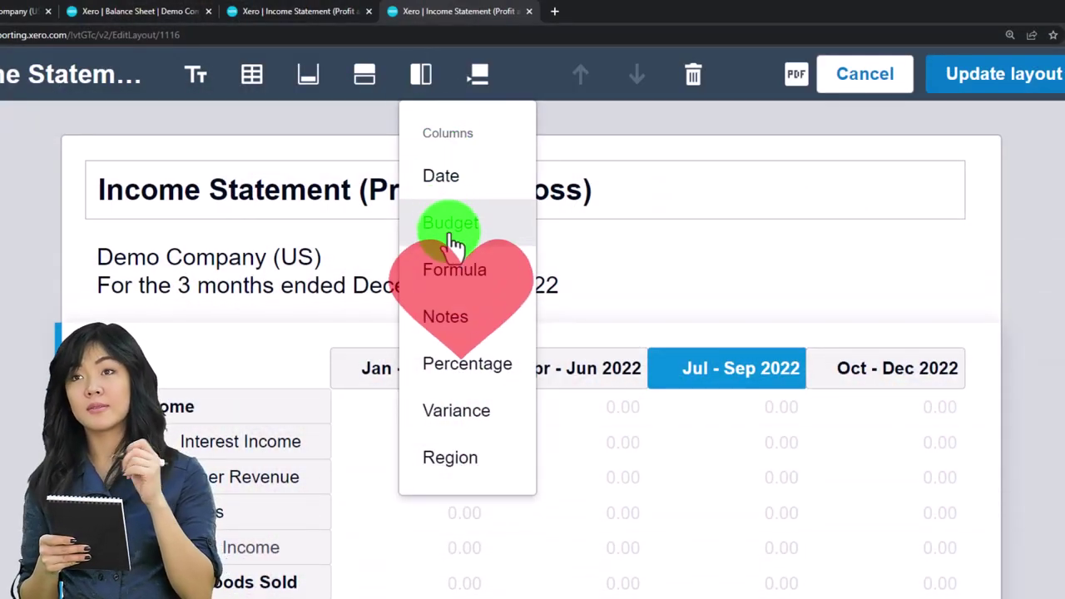
click(456, 272)
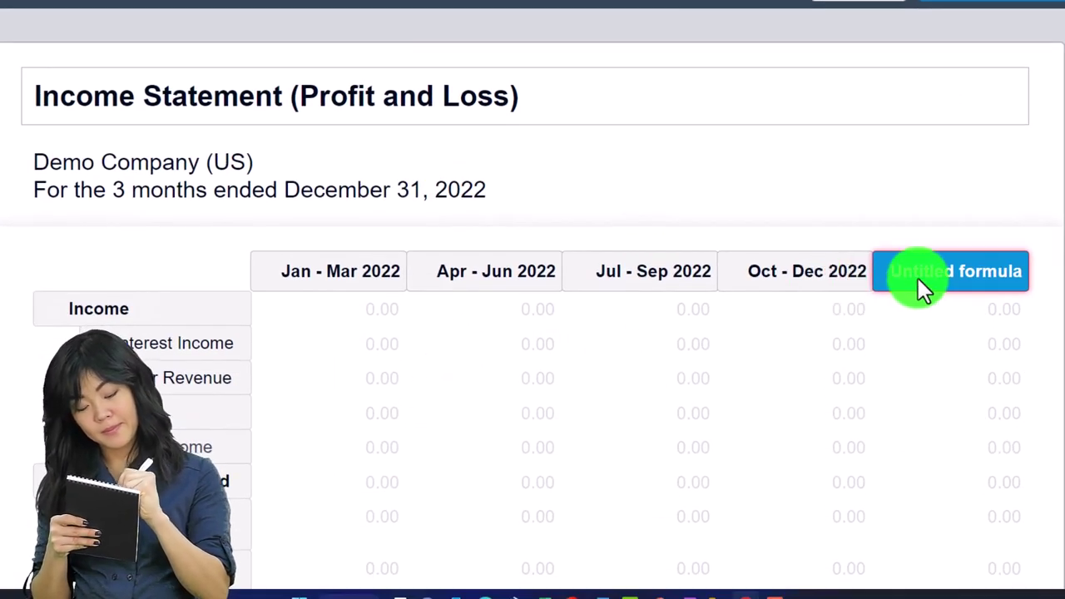
click(919, 277)
click(811, 225)
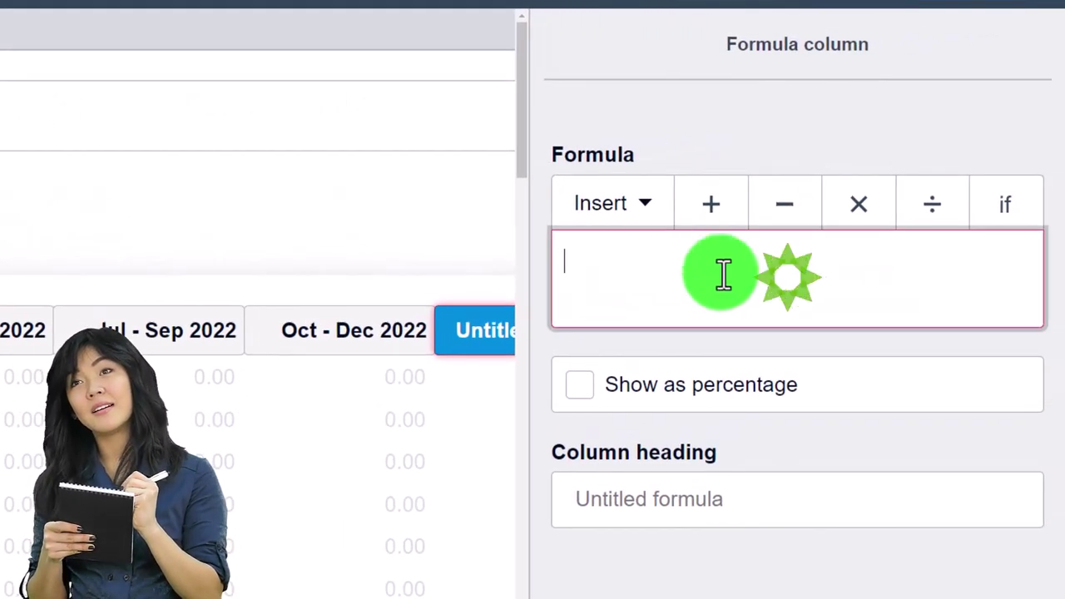
Build the column's formula as Jan - Mar 2022 + Apr - Jun 2022 + Jul - Sep 2022 + Oct - Dec 2022
click(649, 209)
click(662, 379)
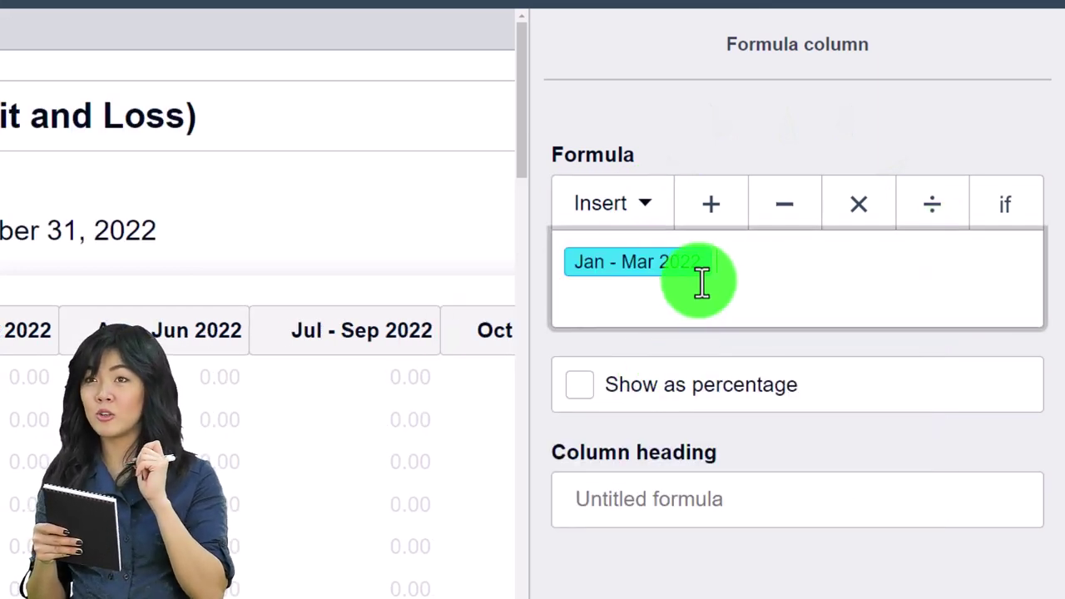
click(651, 204)
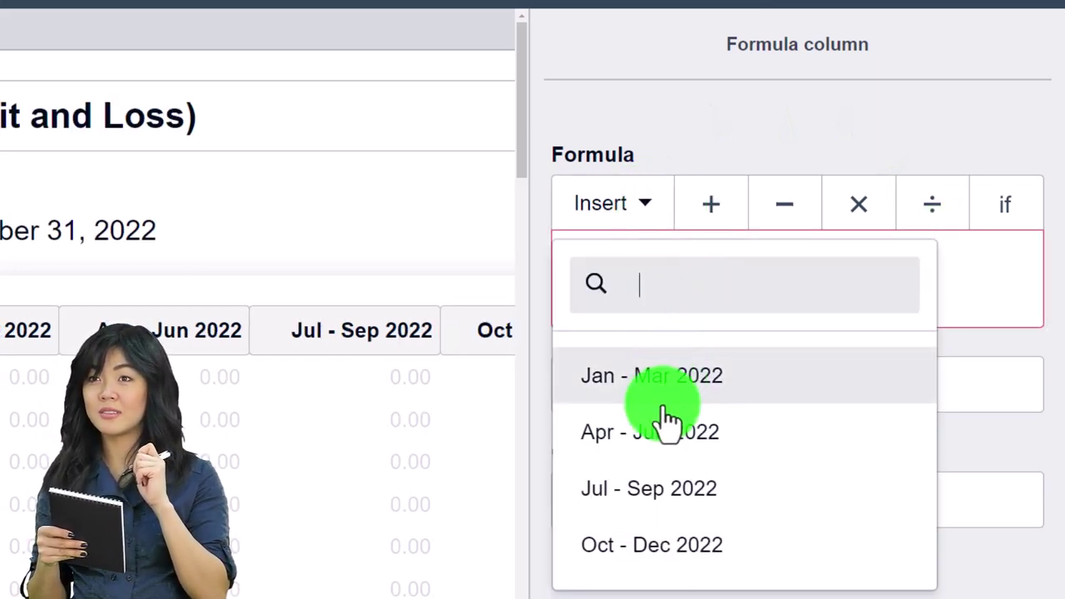
click(670, 433)
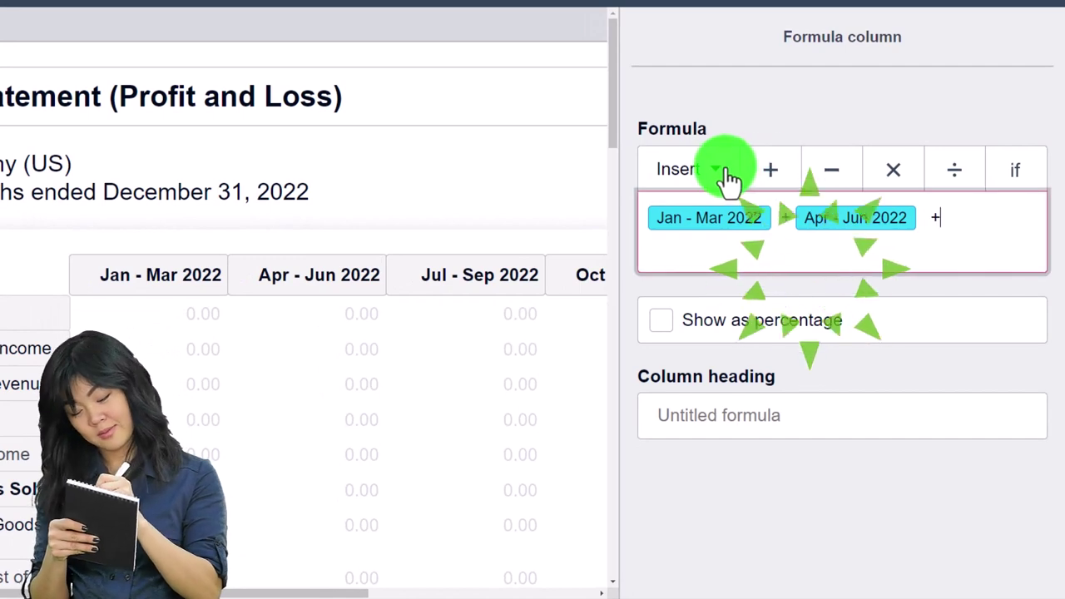
click(728, 177)
click(730, 407)
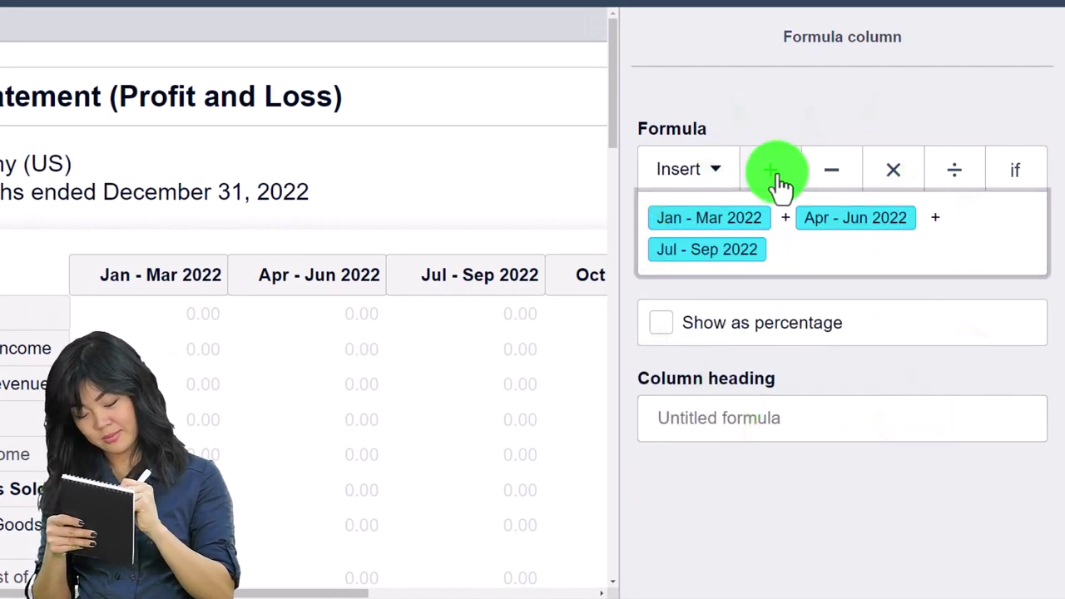
click(709, 185)
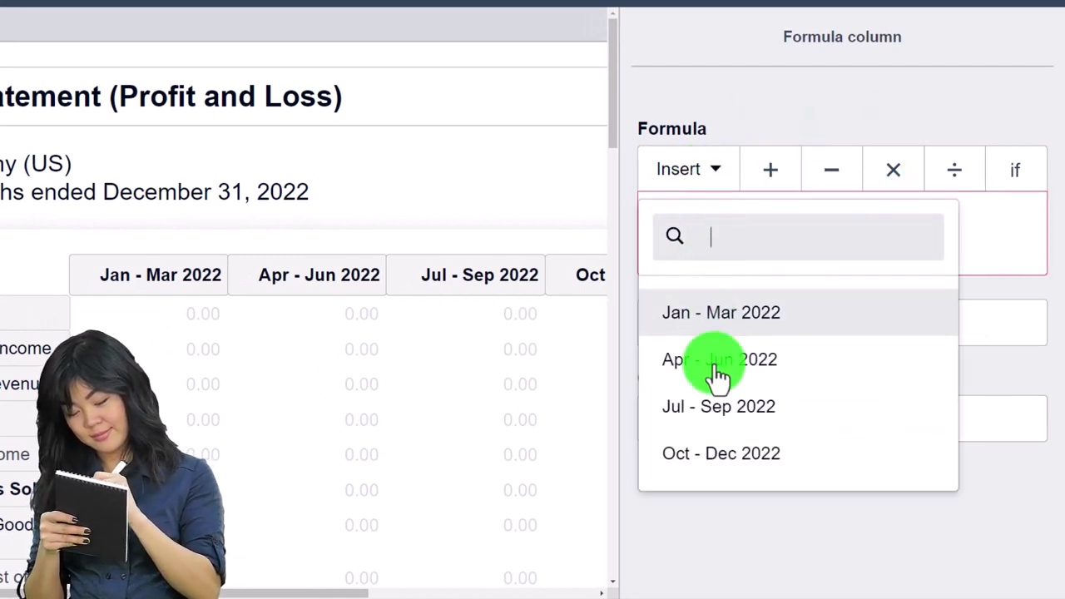
click(713, 460)
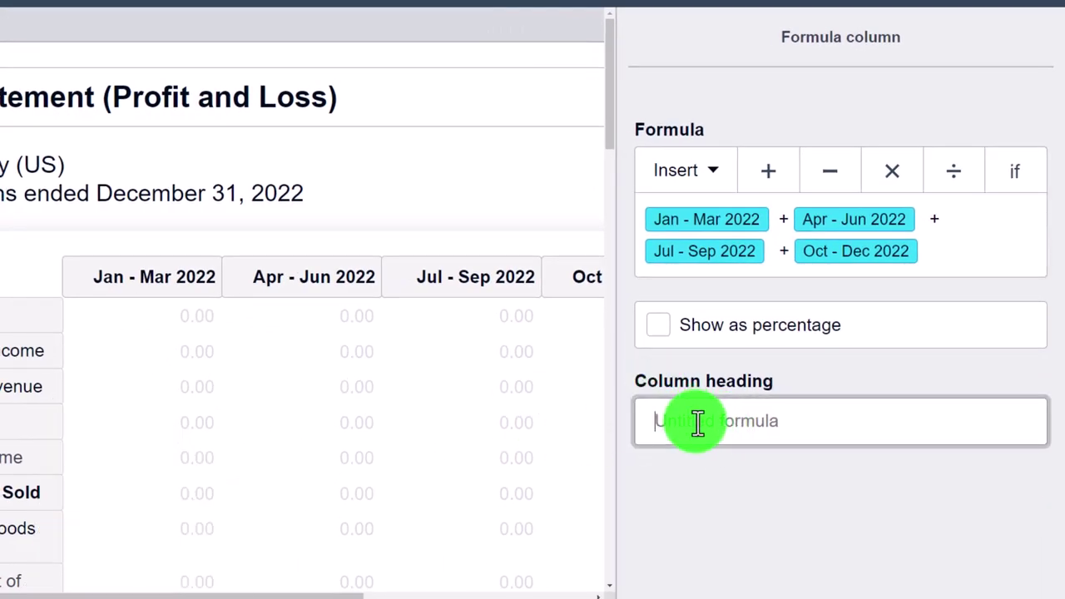
Set the formula column's heading to Total, update the layout, and review the report down to its net income
text(otal)
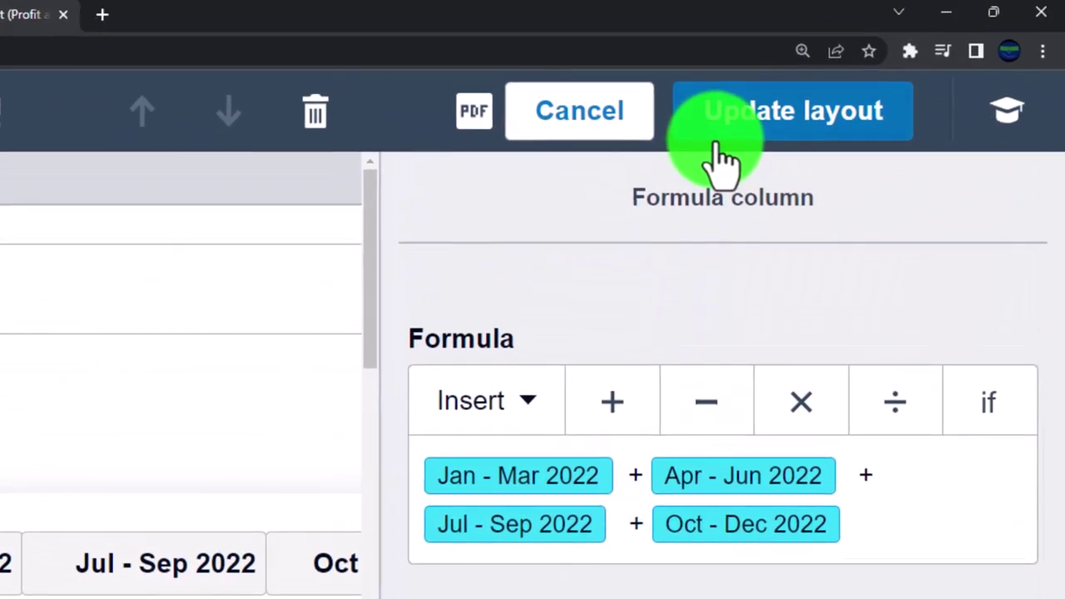
click(713, 146)
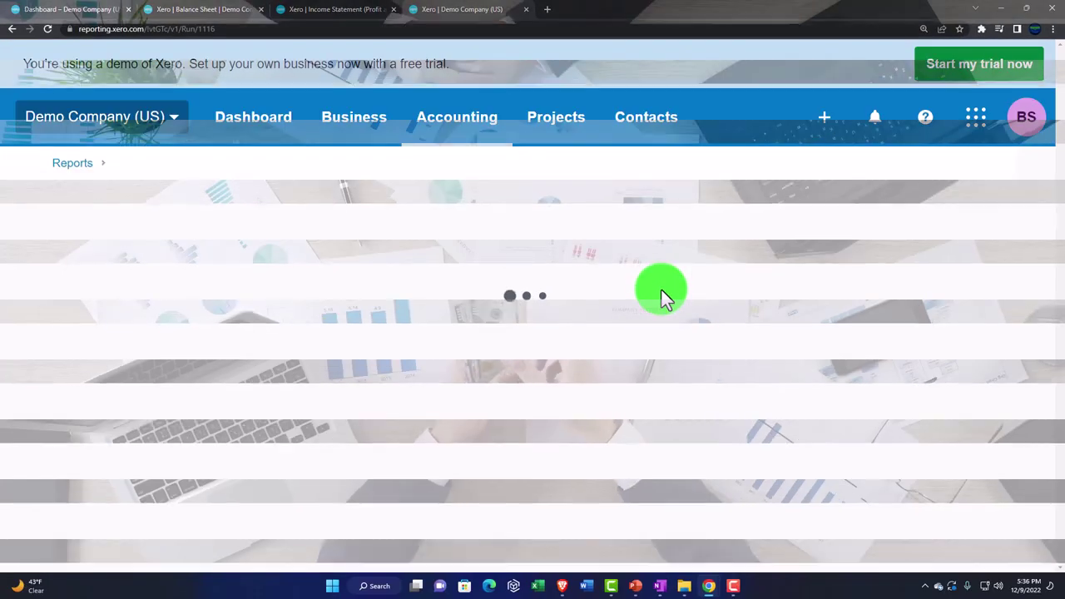
scroll(661, 288, down, 4)
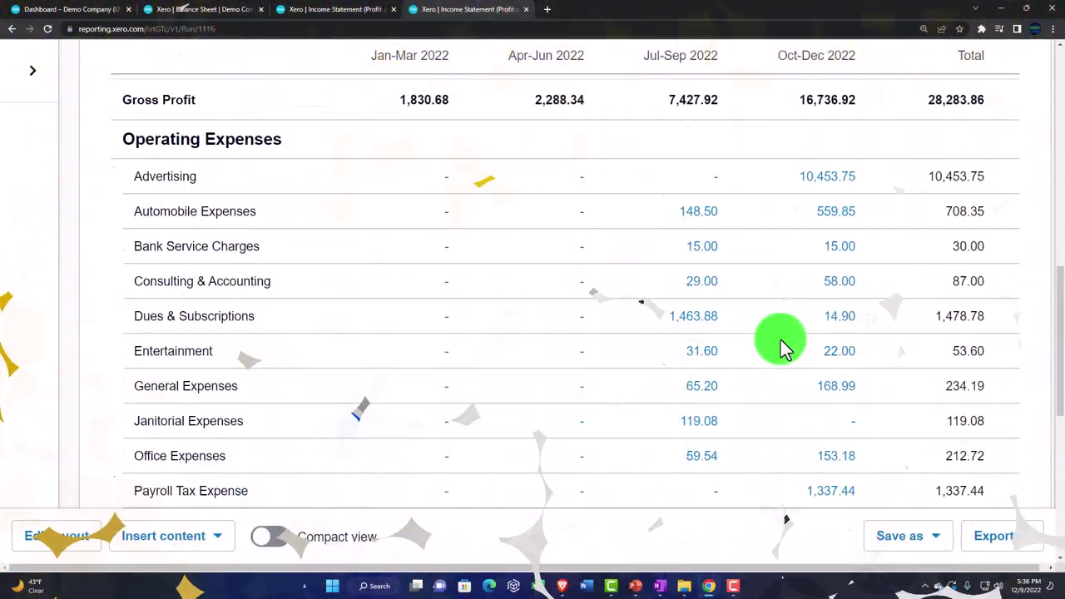
scroll(780, 341, down, 3)
scroll(781, 339, down, 3)
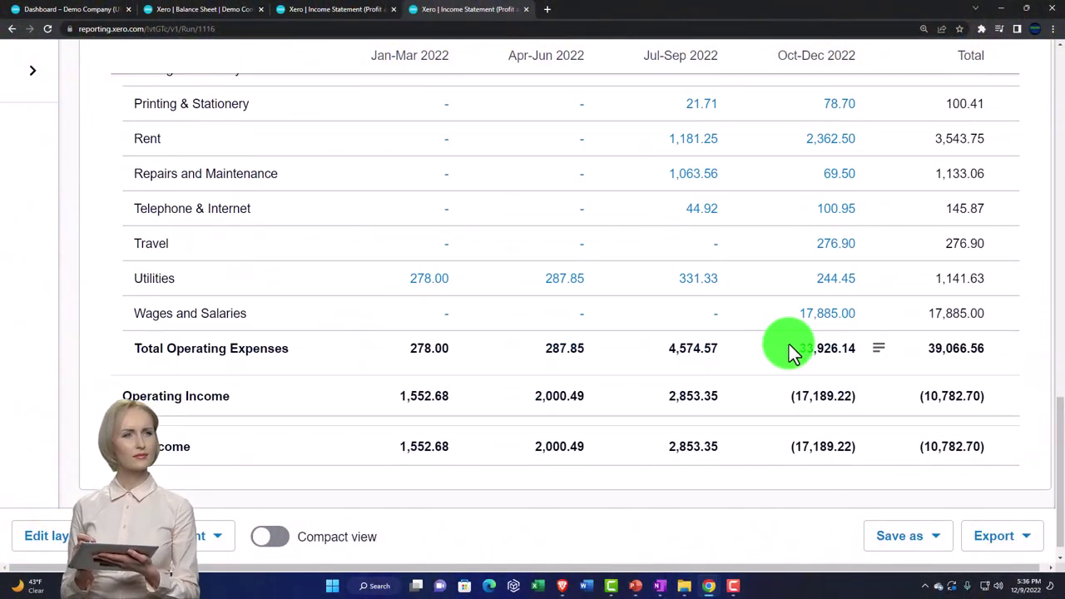
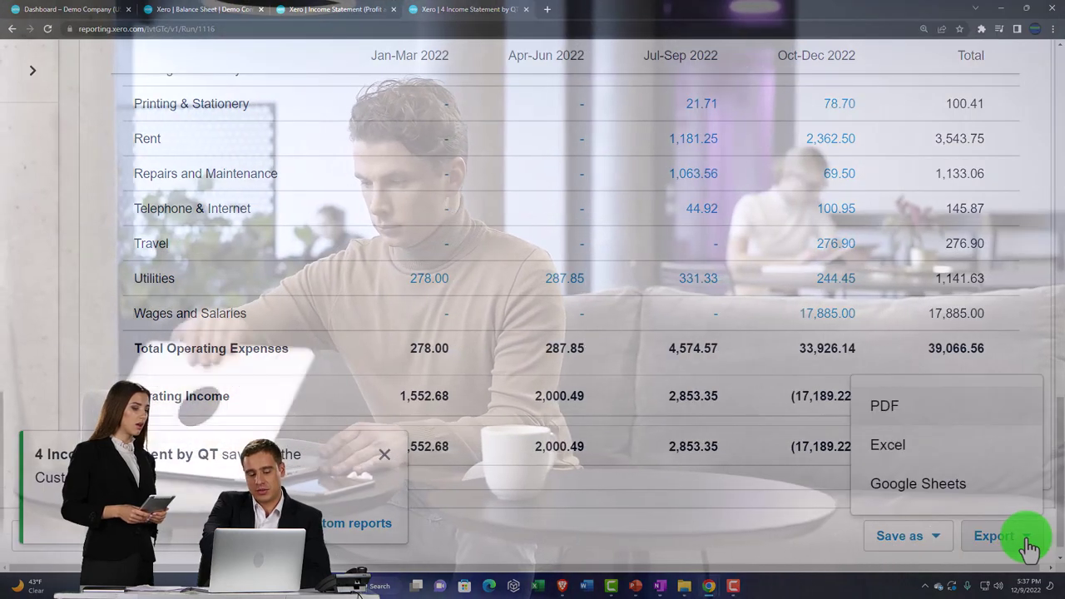
Export the quarterly income statement as a PDF and put the downloaded file into the Demo Company Reports > Reports folder
click(911, 408)
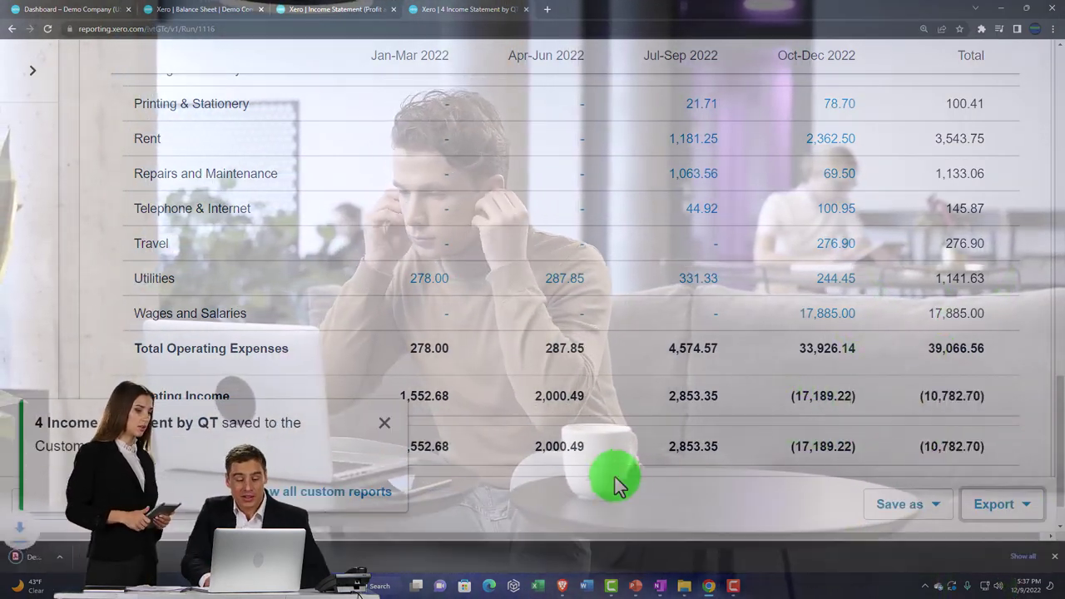
click(681, 587)
click(797, 527)
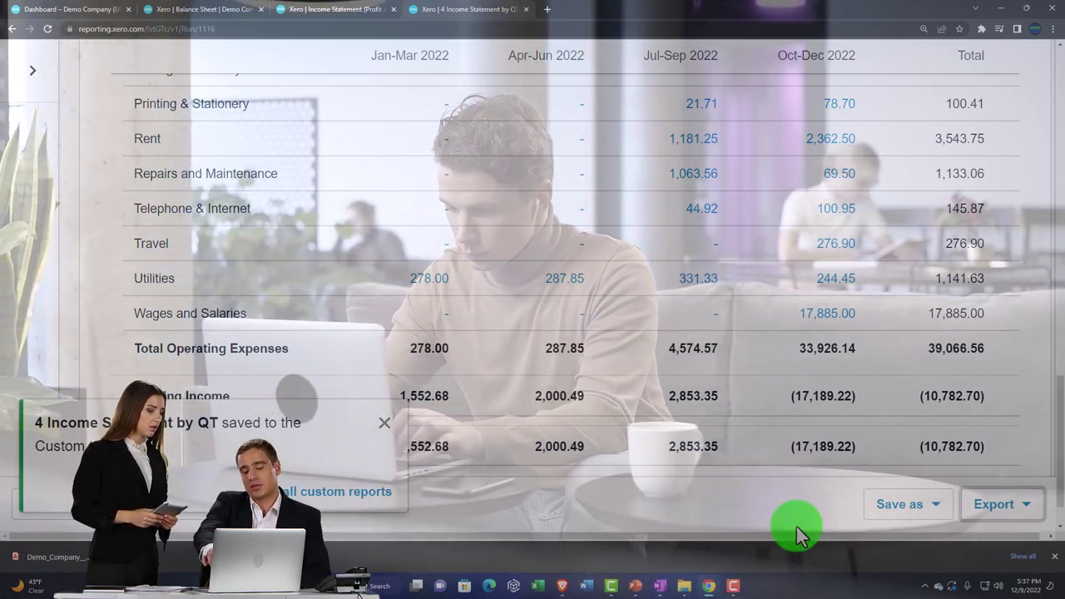
drag(542, 8, 1064, 275)
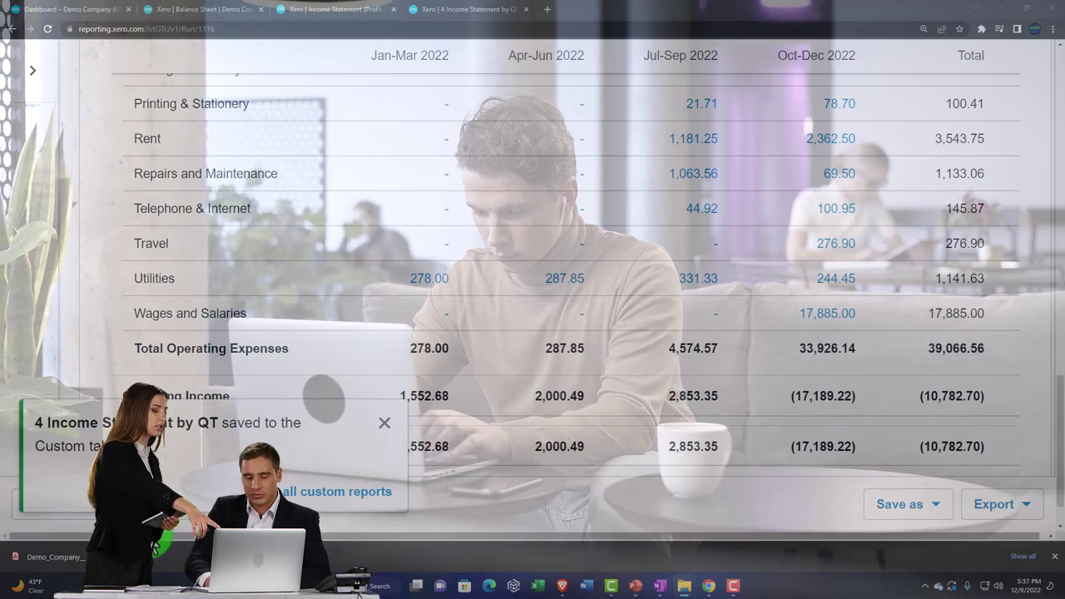
click(60, 561)
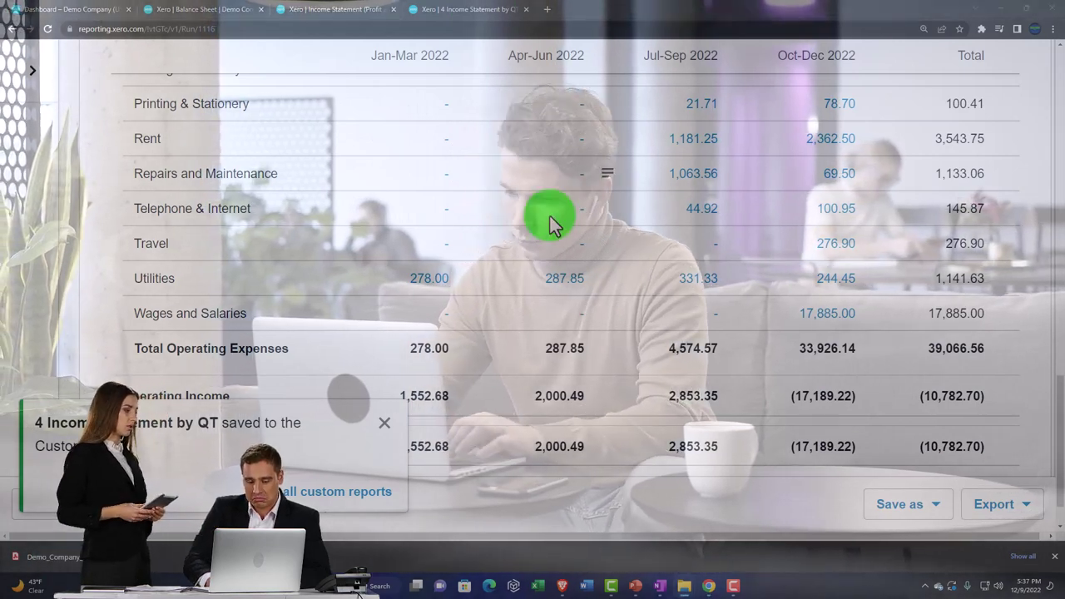
Change the report's title to Income Statement QT
scroll(550, 217, up, 10)
scroll(529, 268, up, 1)
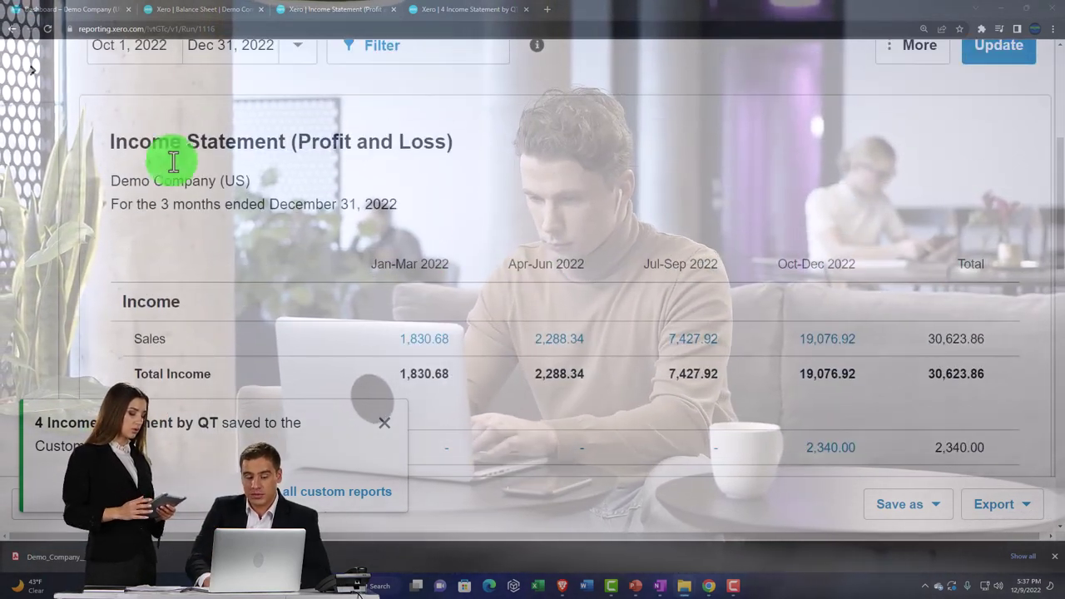
click(495, 141)
key(BackSpace)
key(BackSpace)
key(BackSpace)
key(BackSpace)
key(BackSpace)
key(BackSpace)
key(BackSpace)
key(BackSpace)
key(BackSpace)
key(BackSpace)
key(BackSpace)
key(BackSpace)
key(BackSpace)
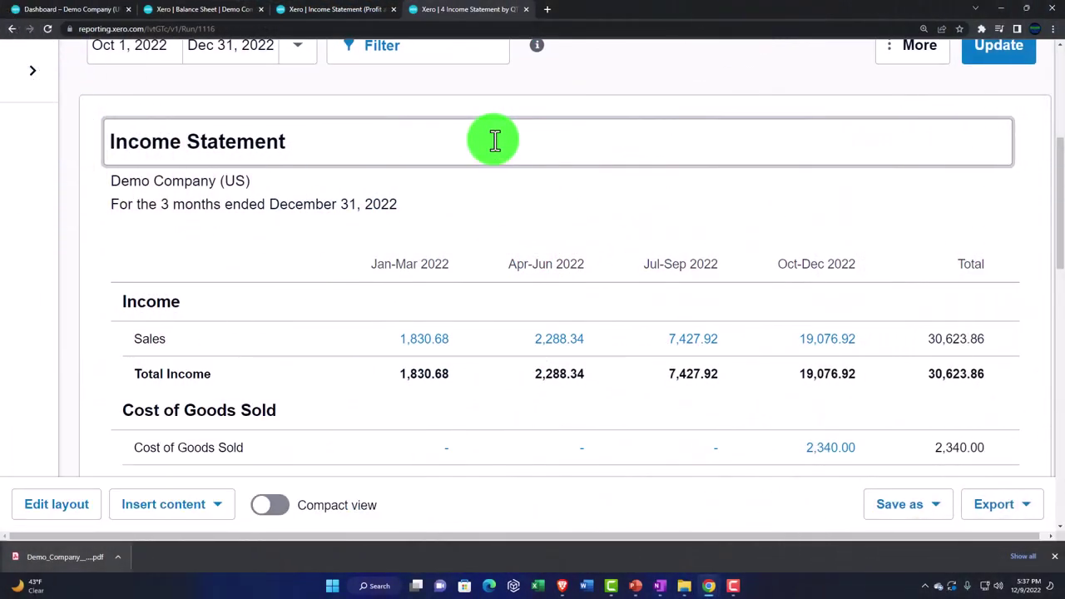
text(QT)
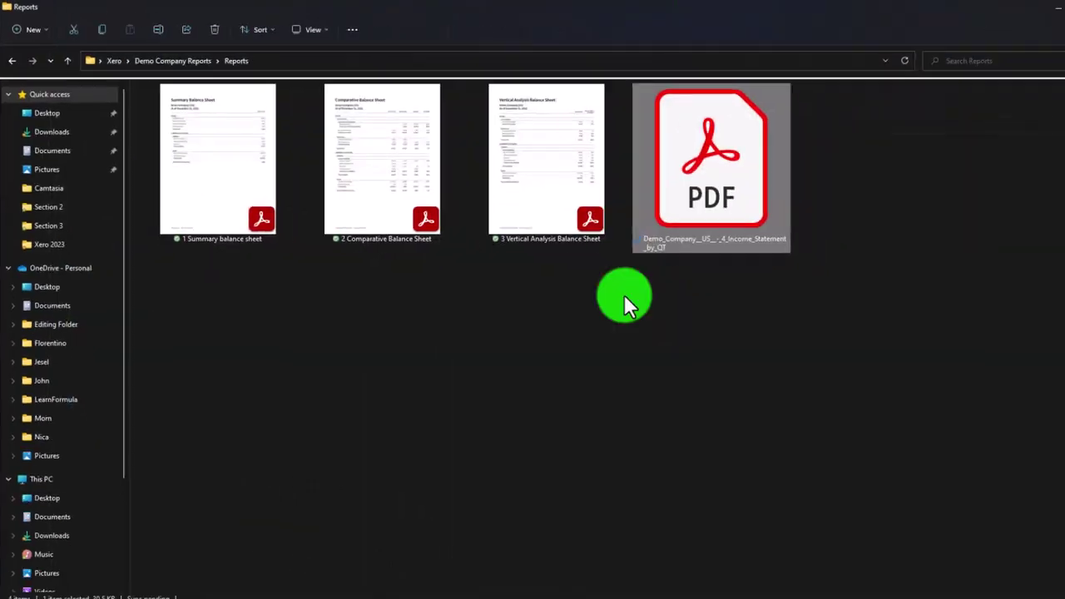
Rename the exported PDF in the Reports folder as Income Statement QT, open it to check it, and close it
right_click(685, 175)
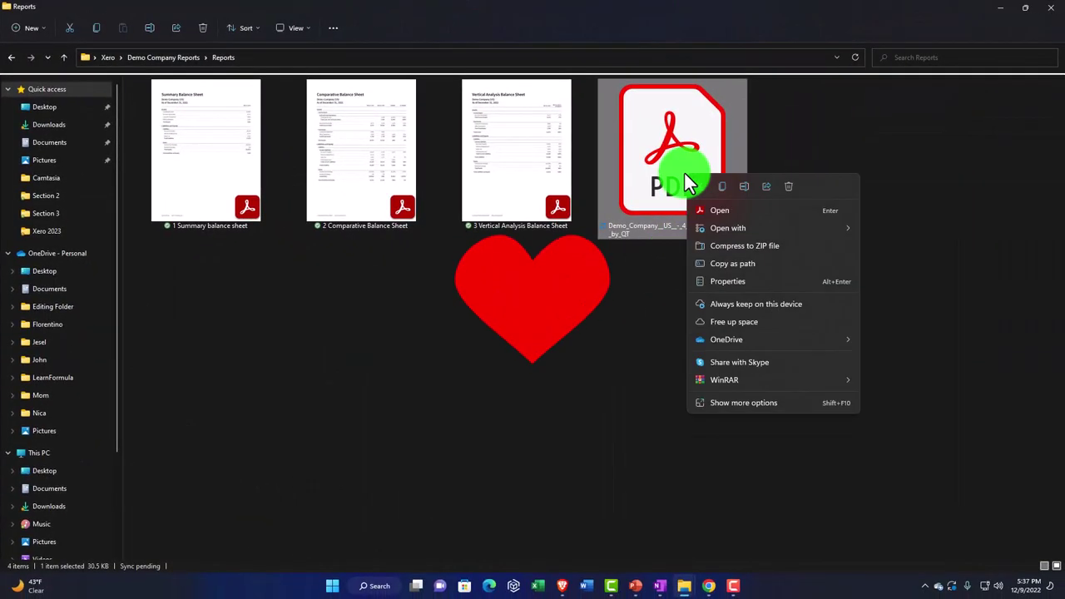
click(746, 184)
text(Income Statement QT)
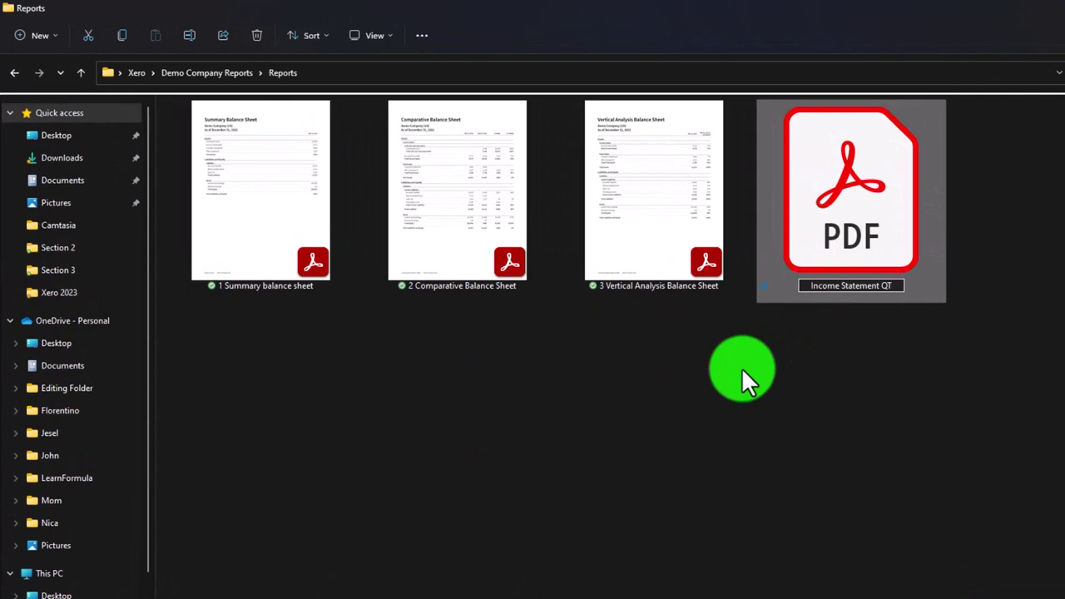
double_click(862, 226)
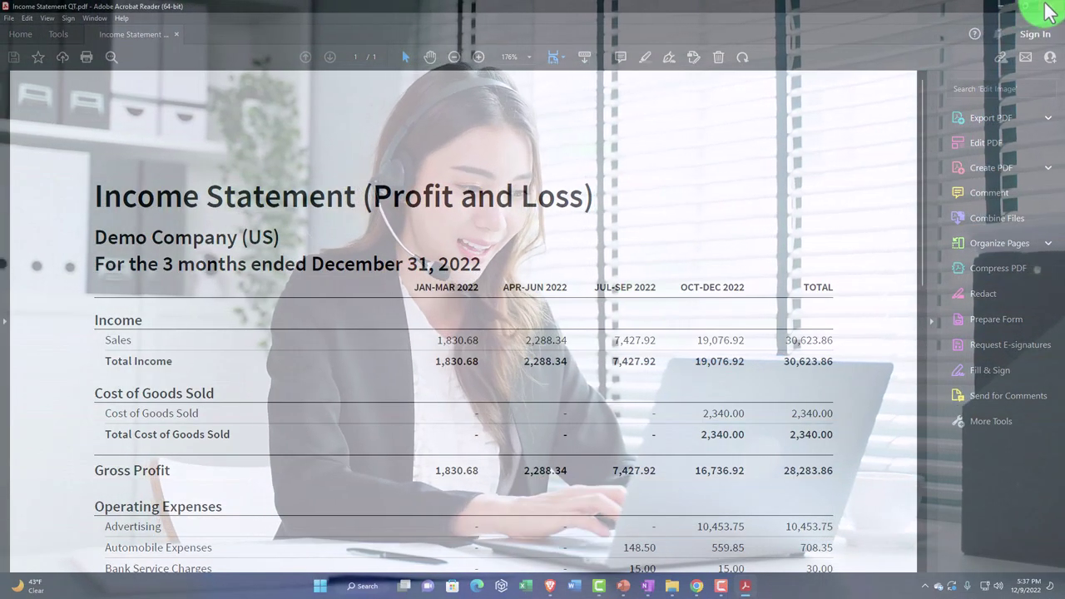
click(1048, 6)
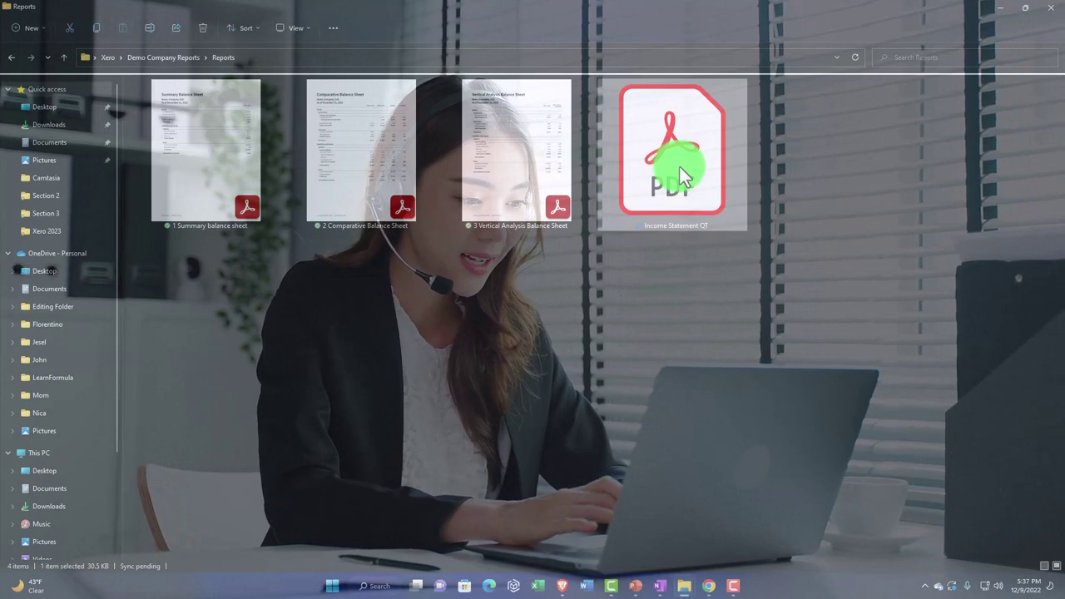
Rename the PDF as 4 Income Statement QT and return to the report in the browser
right_click(679, 166)
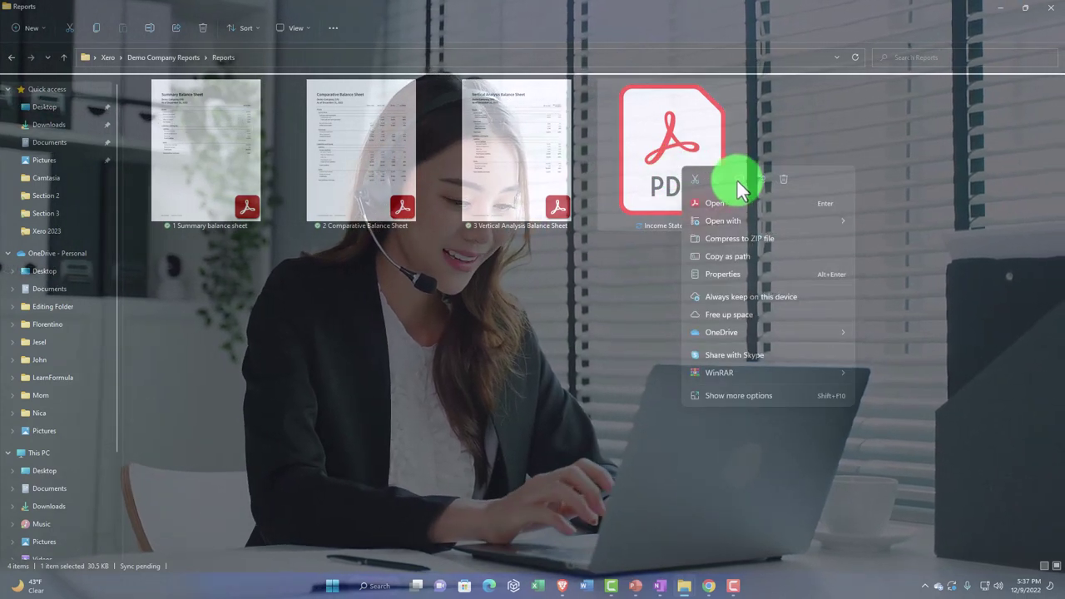
click(739, 184)
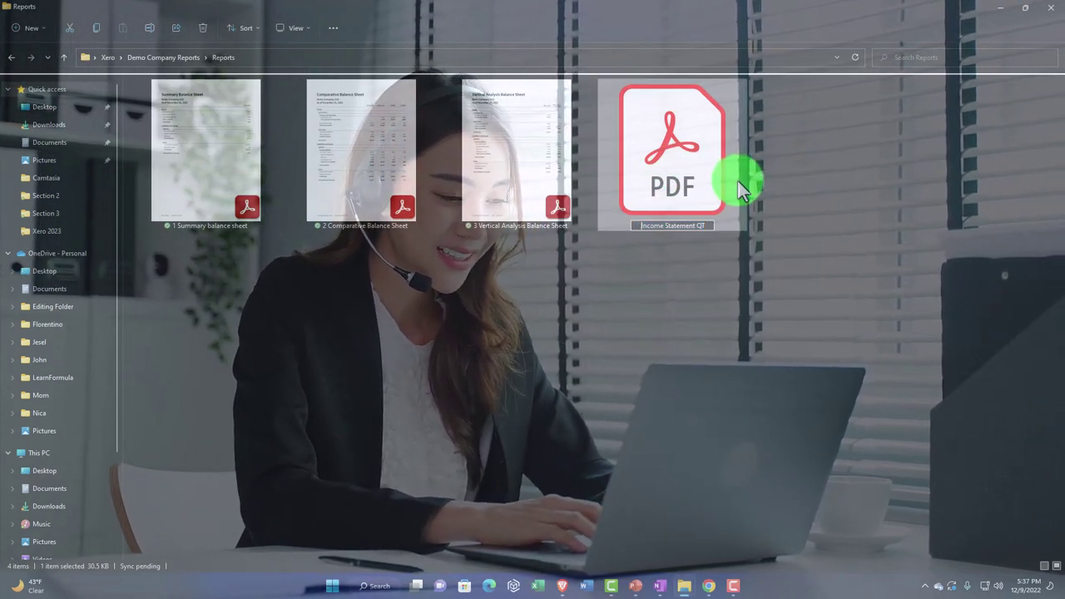
text(4)
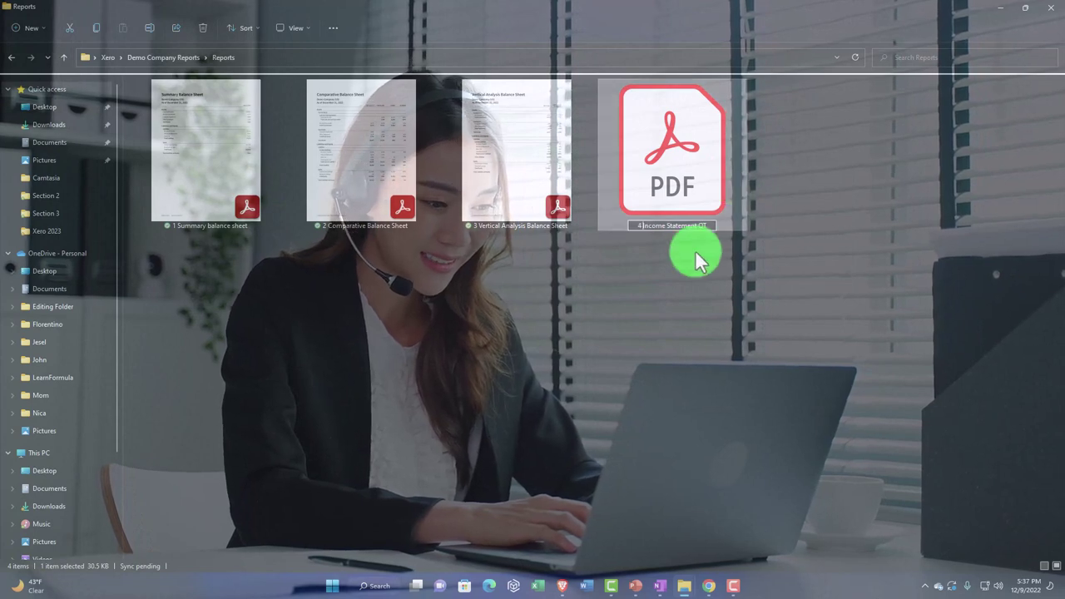
click(672, 265)
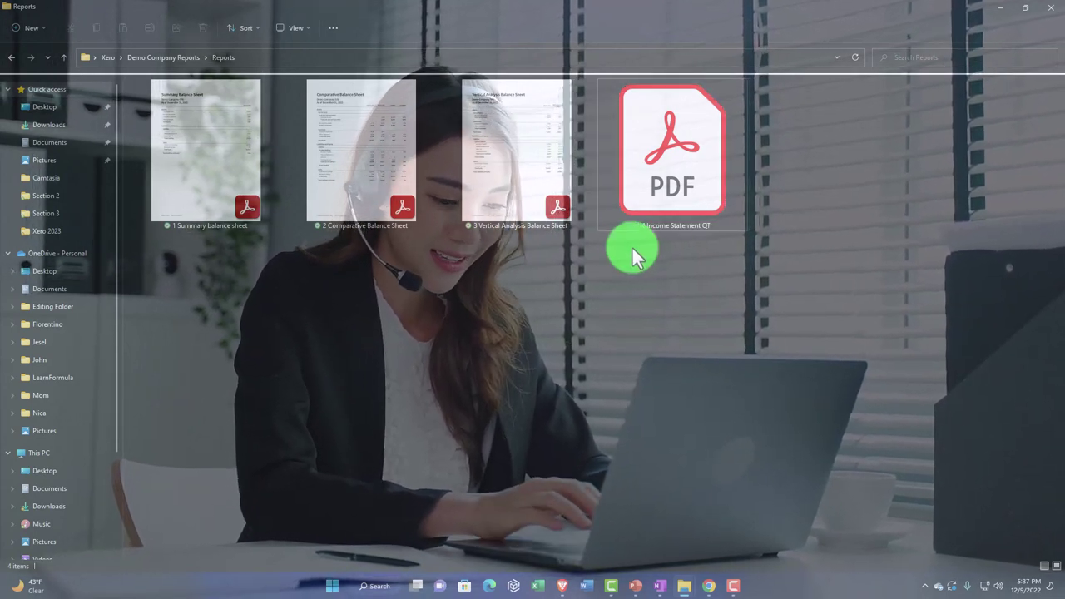
click(1009, 12)
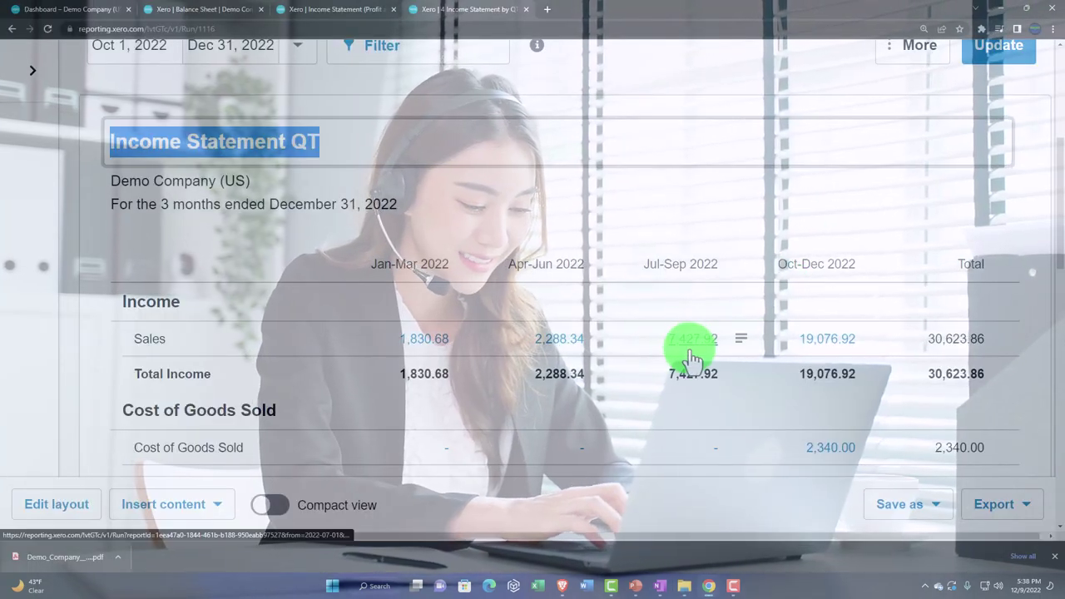
scroll(690, 352, up, 4)
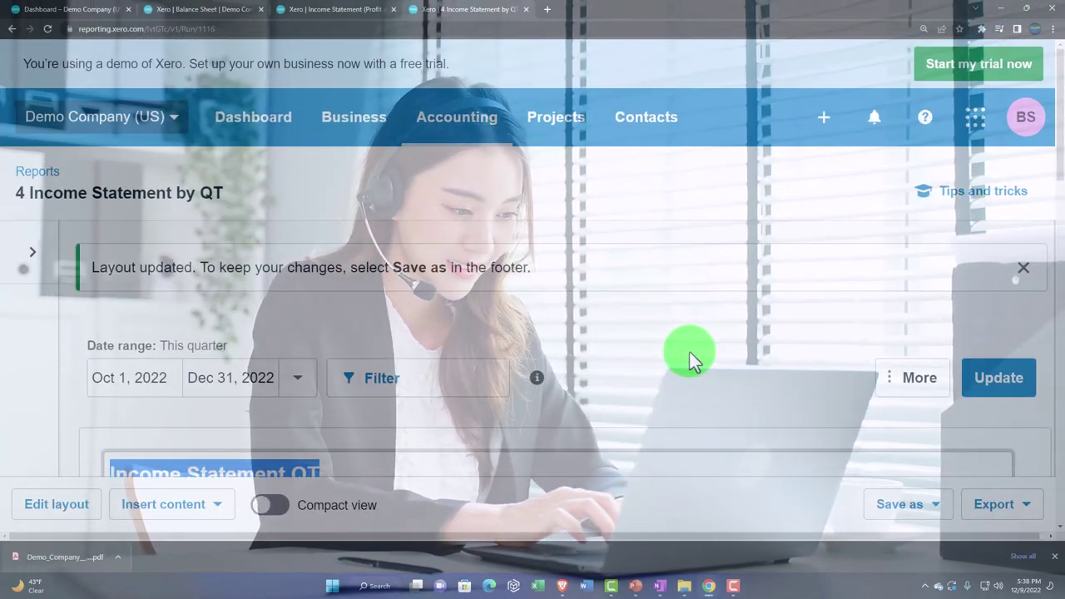
Go from the Demo Company dashboard to Reports and view the list of custom reports
click(67, 10)
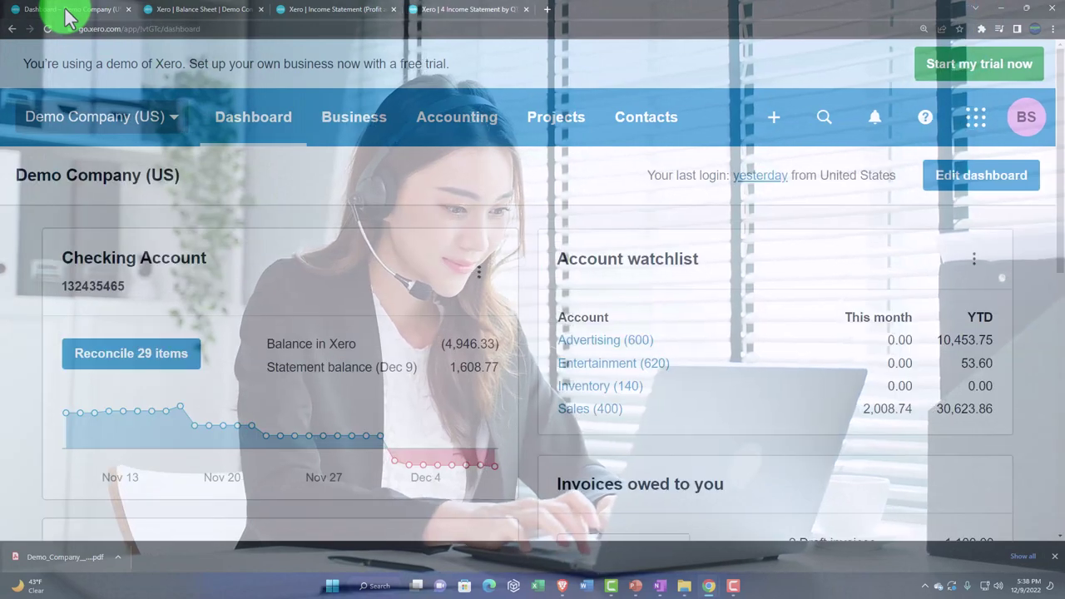
scroll(506, 358, down, 3)
scroll(555, 236, up, 3)
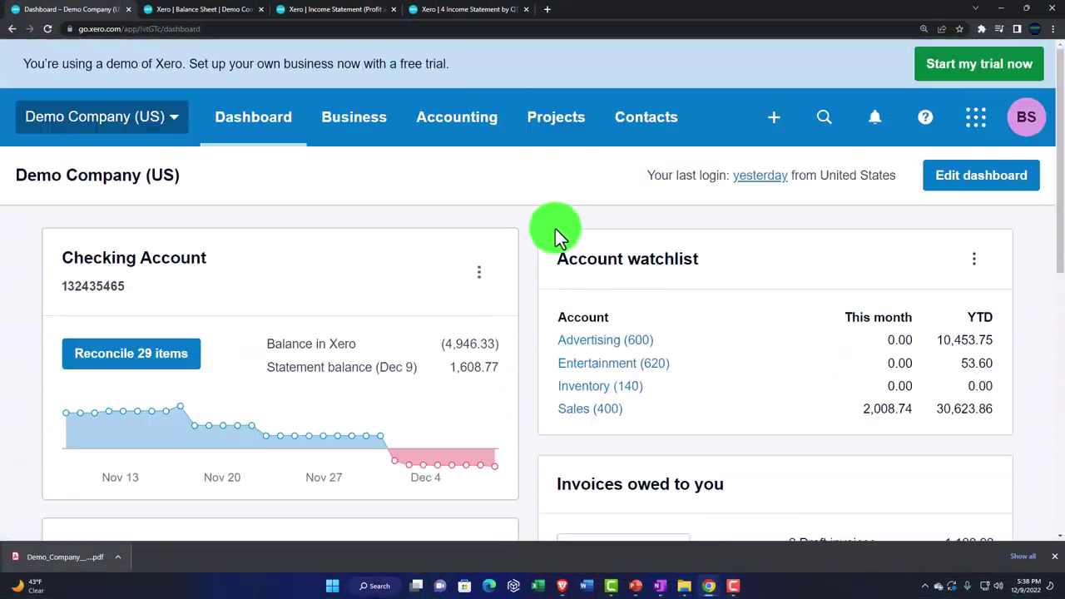
click(485, 138)
click(461, 223)
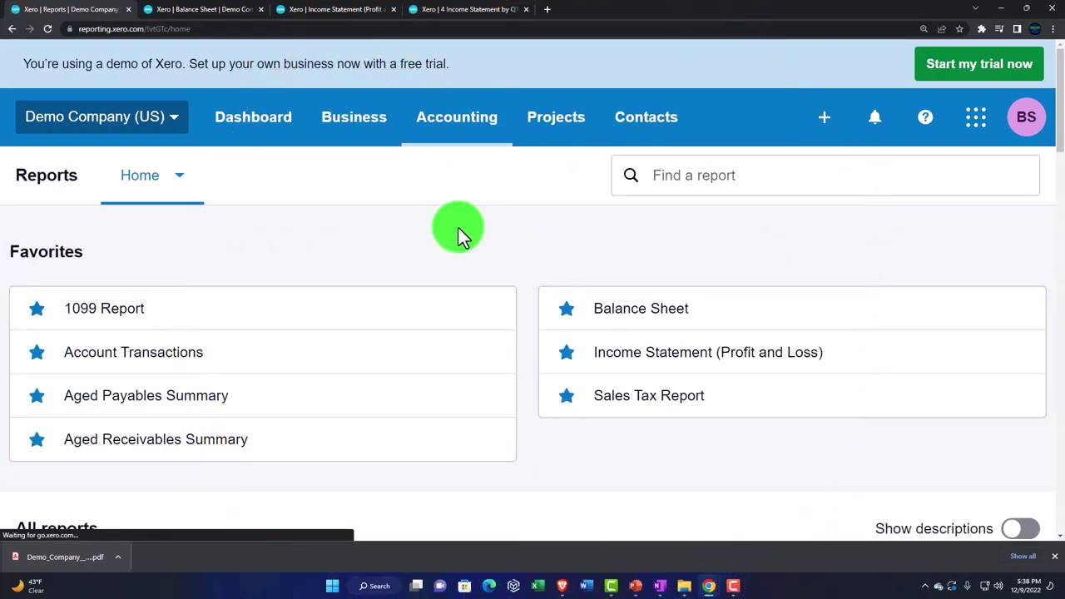
click(167, 196)
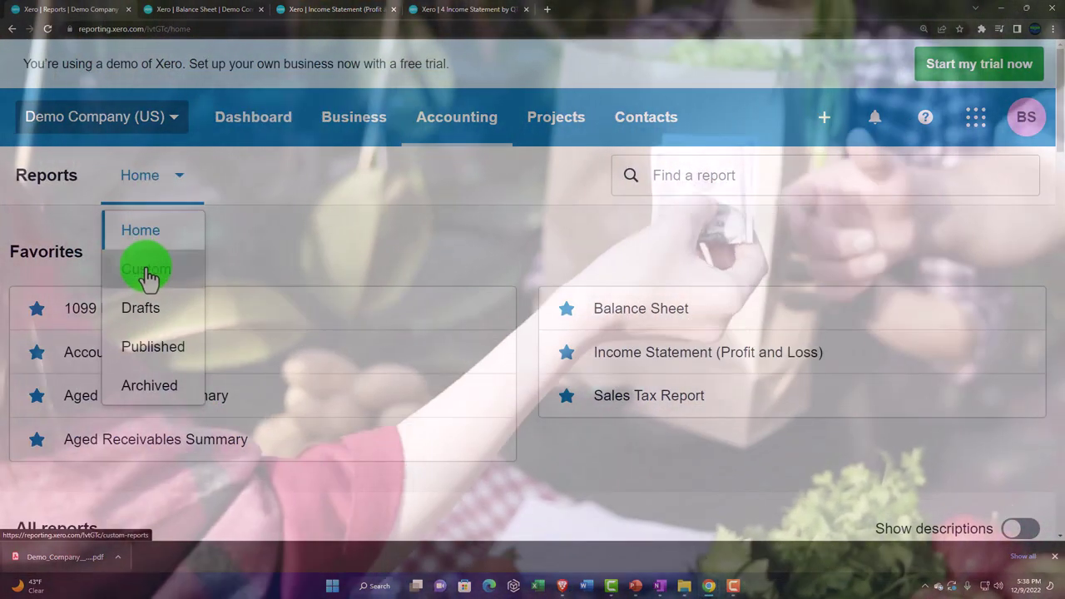
click(148, 272)
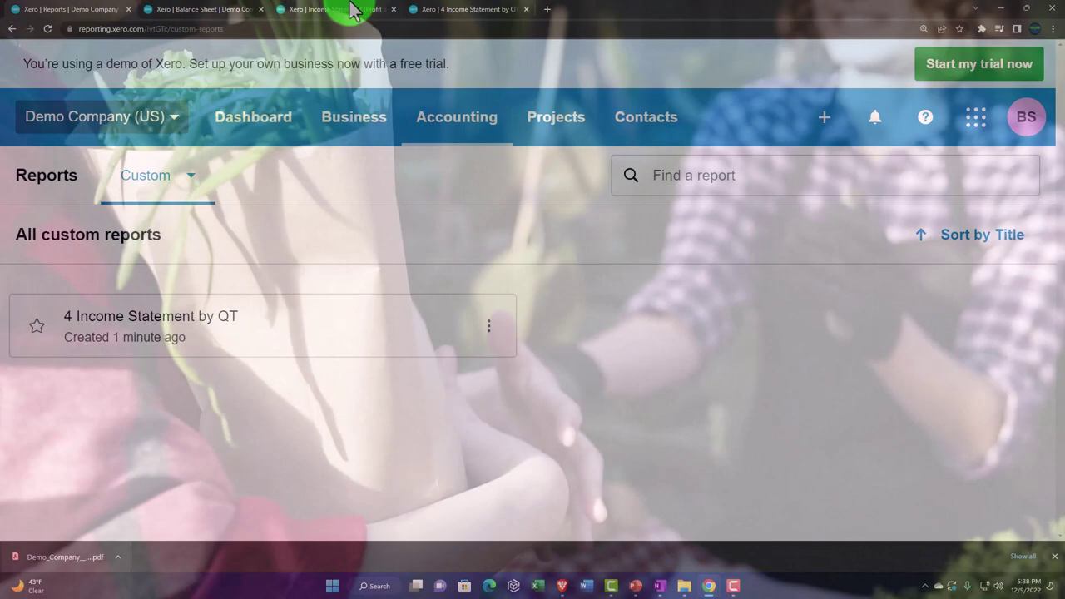
Duplicate the Income Statement (Profit and Loss) browser tab, move the copy after the 4 Income Statement by QT tab, and open it
click(351, 8)
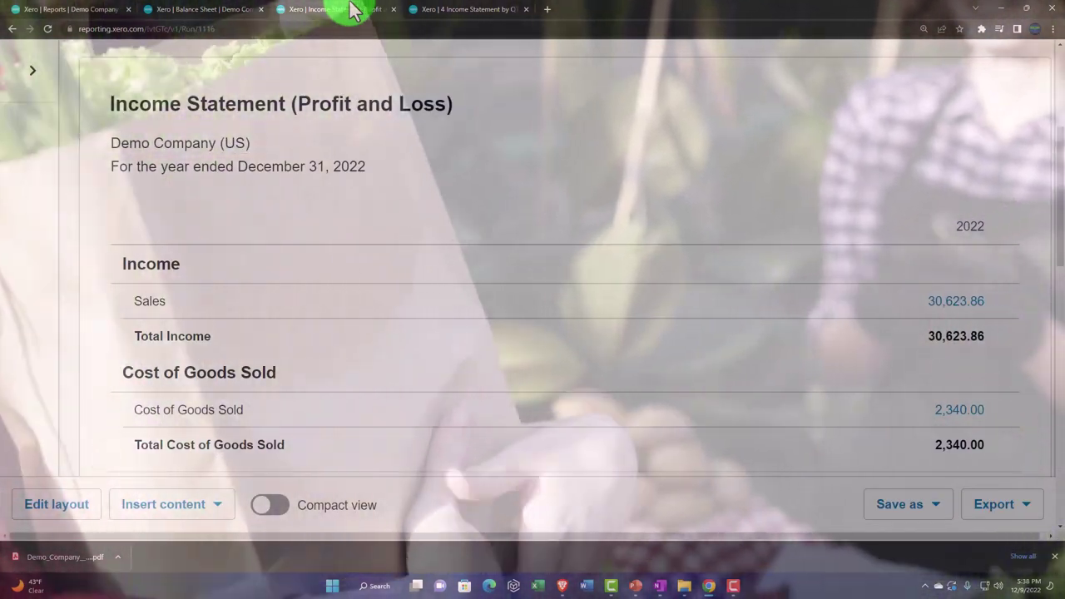
scroll(399, 228, up, 3)
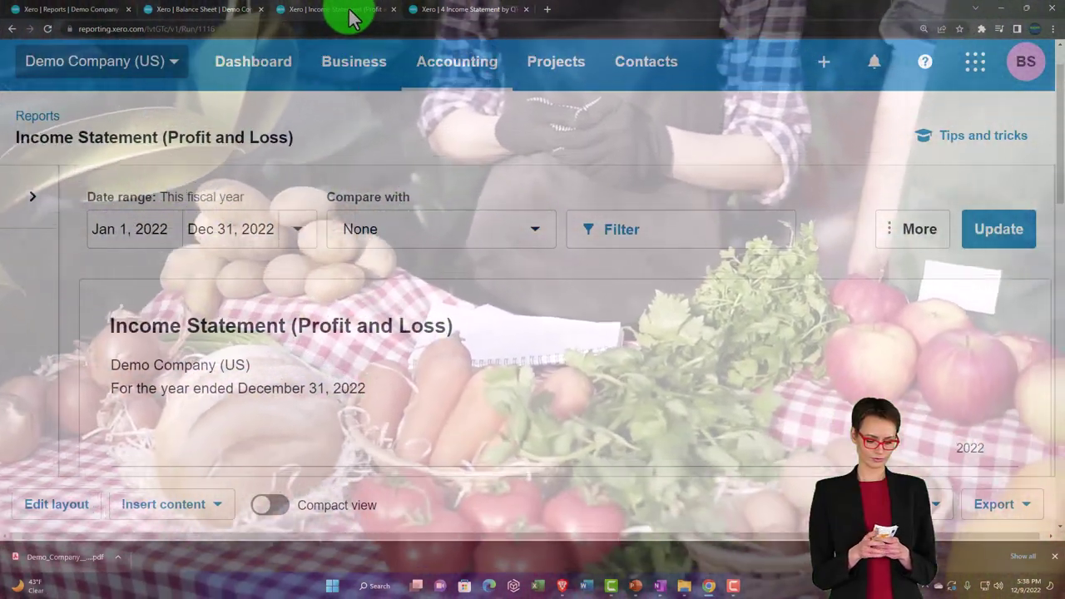
right_click(350, 11)
click(381, 89)
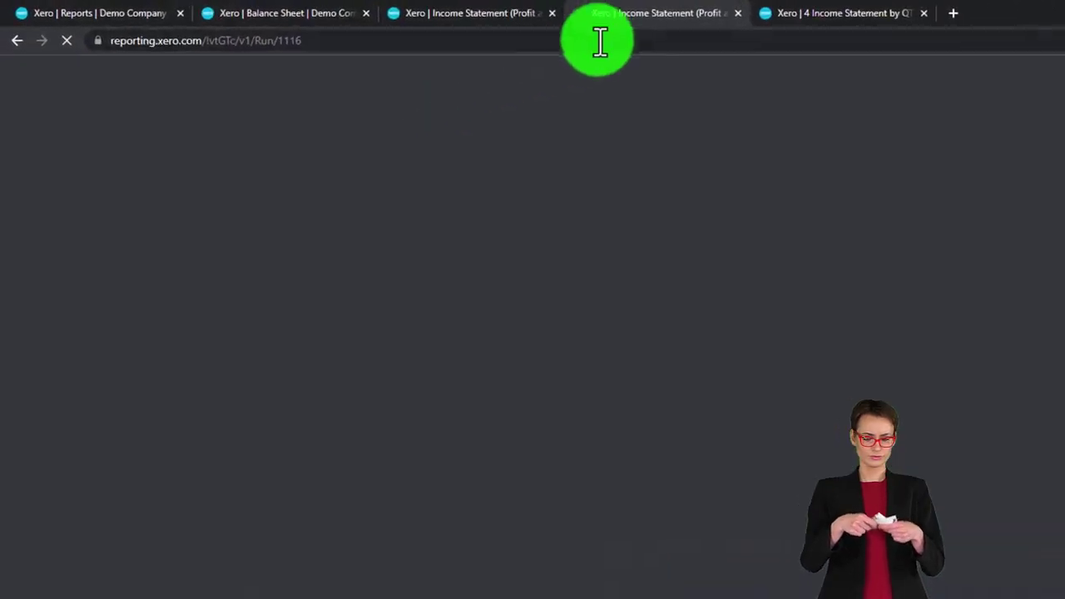
drag(656, 13, 930, 15)
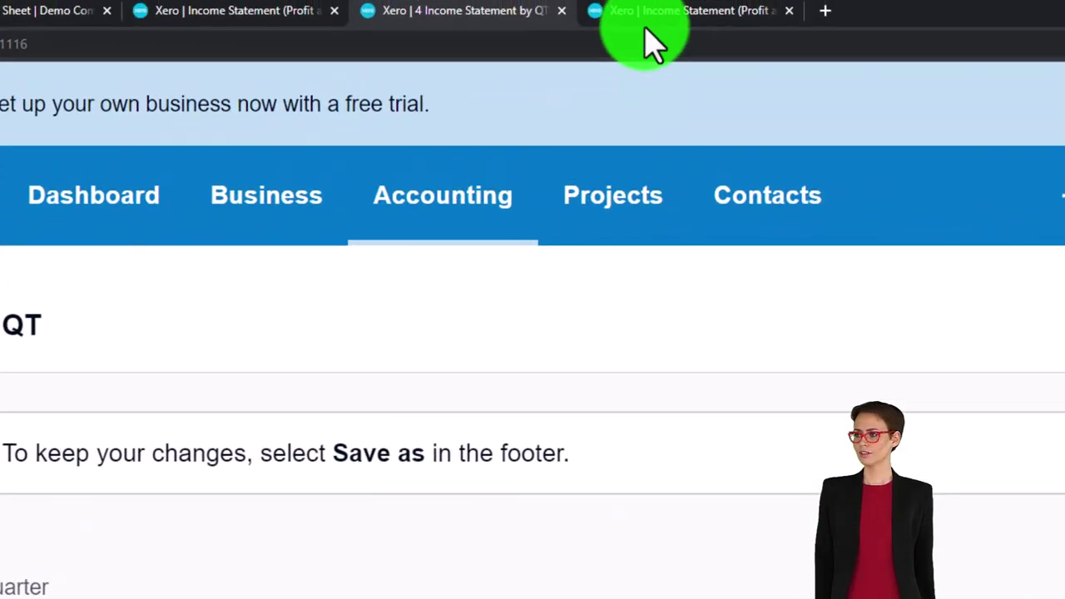
click(646, 27)
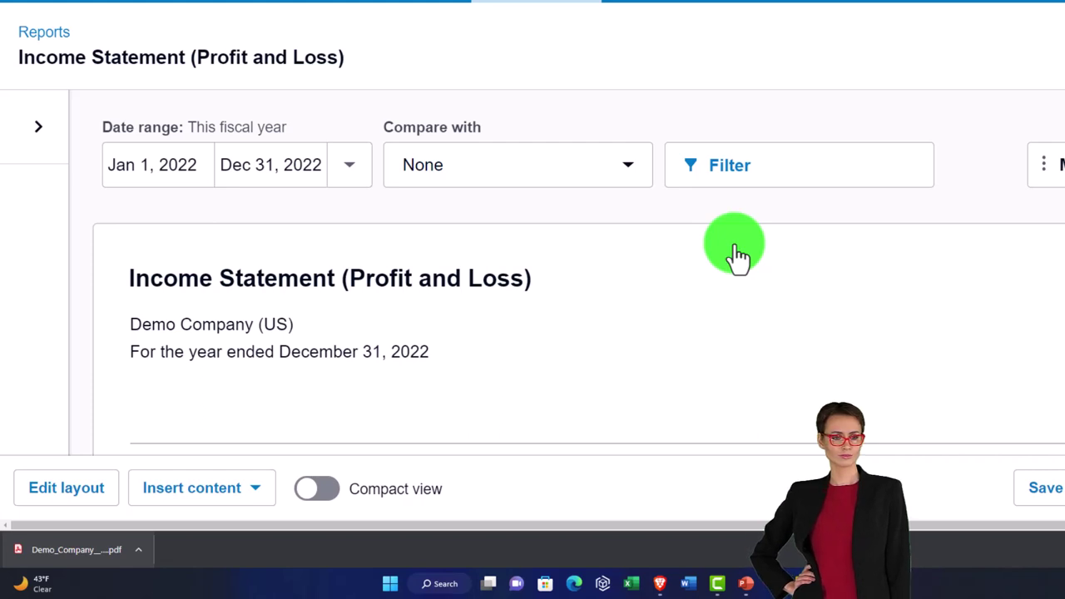
Set the income statement's date range to This quarter, compare it with 1 quarter, and update the report
scroll(737, 258, down, 2)
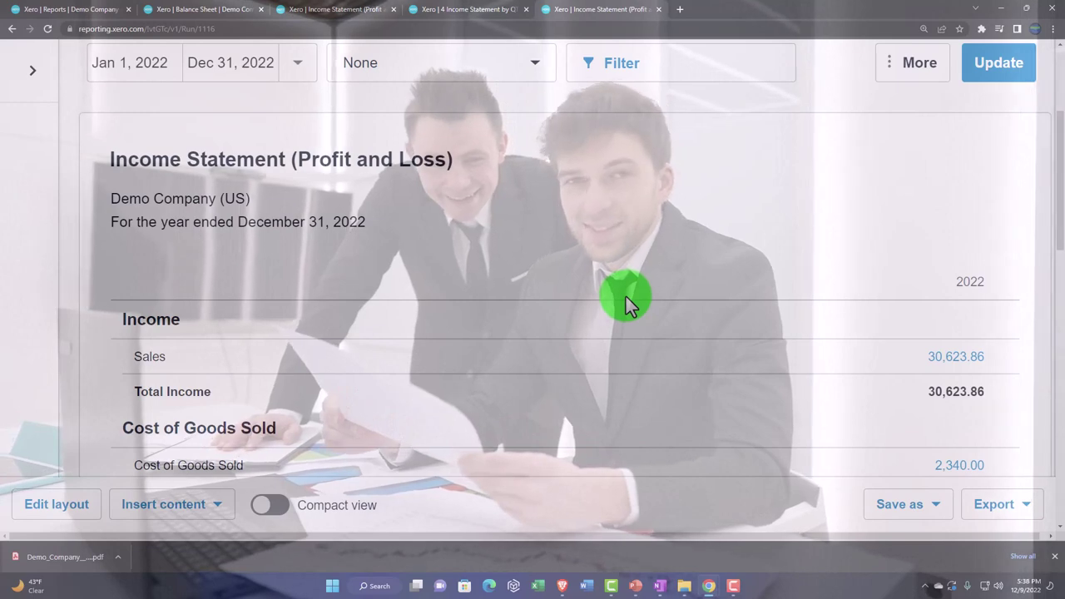
scroll(925, 394, up, 1)
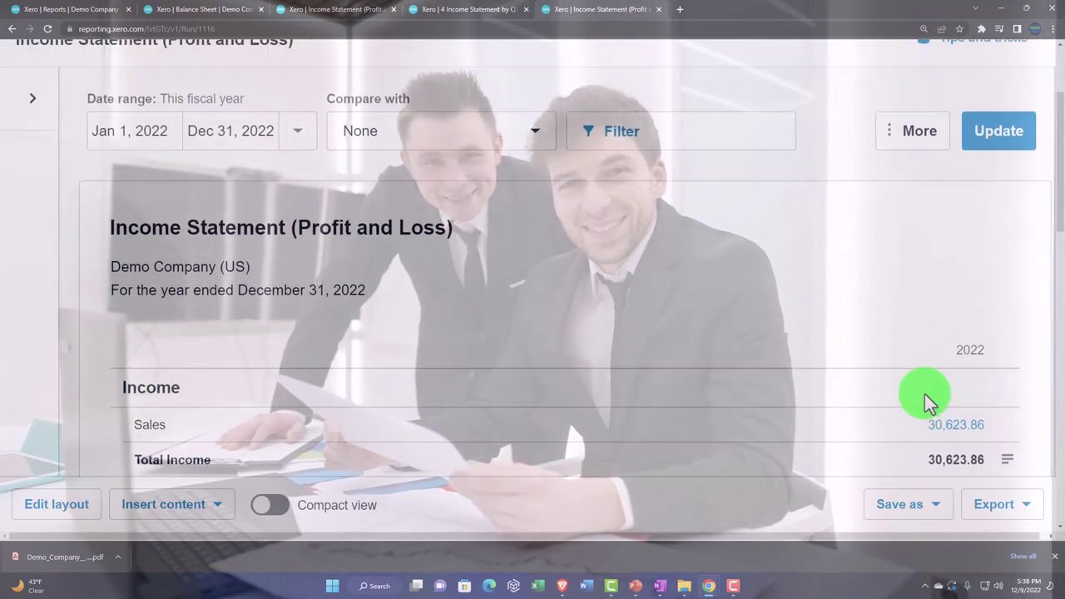
scroll(924, 394, up, 1)
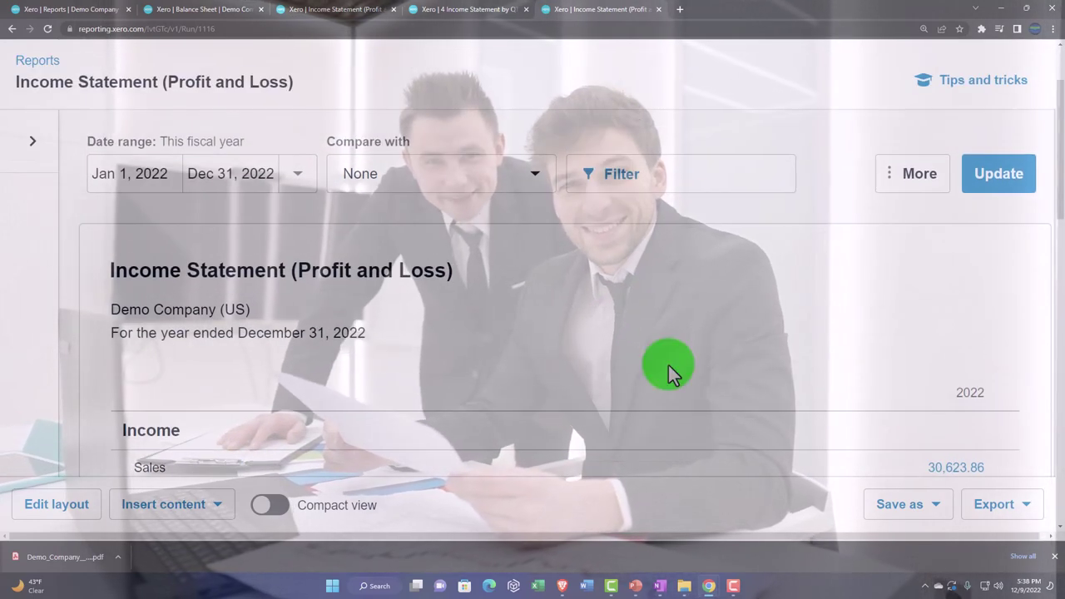
click(302, 174)
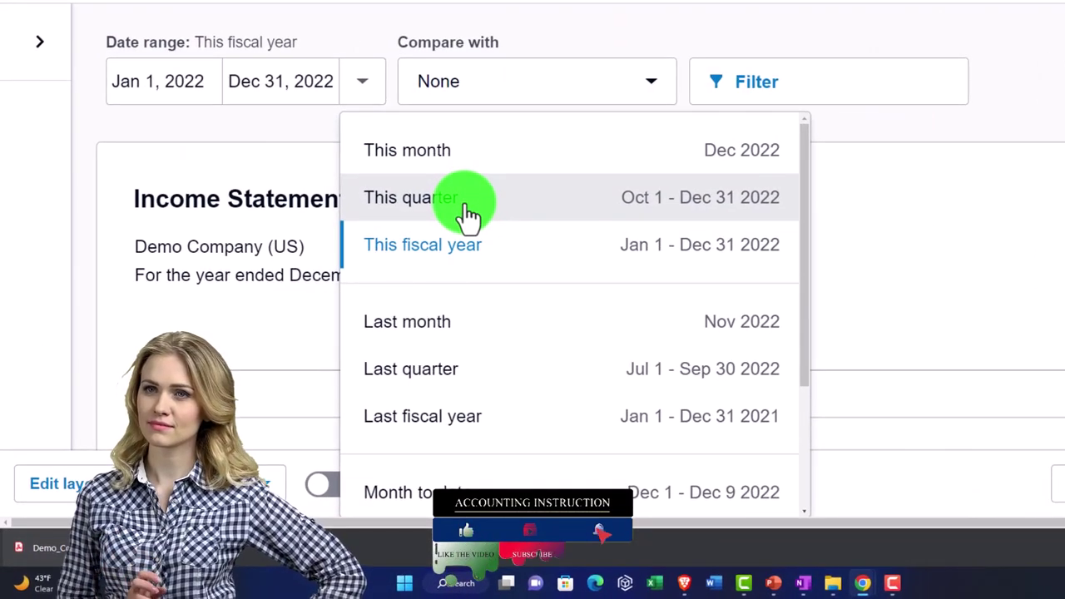
click(469, 214)
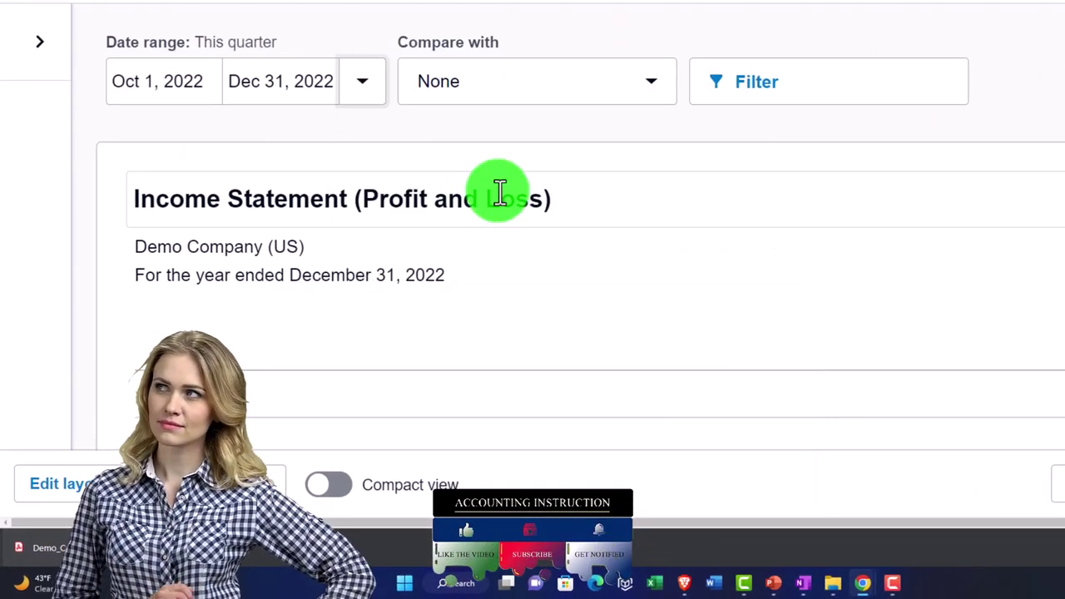
click(653, 96)
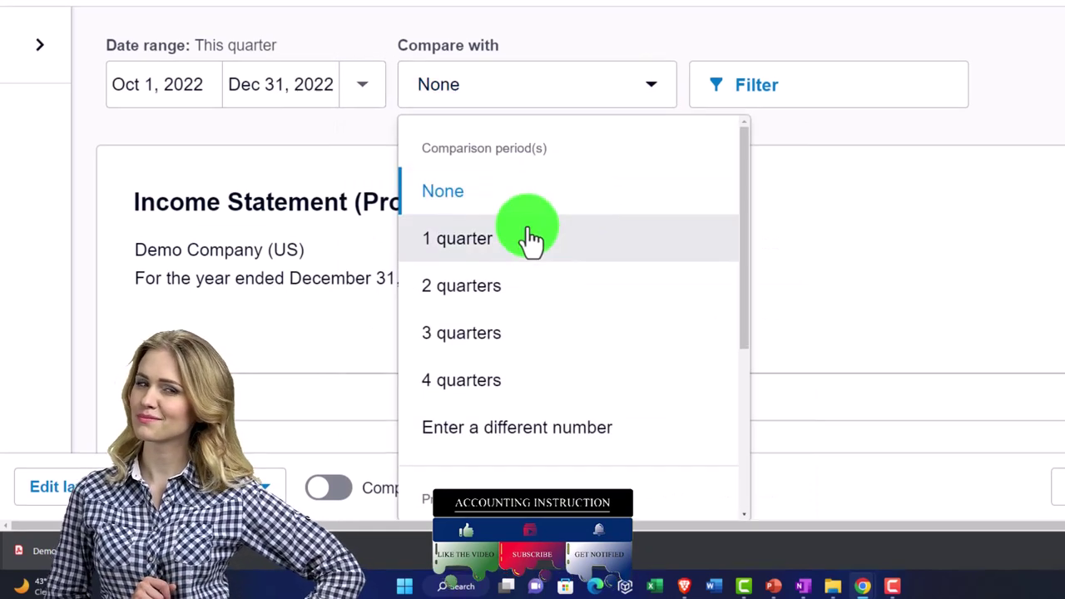
click(499, 234)
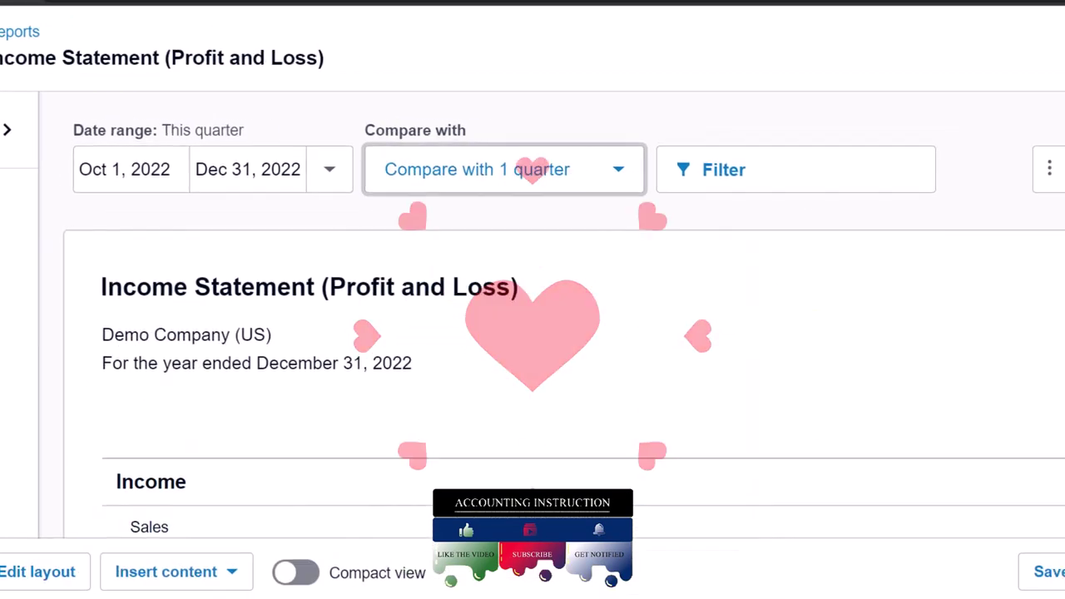
click(1064, 188)
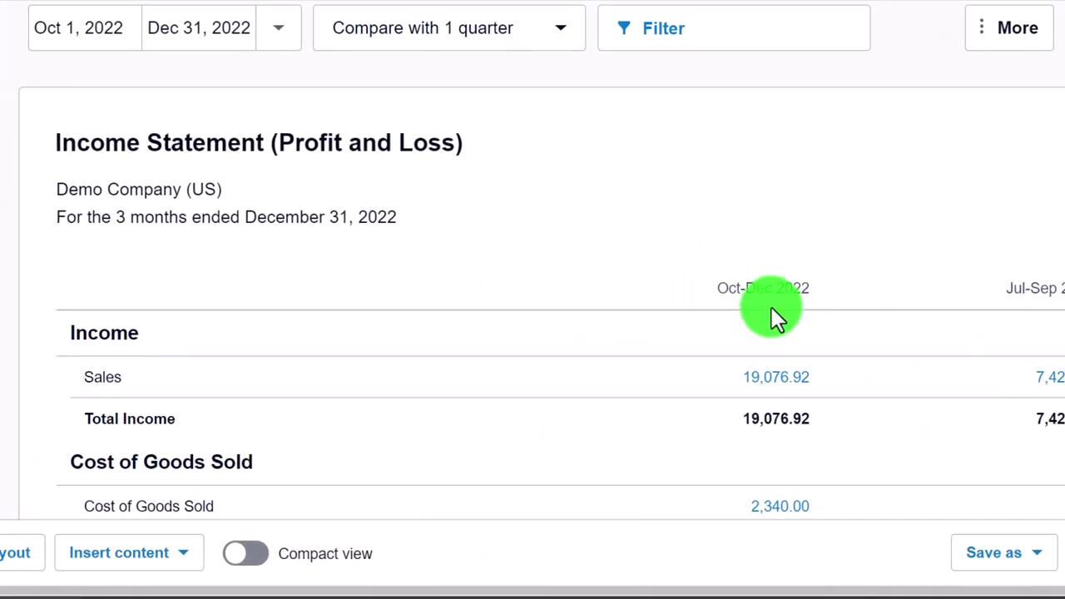
Open the two-quarter income statement for layout editing and delete the earlier unsaved layout changes
scroll(765, 287, down, 1)
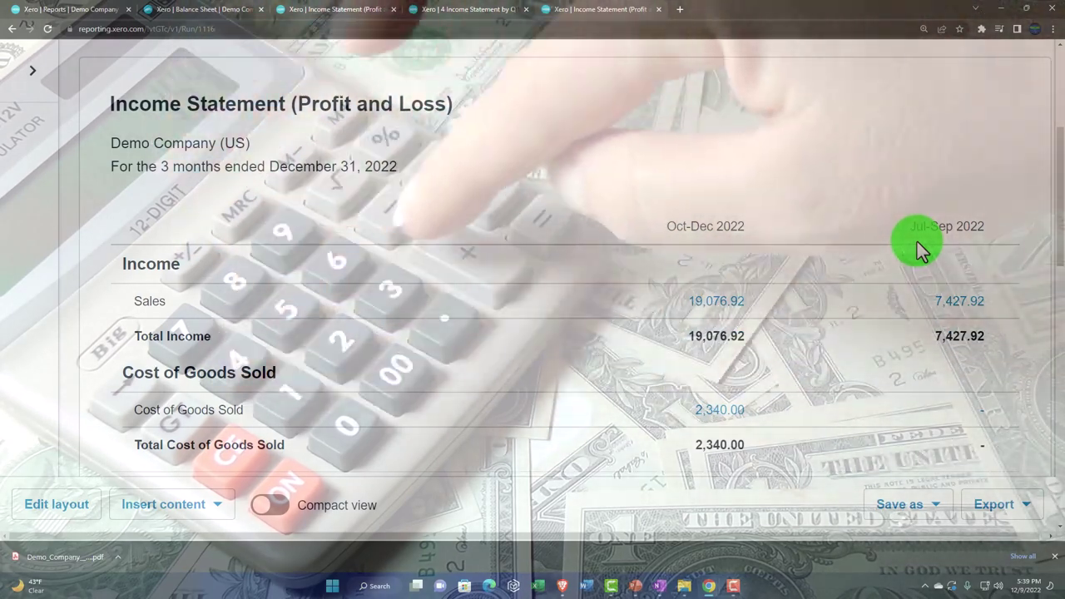
scroll(958, 388, up, 3)
scroll(959, 392, down, 2)
scroll(985, 316, down, 1)
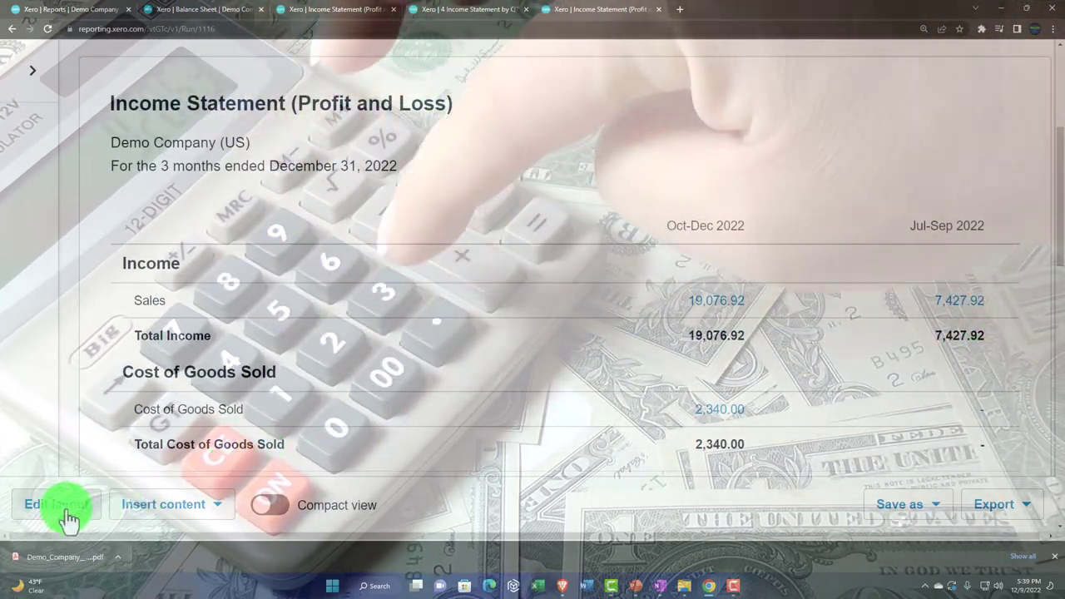
click(67, 517)
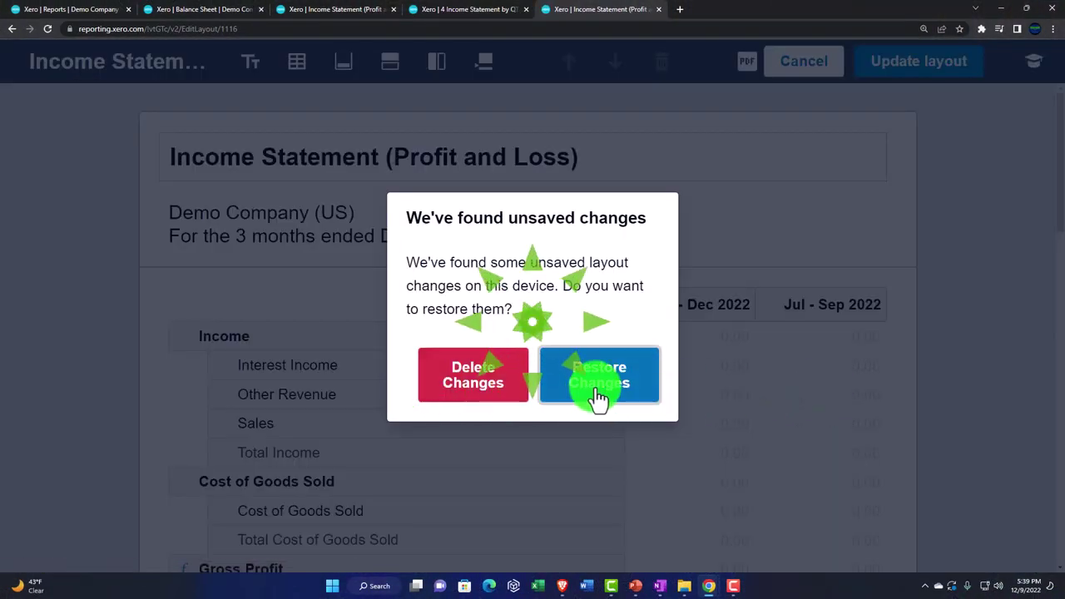
click(491, 398)
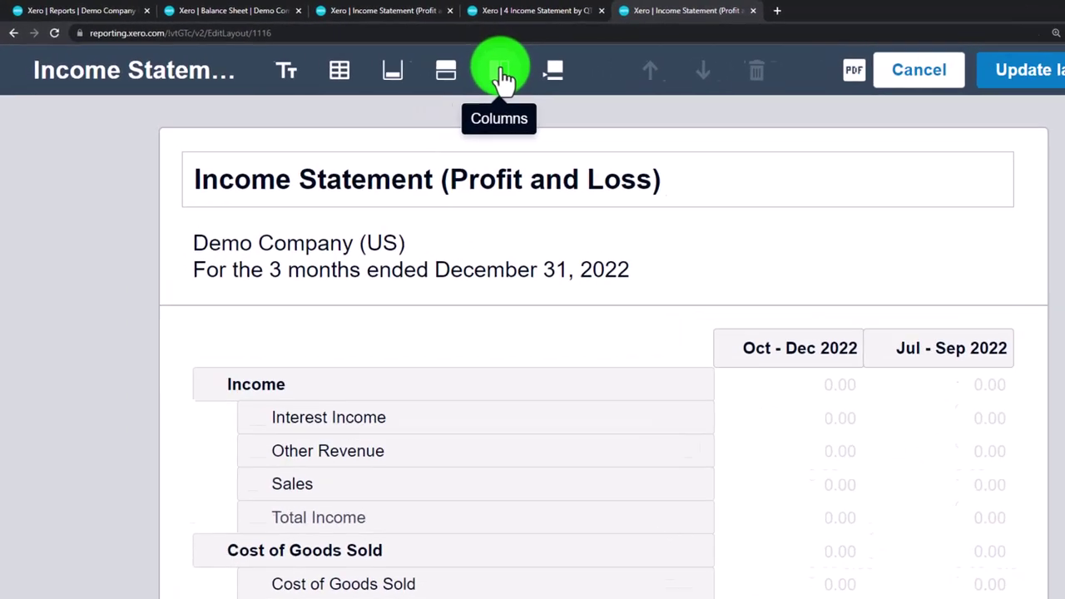
Add a formula column calculating Oct - Dec 2022 minus Jul - Sep 2022 and give it the heading Difference
click(439, 64)
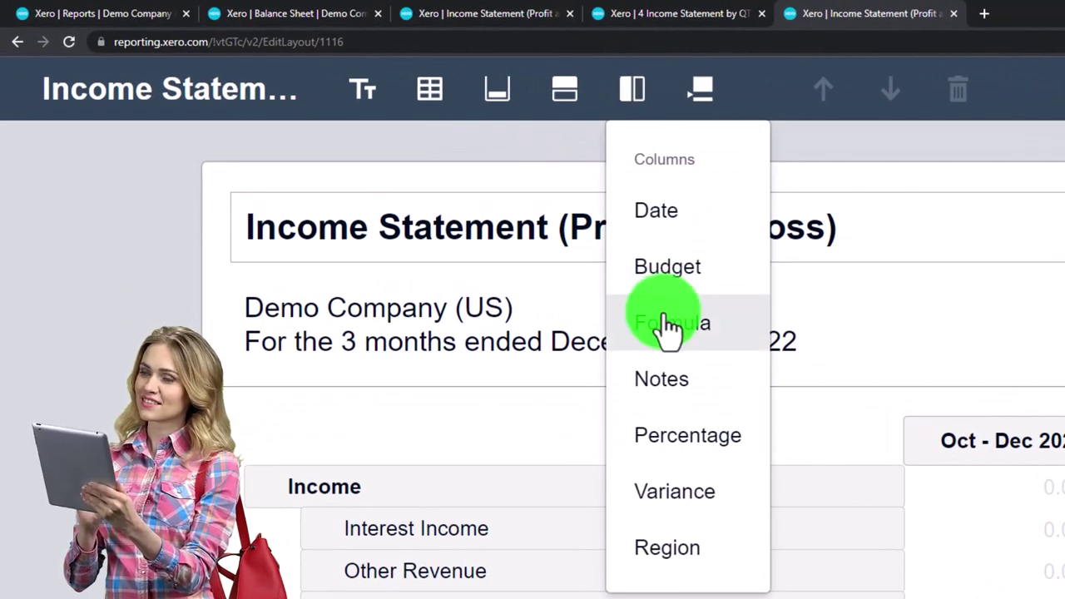
click(670, 327)
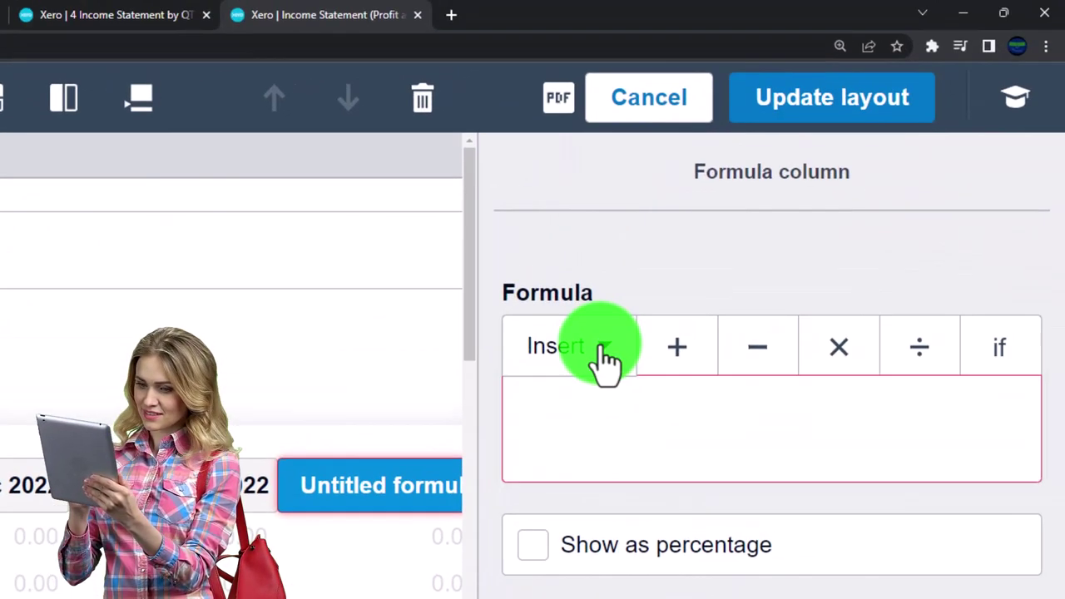
click(862, 50)
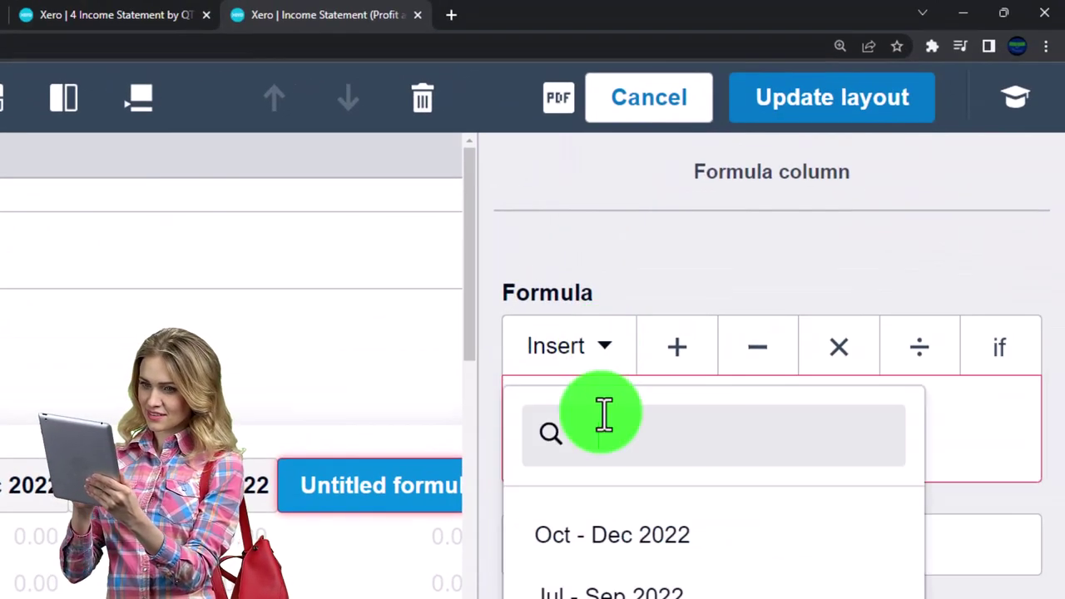
click(626, 533)
click(758, 342)
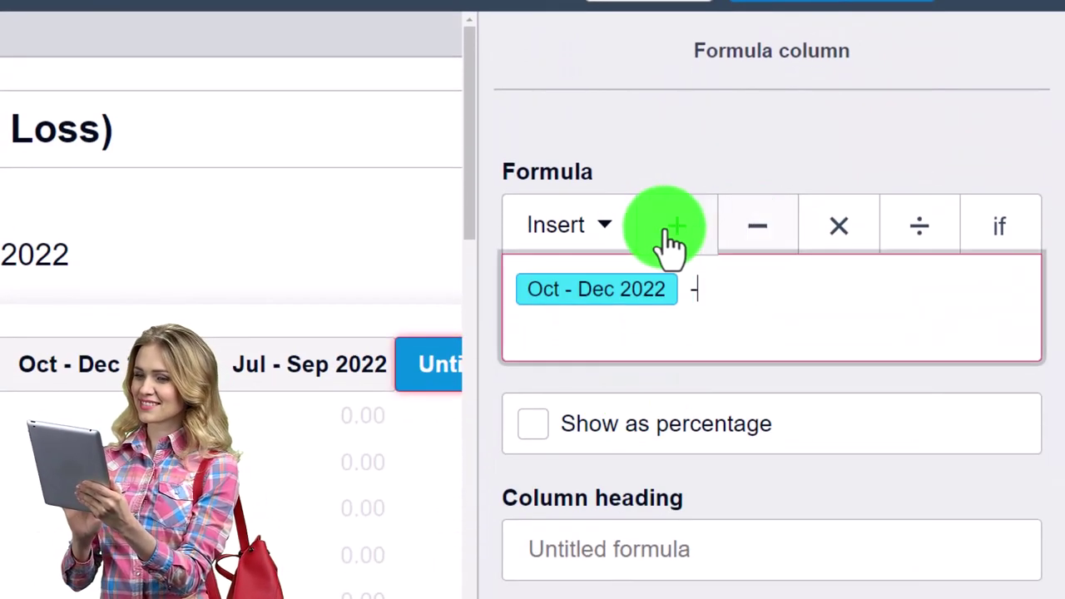
click(617, 233)
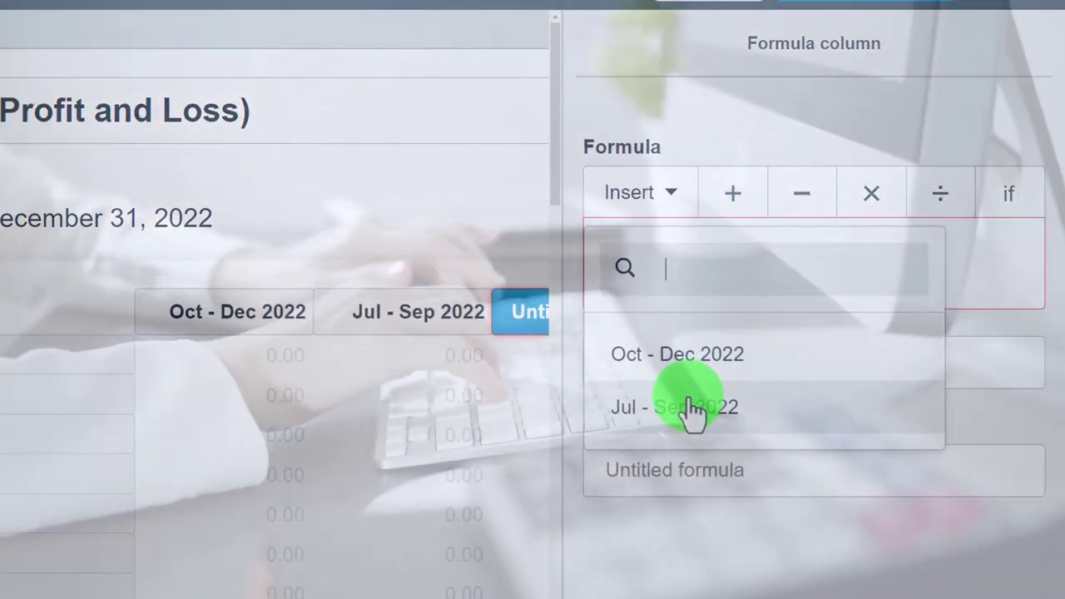
click(692, 408)
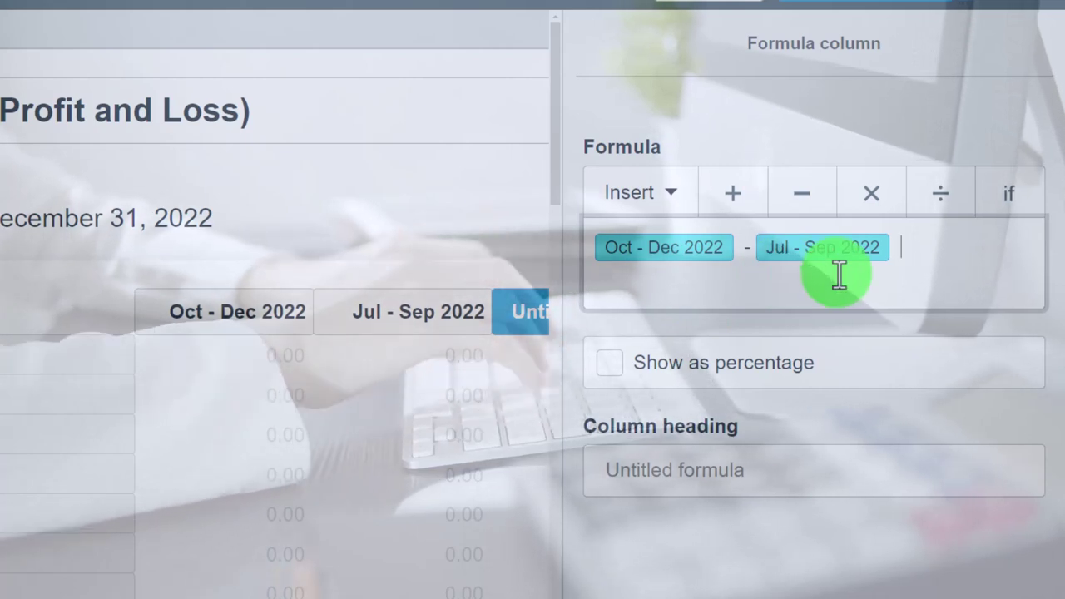
click(688, 468)
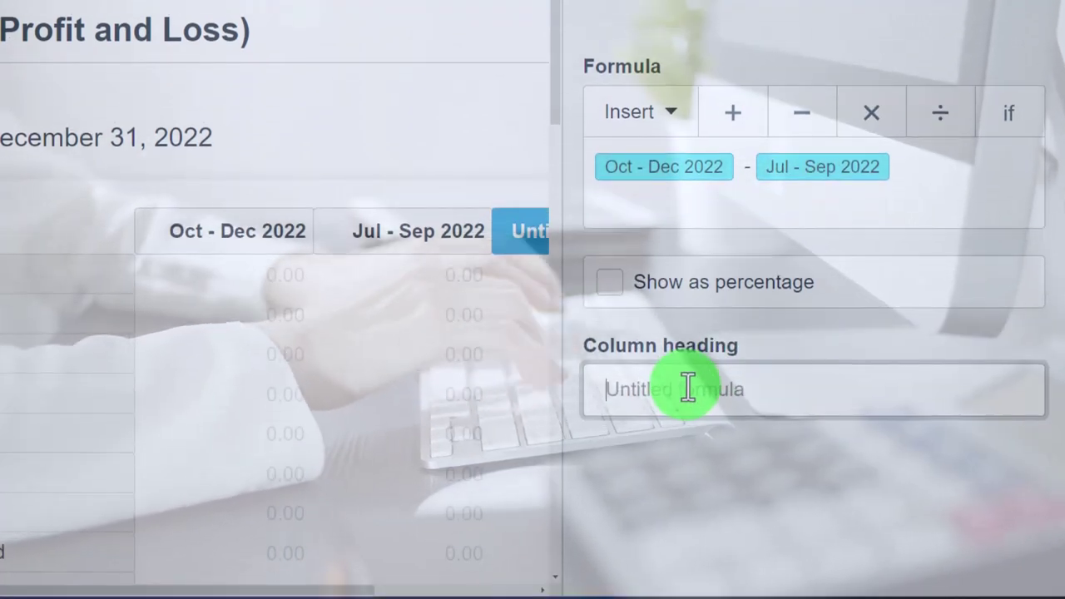
text(Difference)
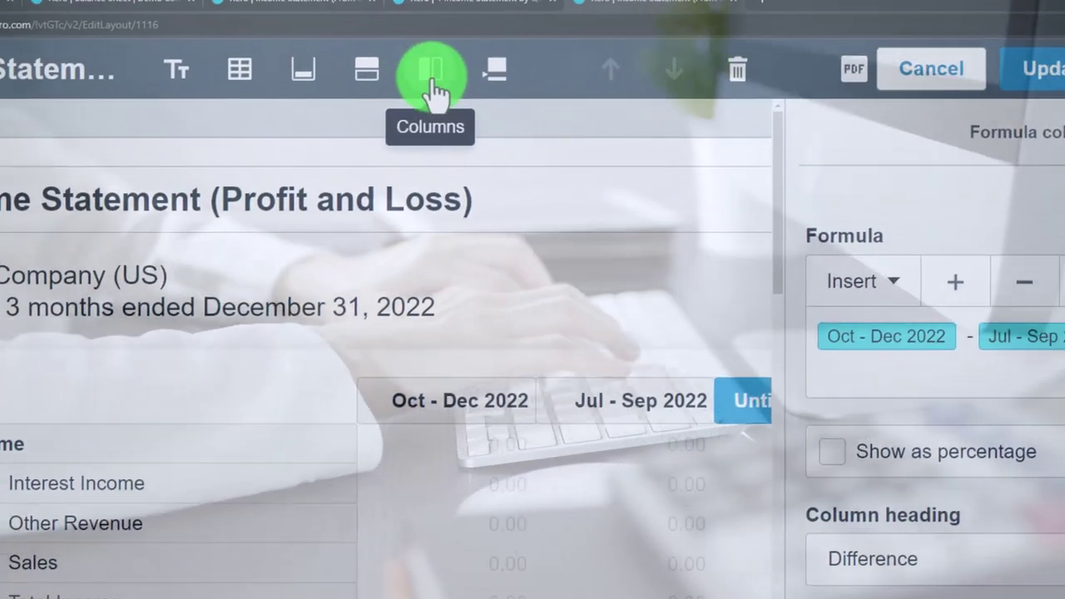
Add another formula column that divides Difference by Jul - Sep 2022
click(451, 92)
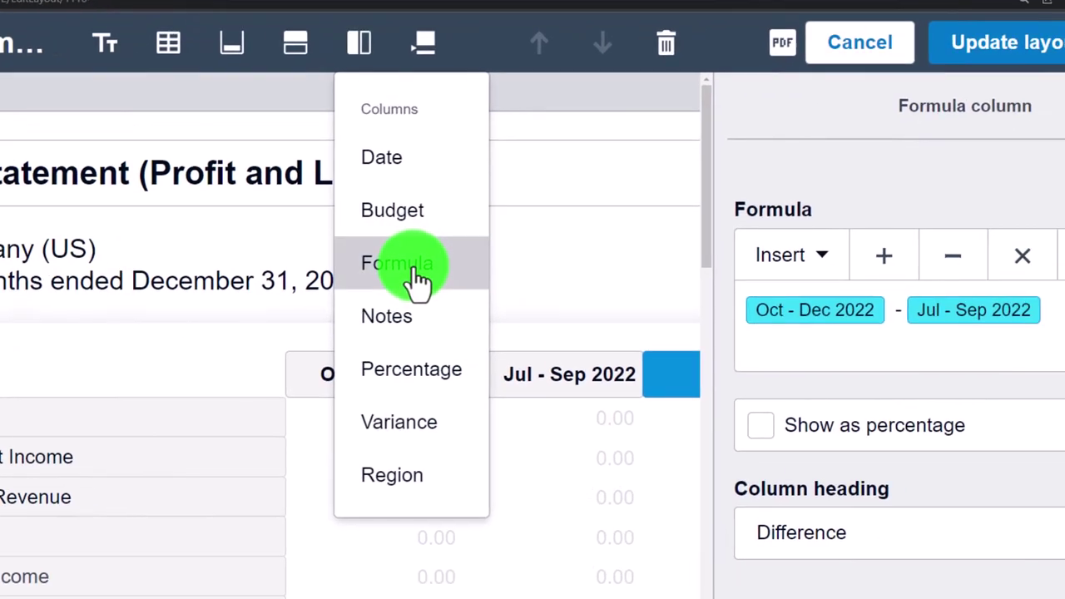
click(491, 305)
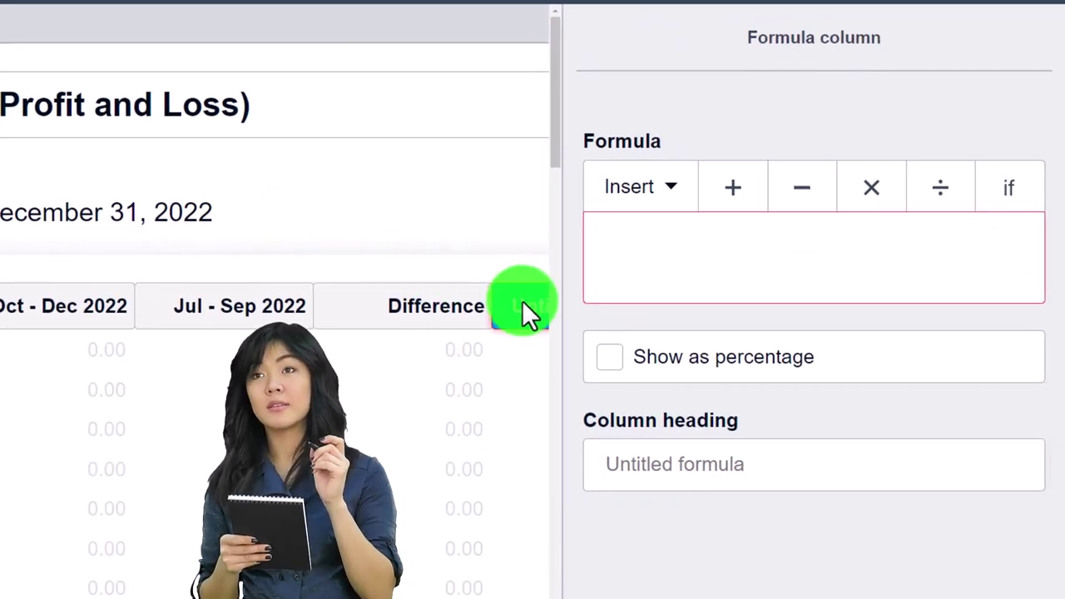
click(637, 262)
click(668, 196)
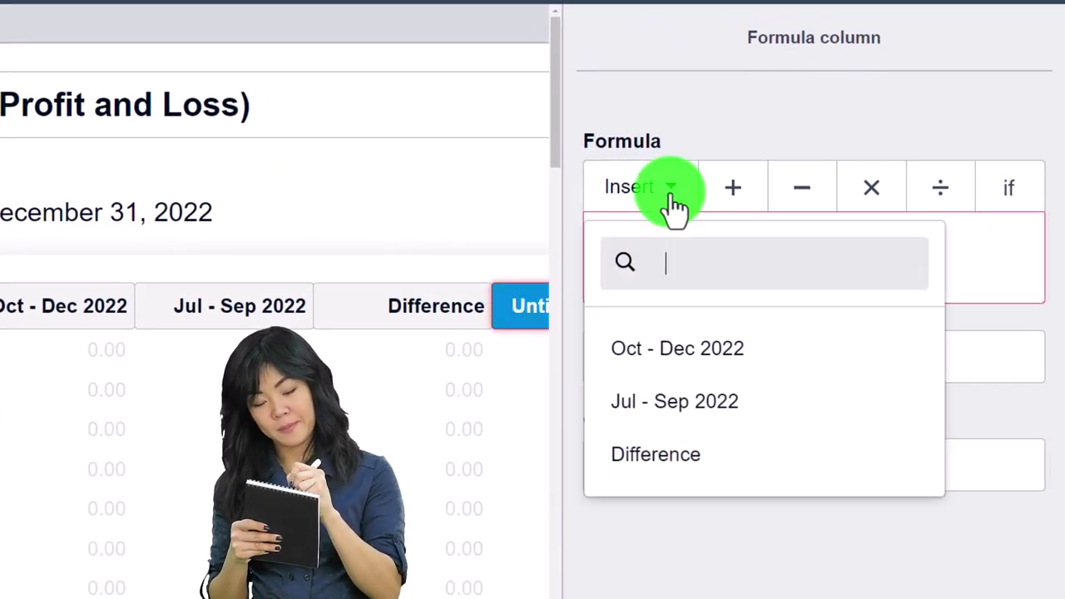
click(653, 453)
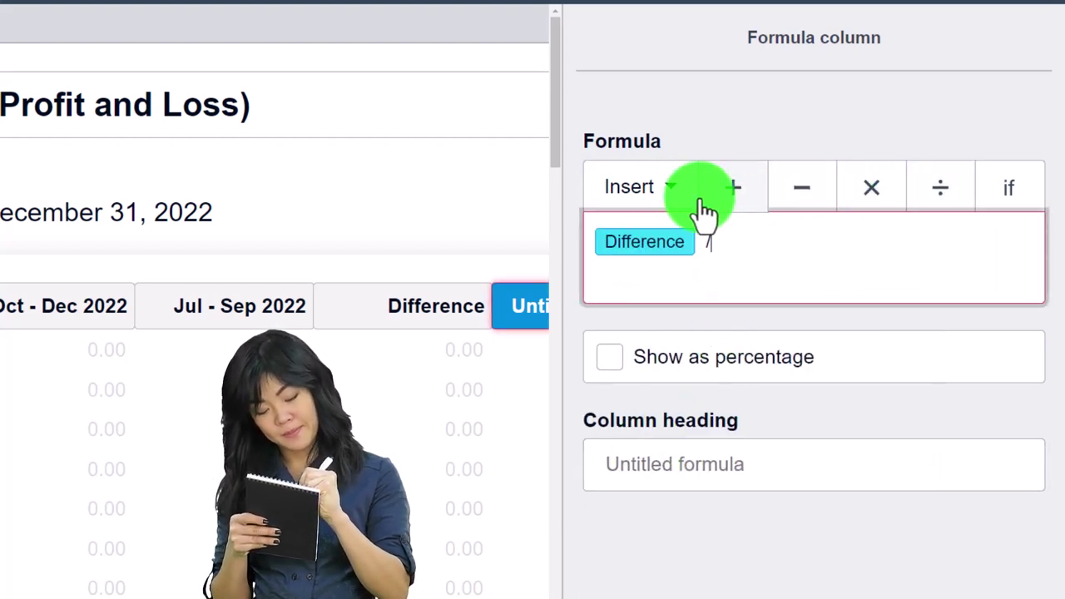
click(672, 192)
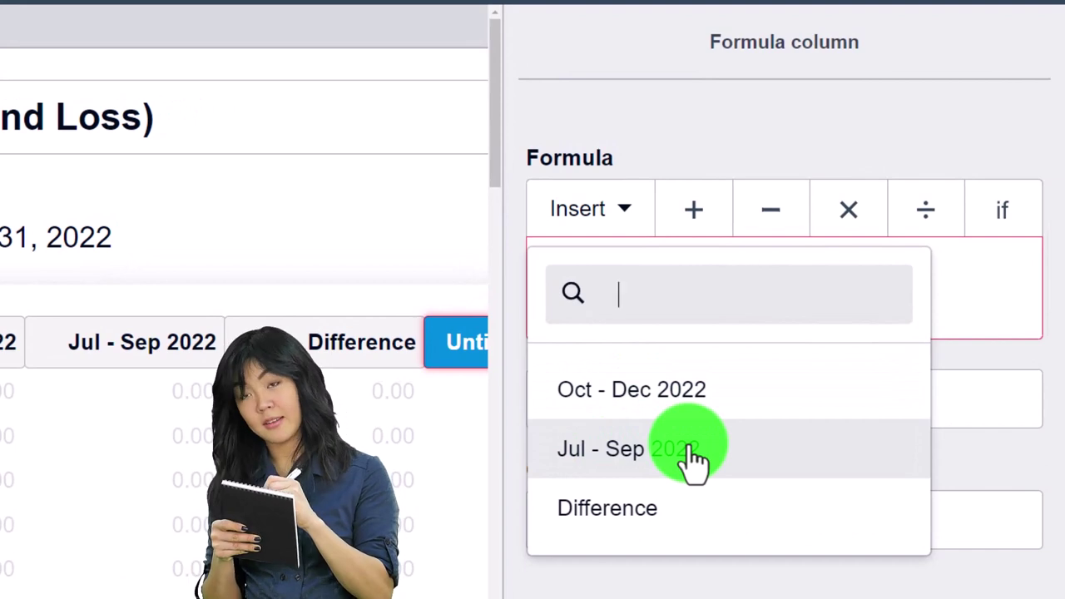
click(689, 450)
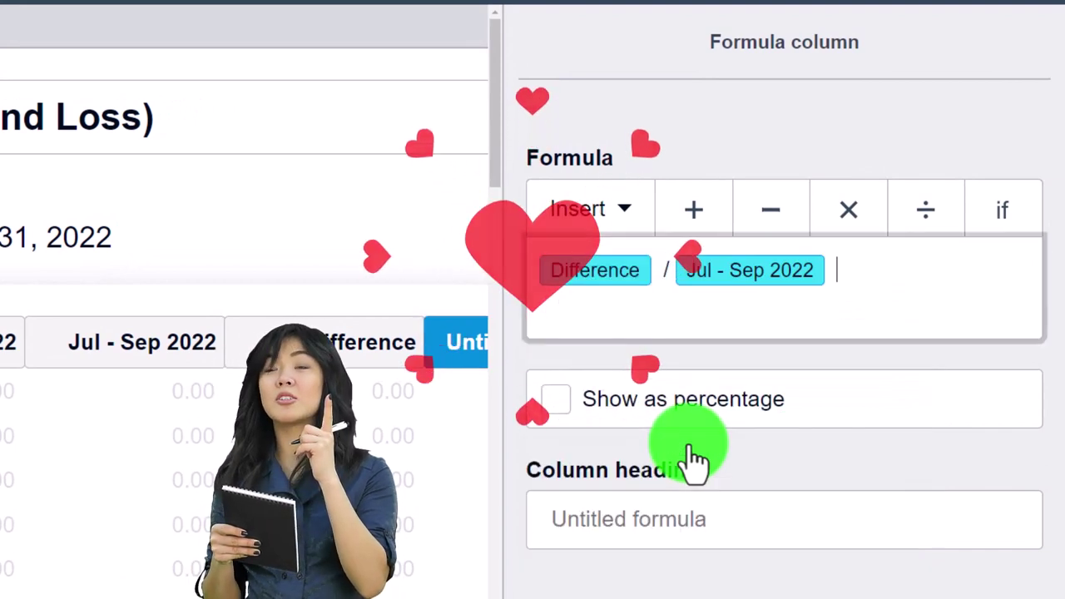
Show the new formula column as a percentage, give it the heading % Difference, and update the layout
click(569, 410)
click(595, 531)
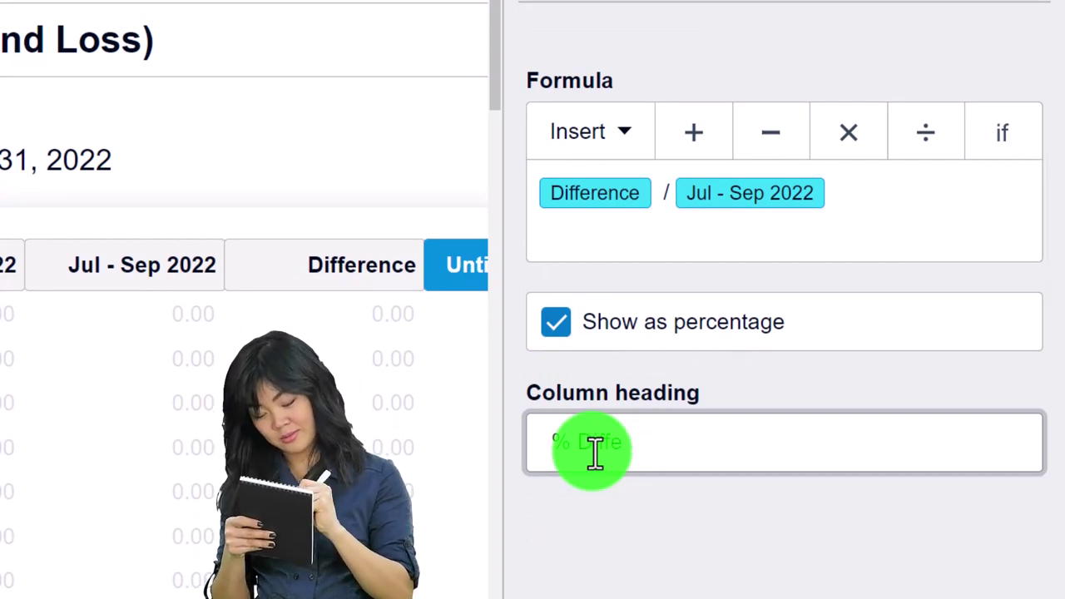
text(ce)
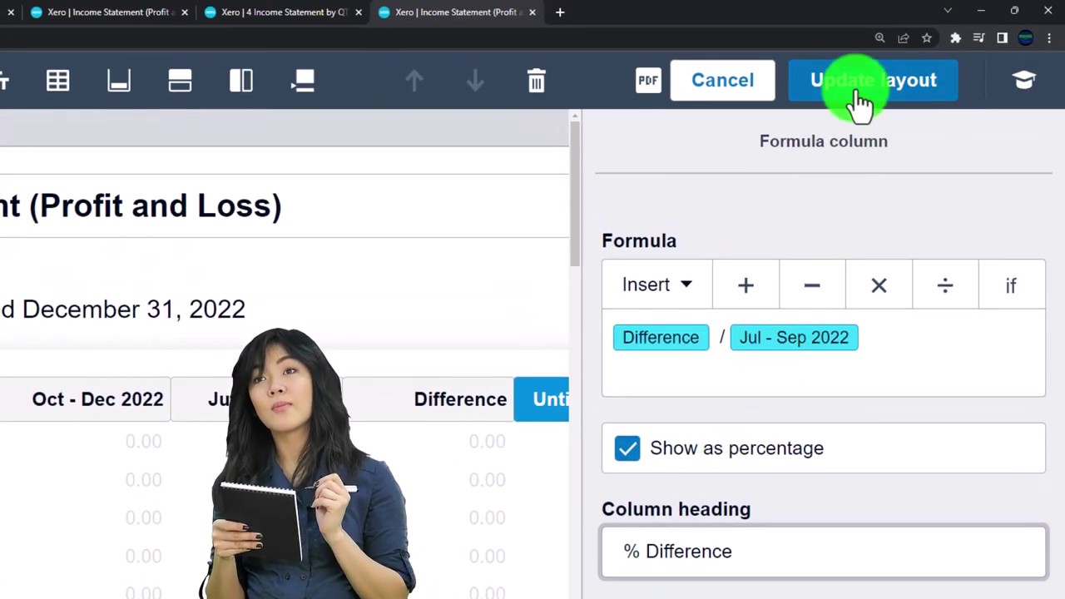
click(859, 100)
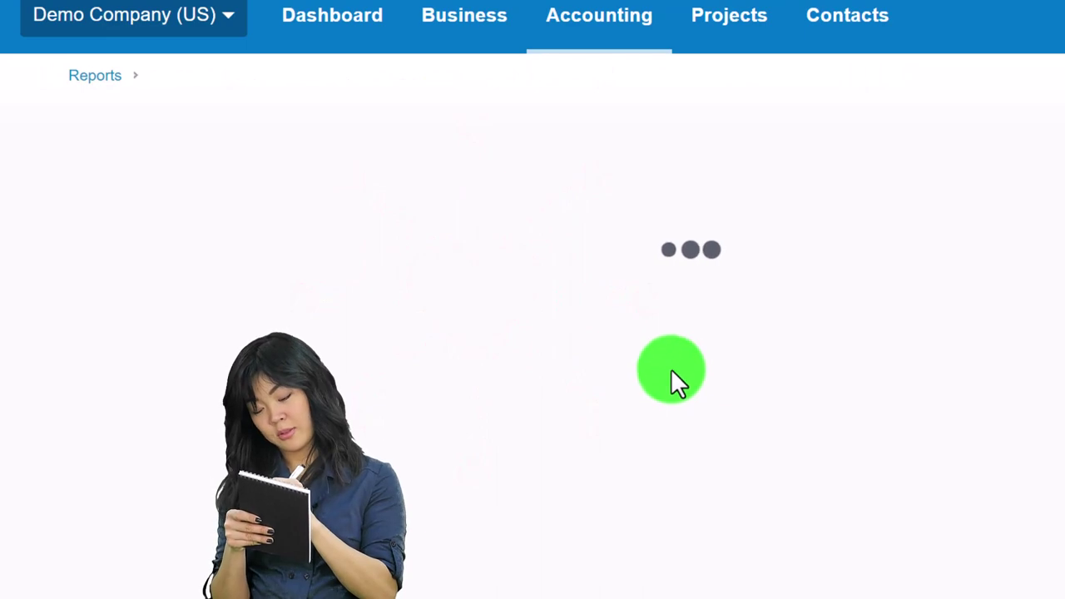
Change the report's title to Comparative Income Statement, removing the (Profit and Loss) wording
scroll(672, 341, down, 2)
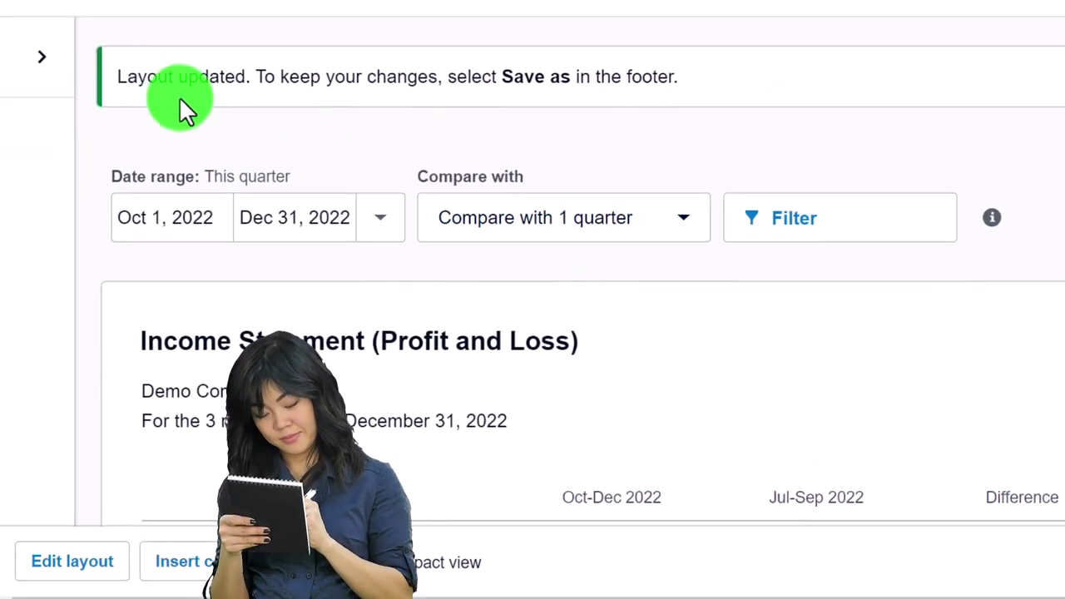
scroll(246, 316, down, 1)
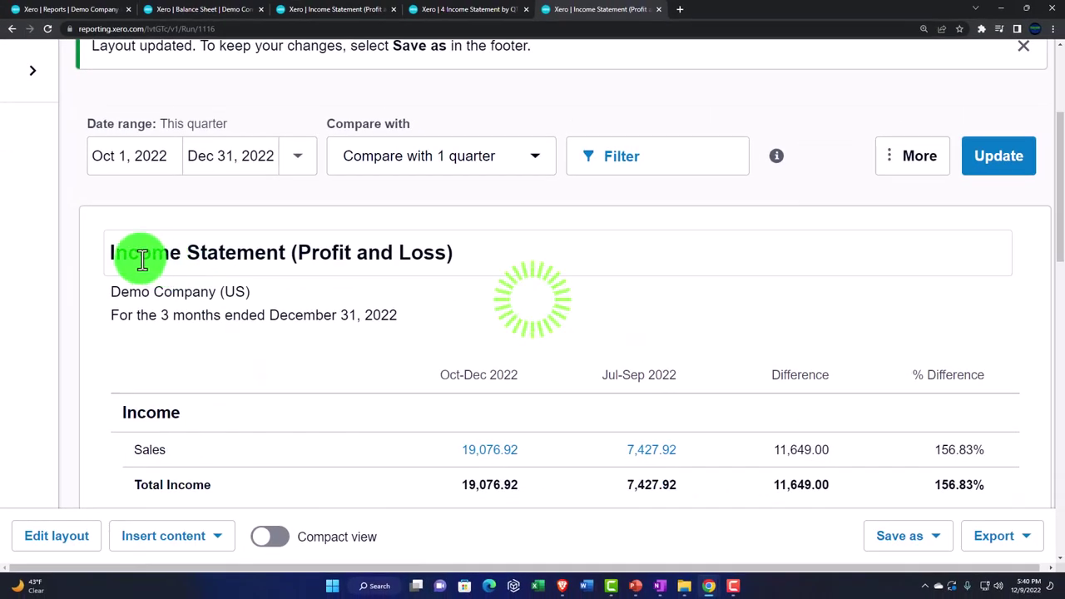
click(114, 254)
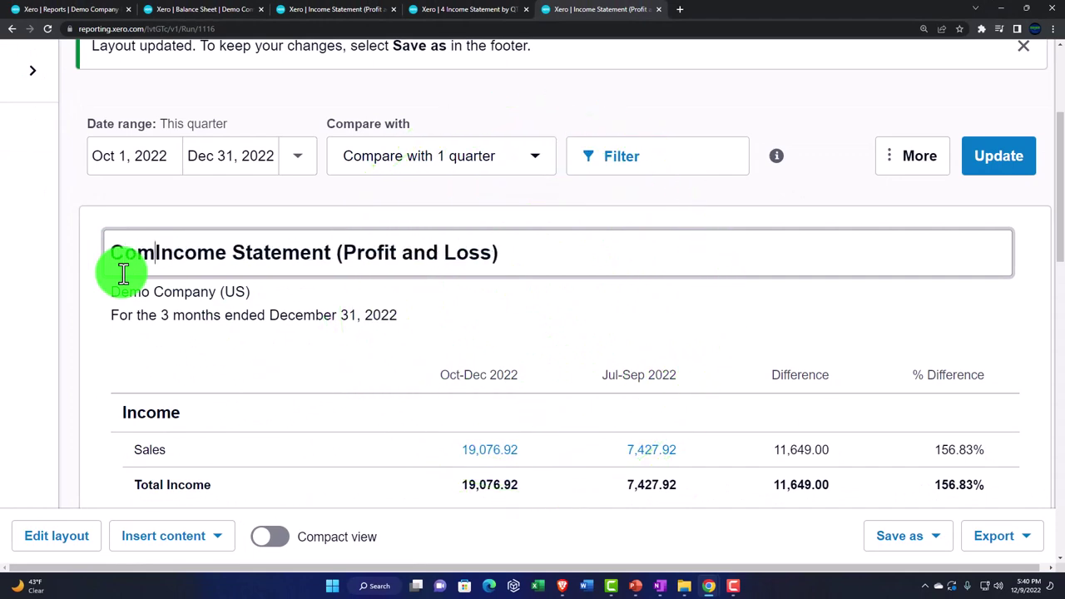
text(Comparative)
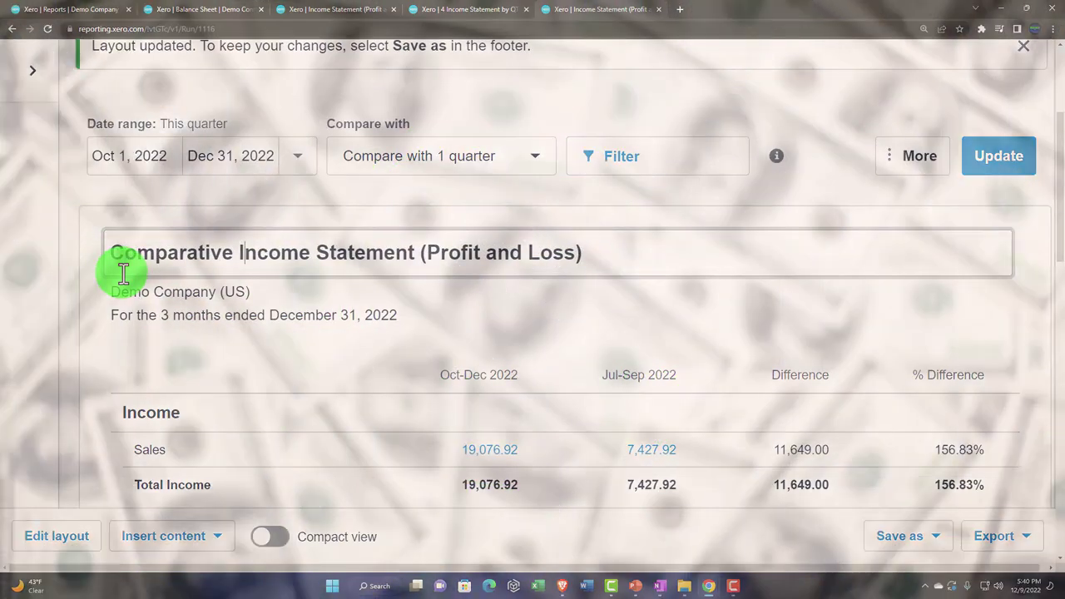
key(BackSpace)
key(BackSpace)
key(BackSpace)
key(BackSpace)
key(BackSpace)
key(BackSpace)
key(BackSpace)
key(BackSpace)
key(BackSpace)
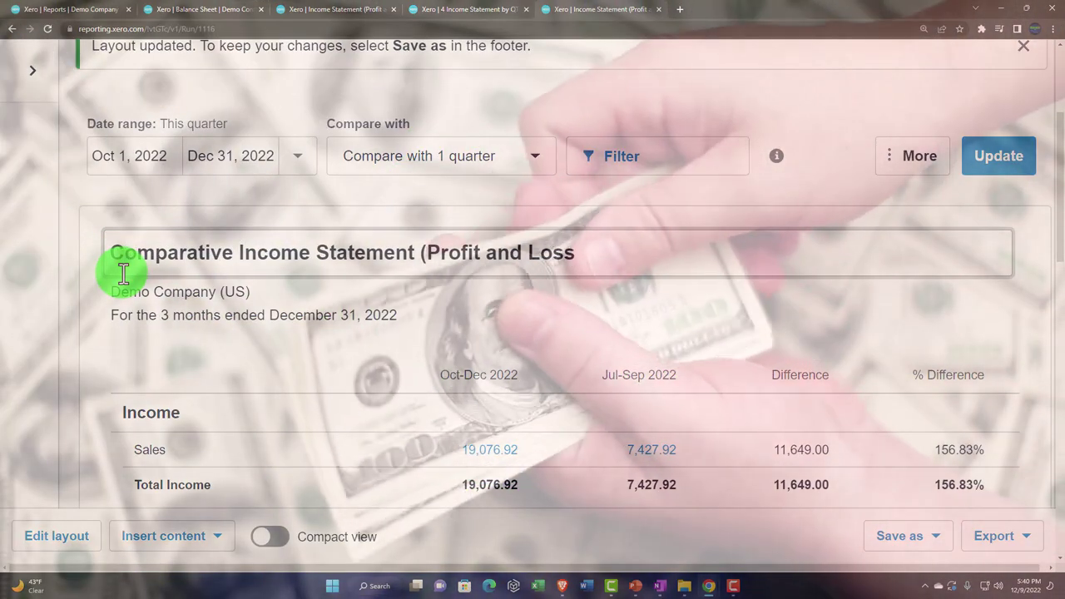
key(BackSpace)
key(BackSpace)
key(BackSpace)
key(BackSpace)
key(BackSpace)
key(BackSpace)
key(BackSpace)
key(BackSpace)
key(BackSpace)
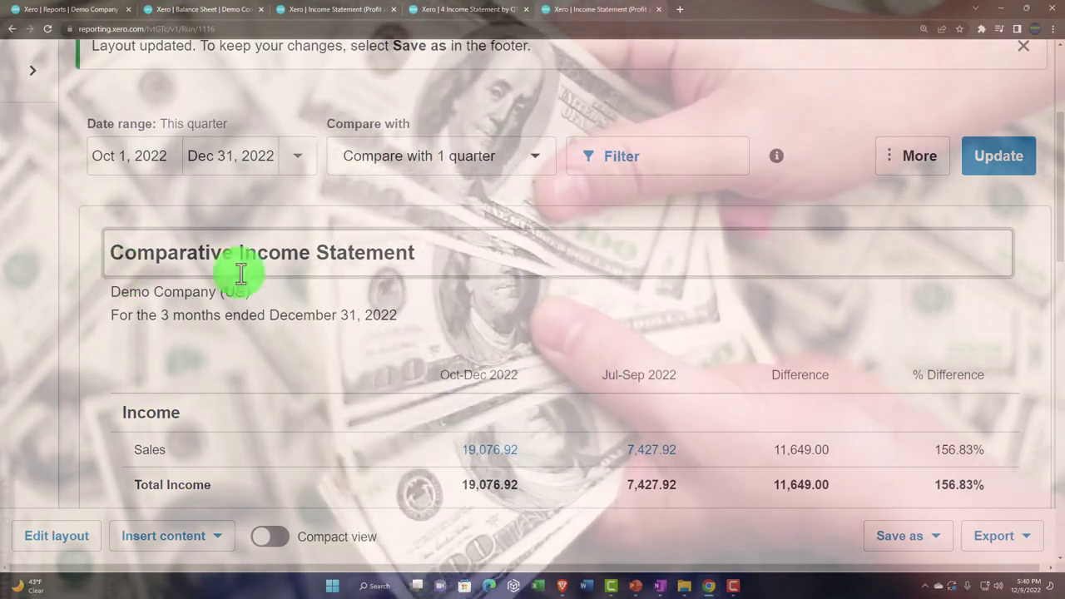
Turn off decimals for the comparative income statement and update the report
click(920, 158)
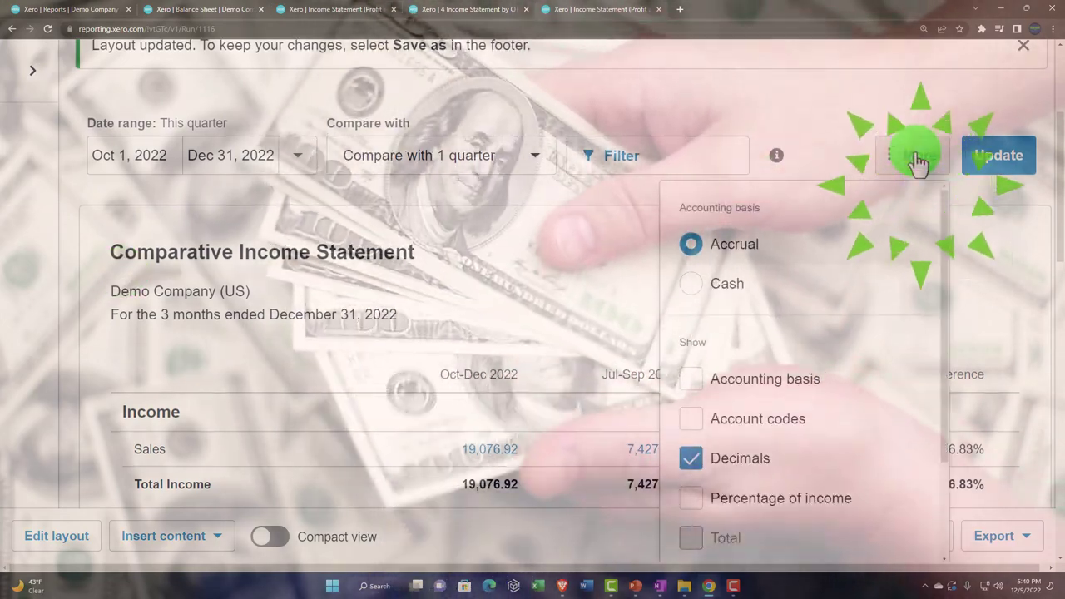
scroll(849, 383, down, 1)
click(713, 404)
scroll(716, 378, down, 1)
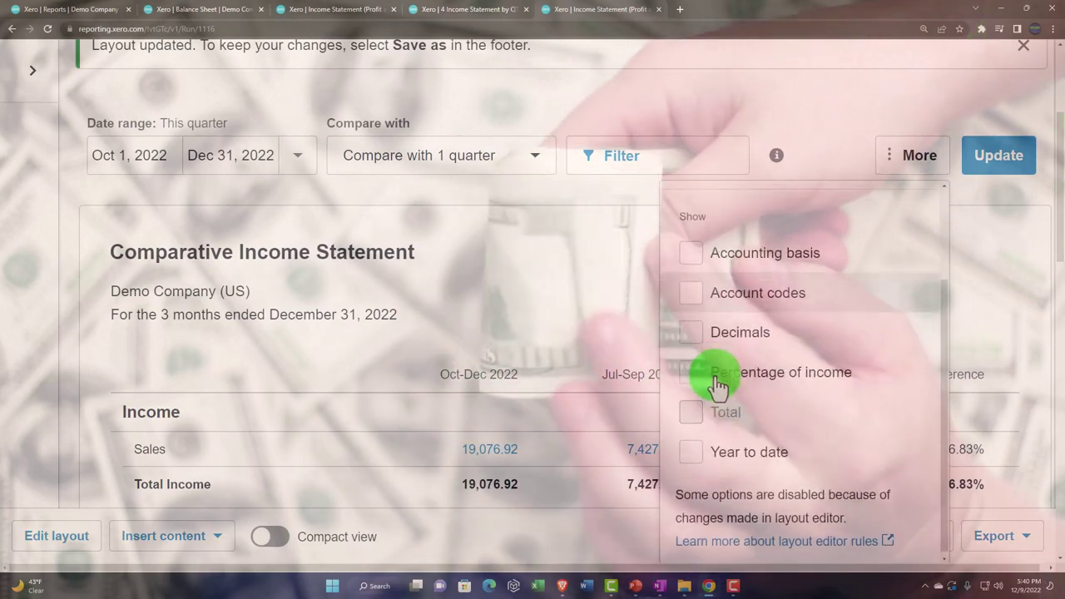
click(1007, 158)
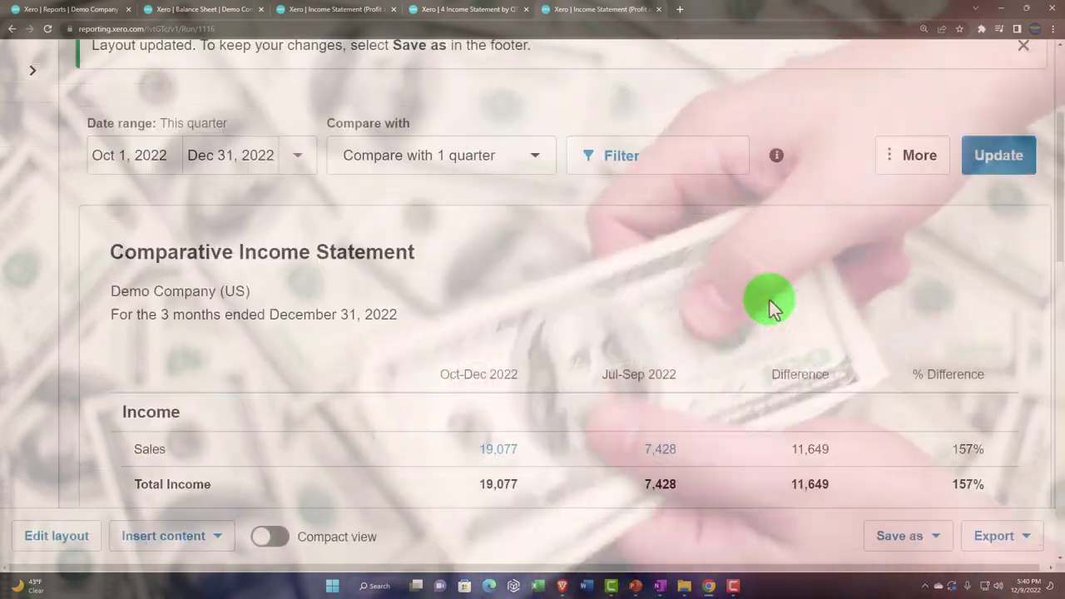
Save the report as a custom report named 5 Comparative Income Statement without making it the default
scroll(769, 299, down, 3)
scroll(758, 378, down, 4)
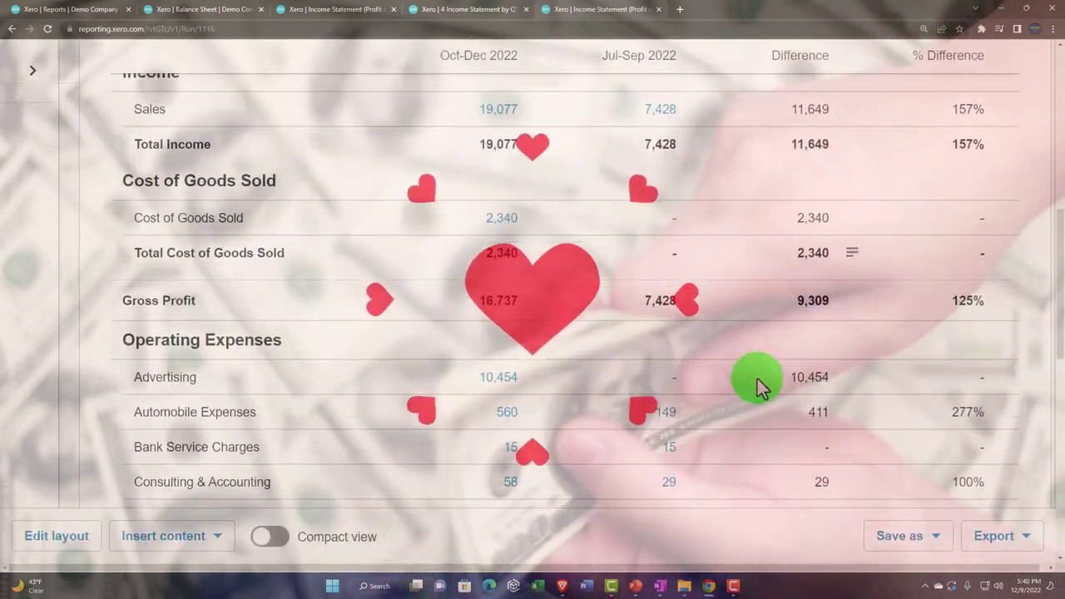
scroll(757, 379, down, 6)
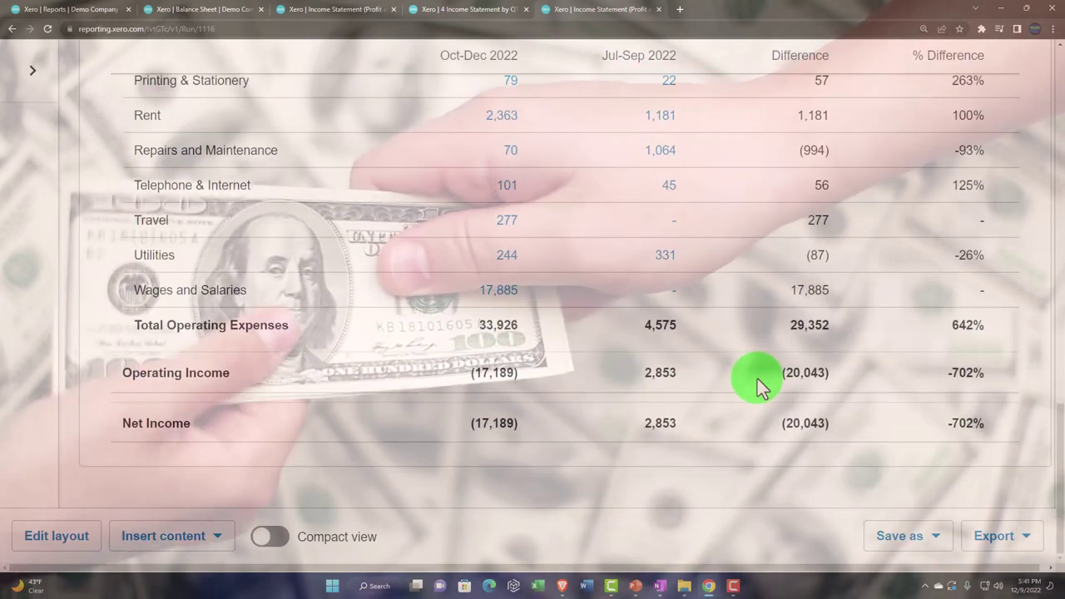
scroll(758, 378, up, 2)
scroll(758, 378, up, 10)
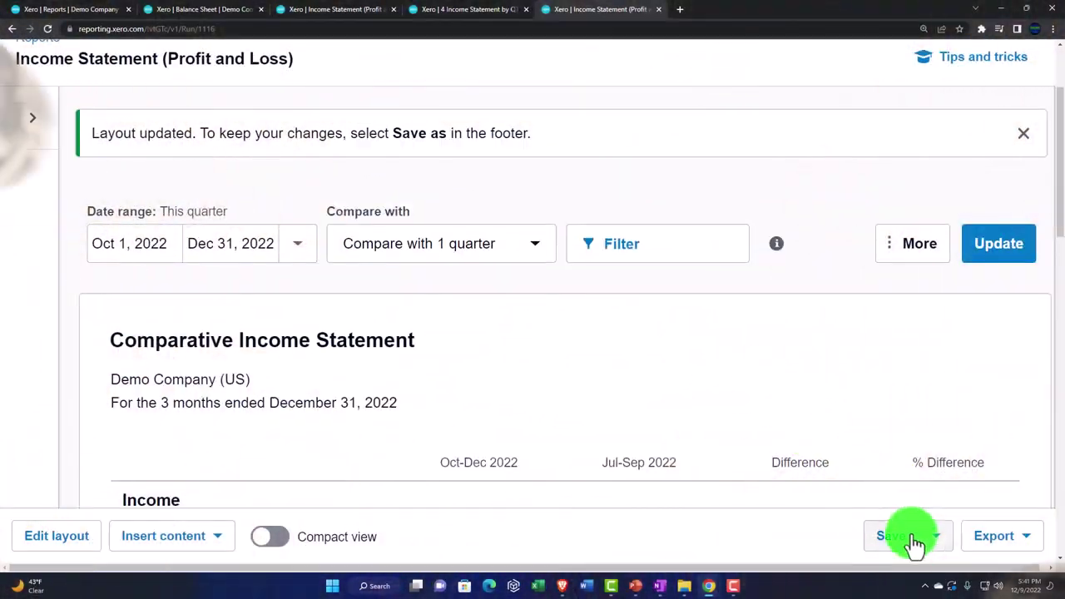
click(907, 536)
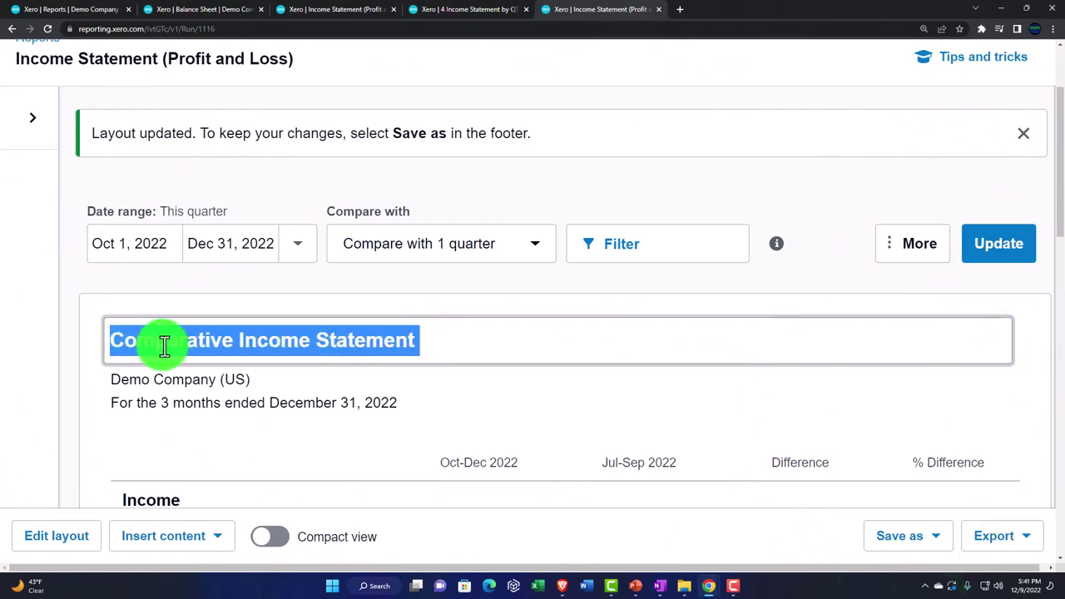
click(911, 540)
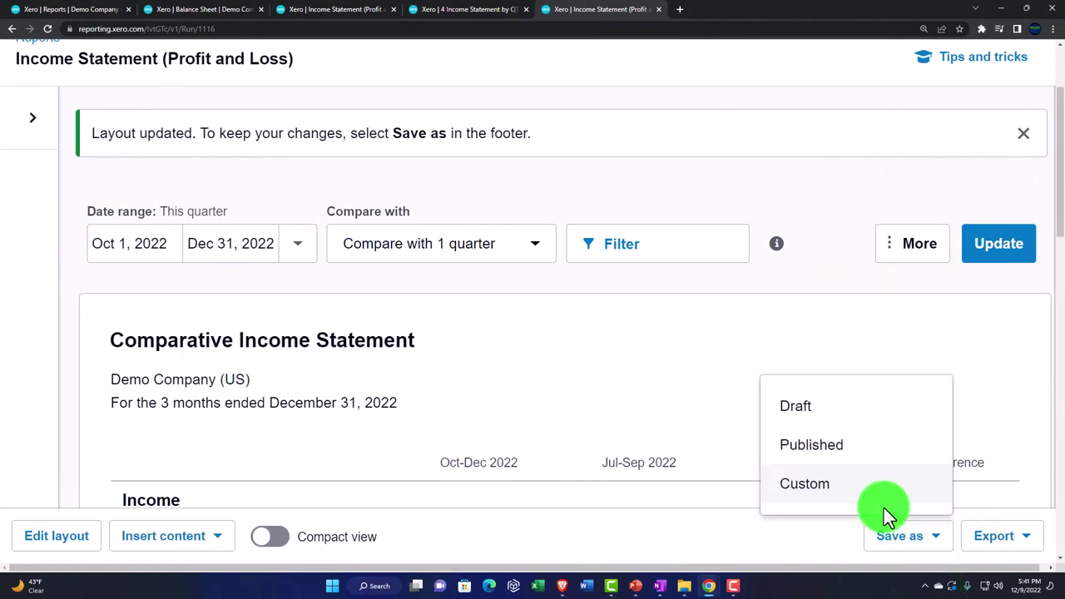
click(847, 492)
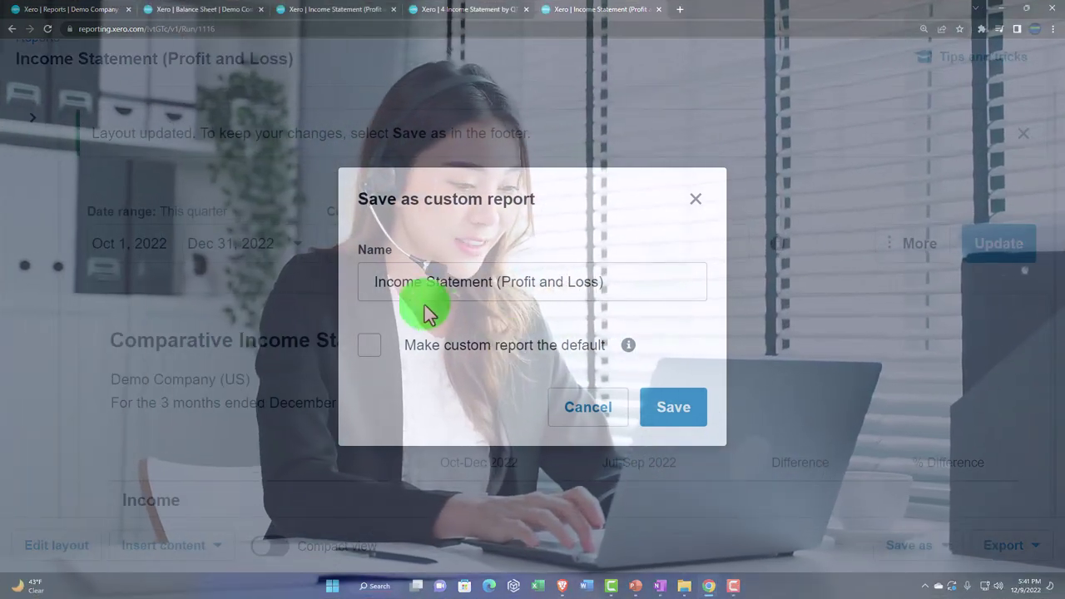
text(5 Comparative Income Statement)
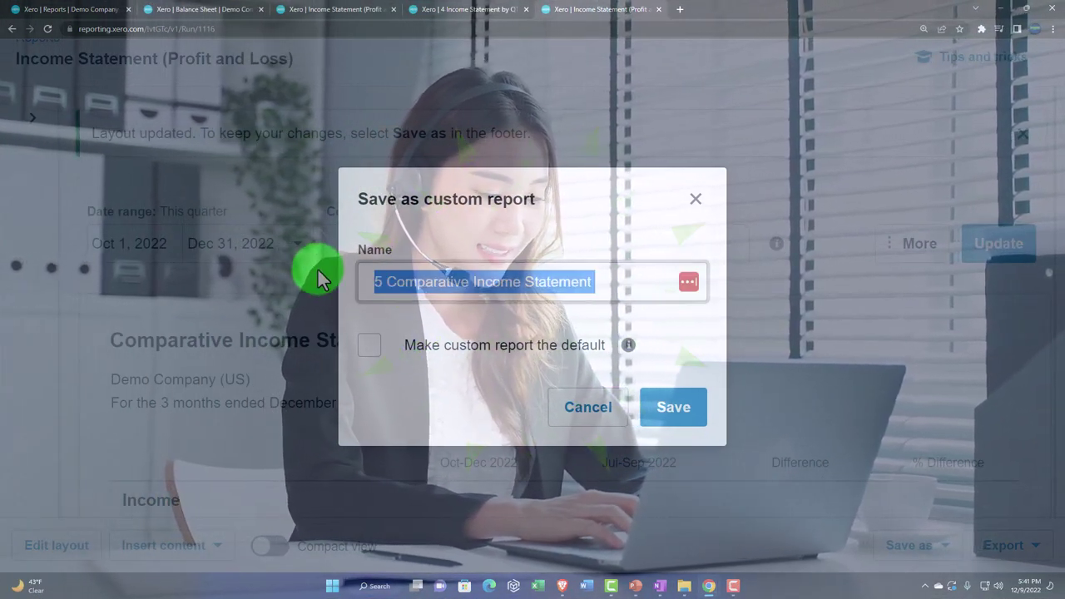
click(655, 405)
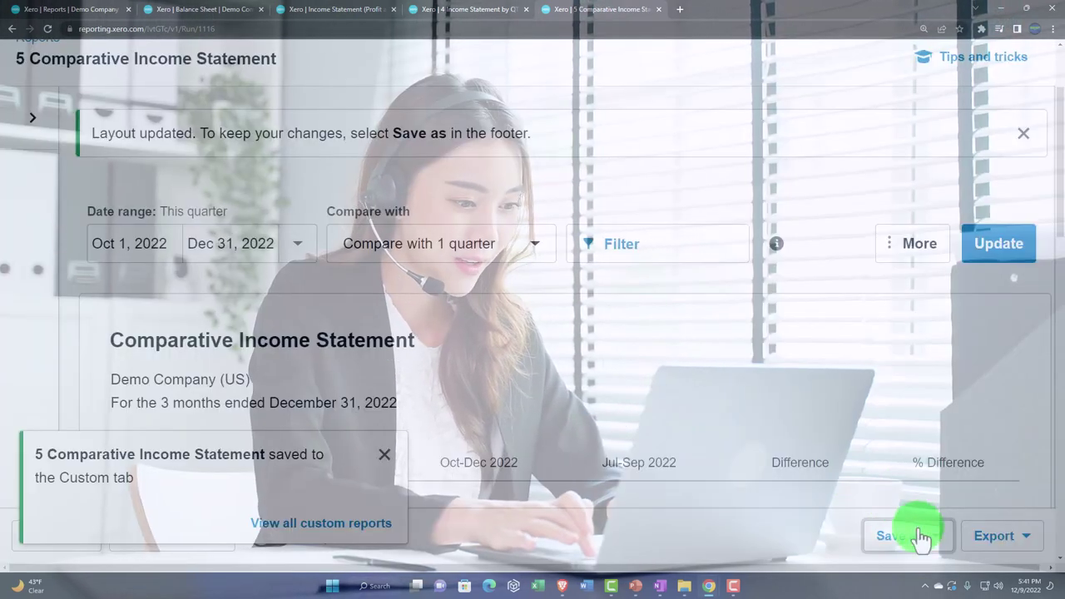
Export the comparative income statement as a PDF and switch to the Reports folder in File Explorer
click(922, 538)
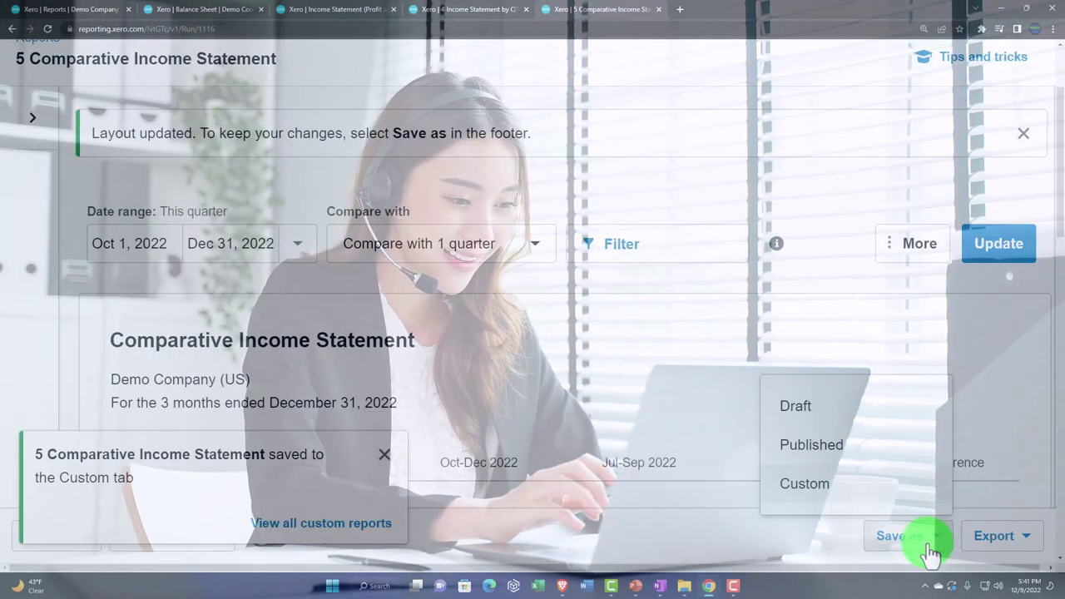
click(1004, 541)
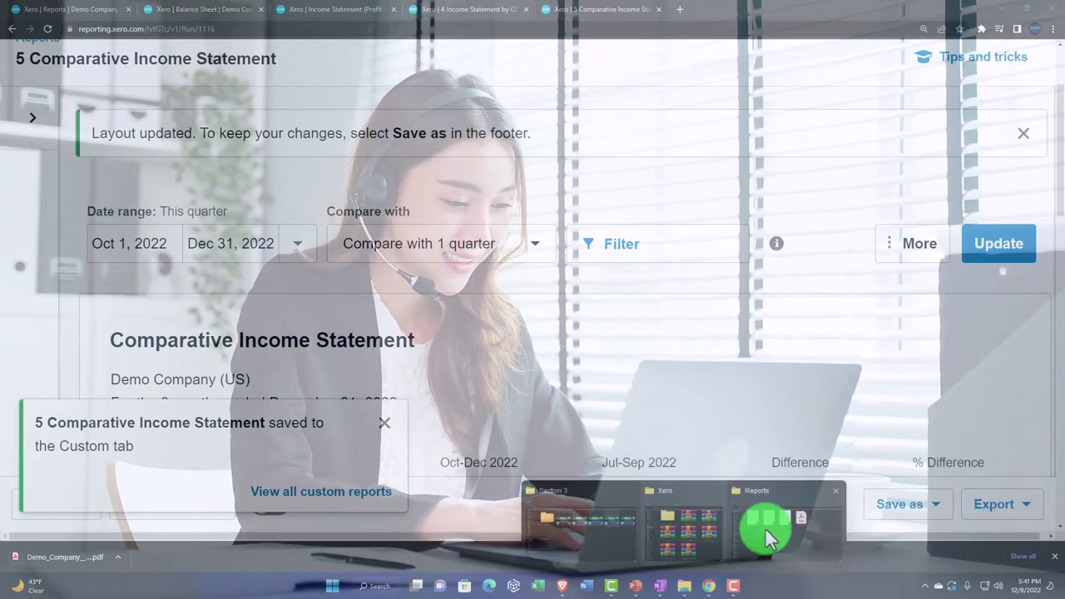
click(783, 529)
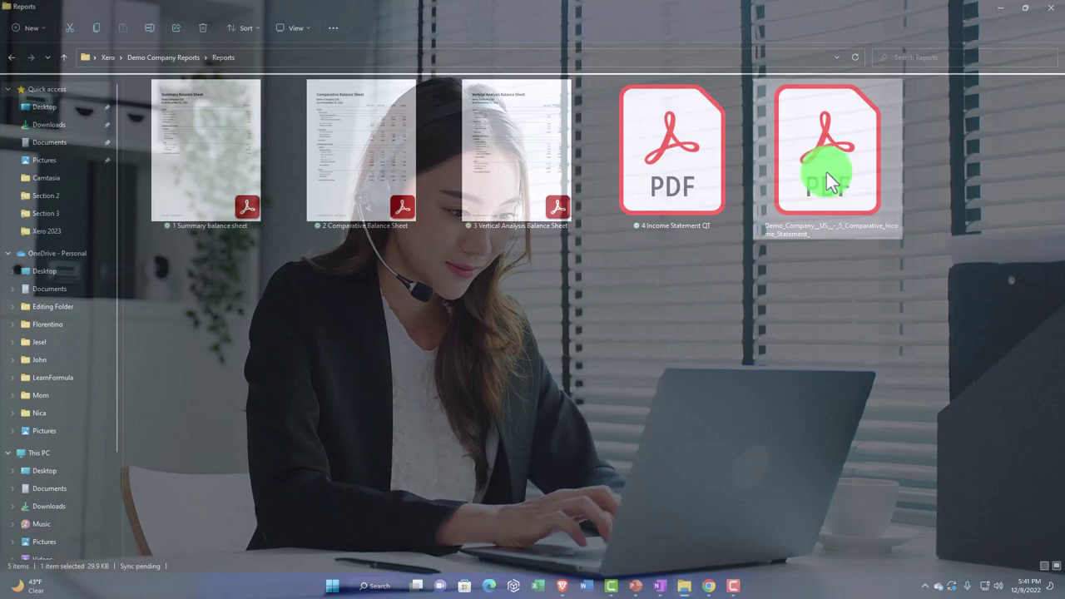
Rename the newly exported PDF as 5 Comparative Income Statement and return to the browser
right_click(826, 172)
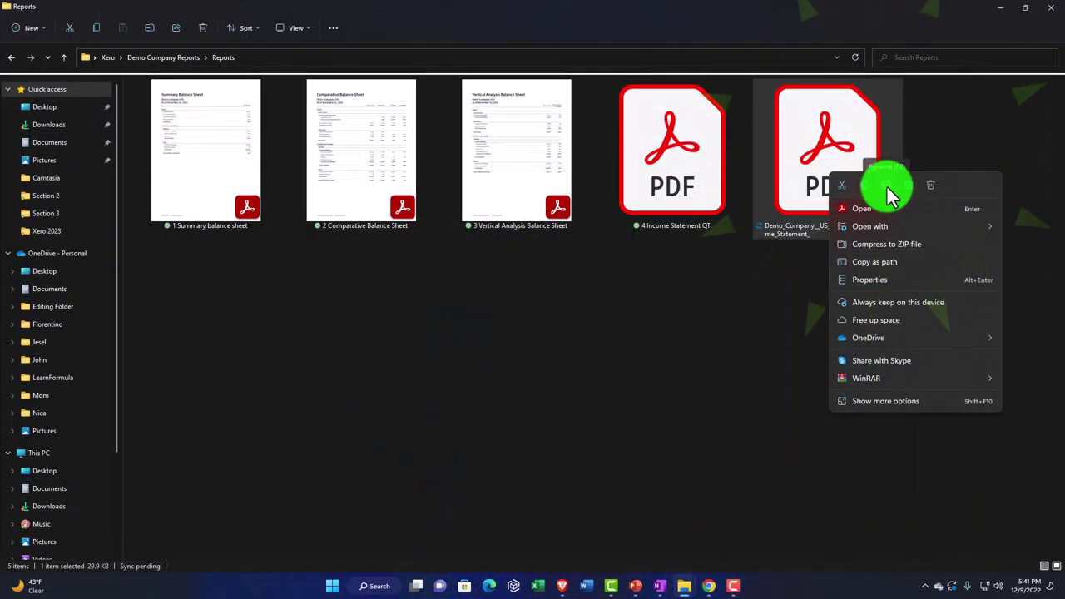
click(888, 185)
text(5 Comparative Income Statement)
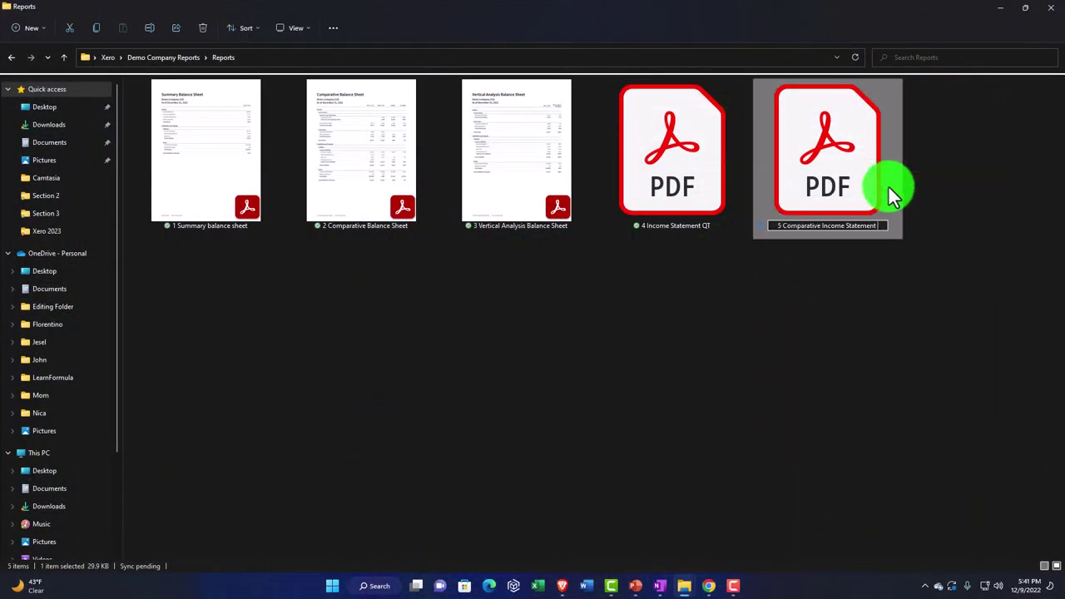
click(762, 294)
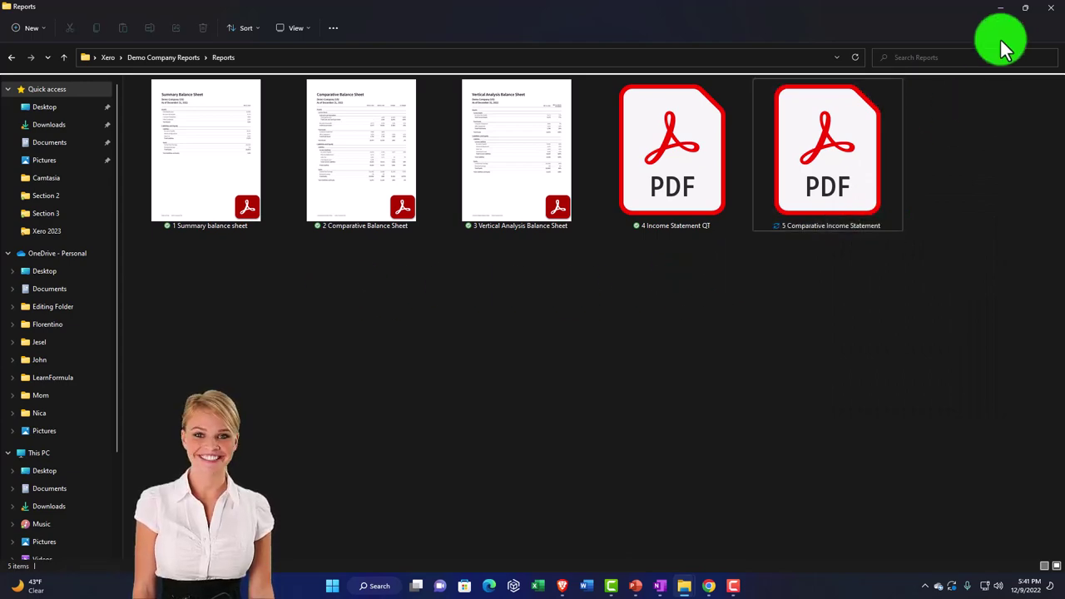
click(1003, 10)
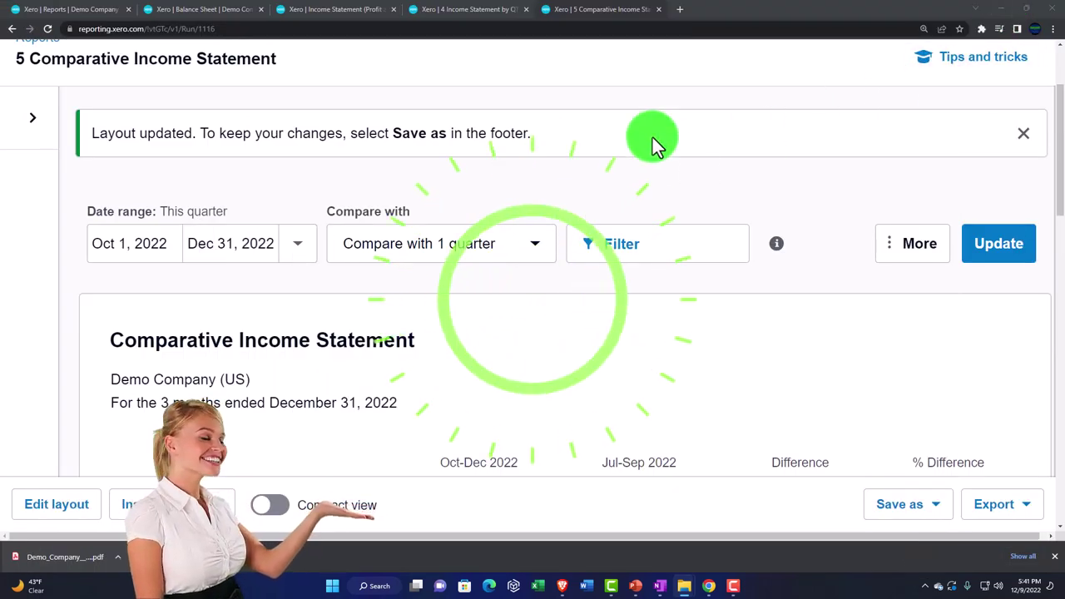
Duplicate the original Income Statement (Profit and Loss) browser tab and place the copy after the report 5 tab
click(339, 12)
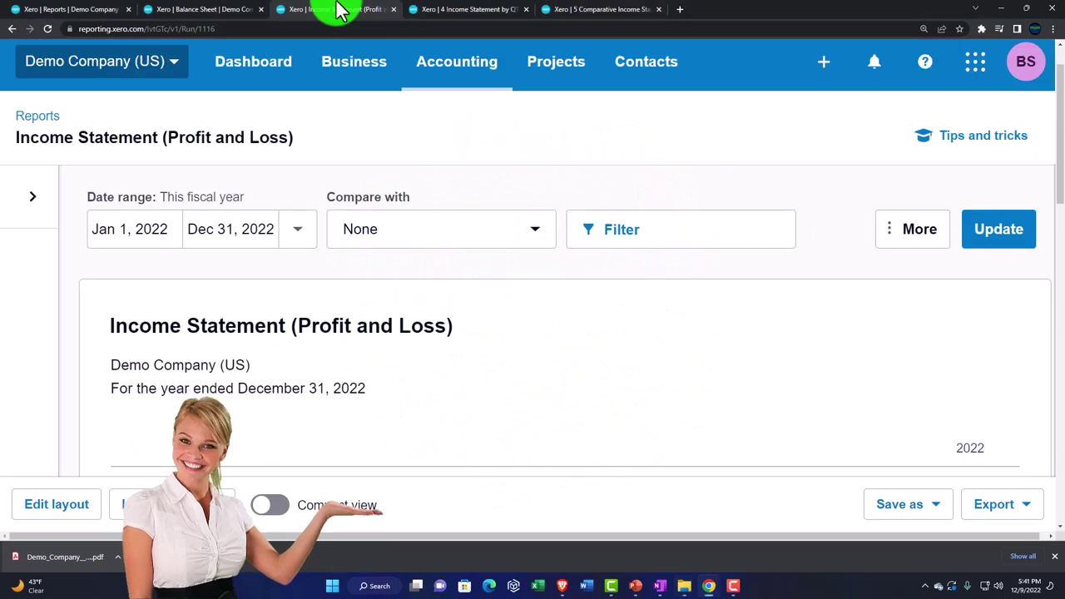
right_click(341, 11)
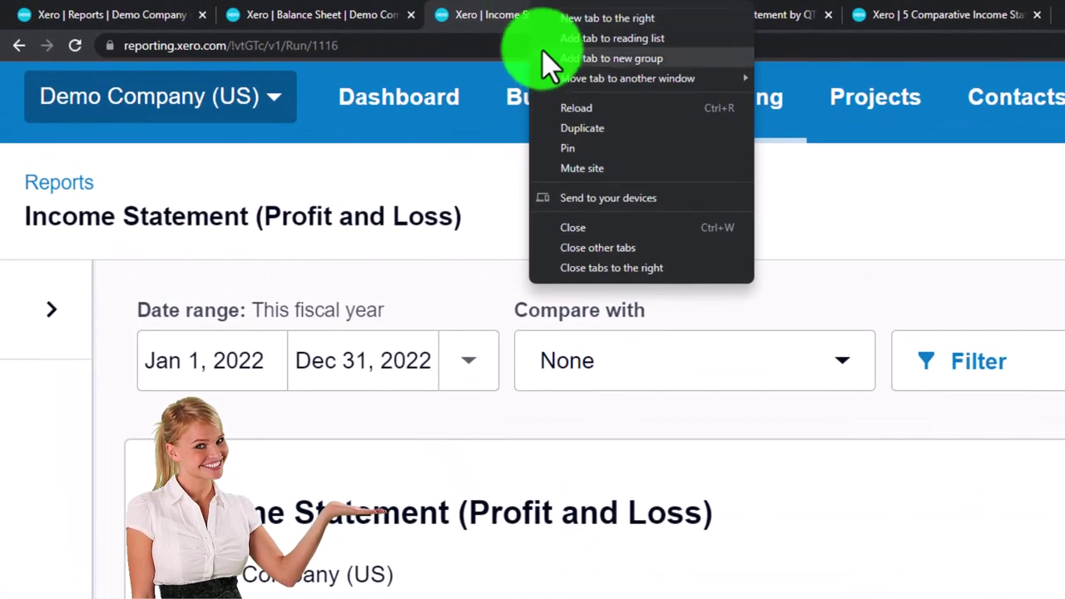
click(581, 128)
drag(668, 16, 1064, 21)
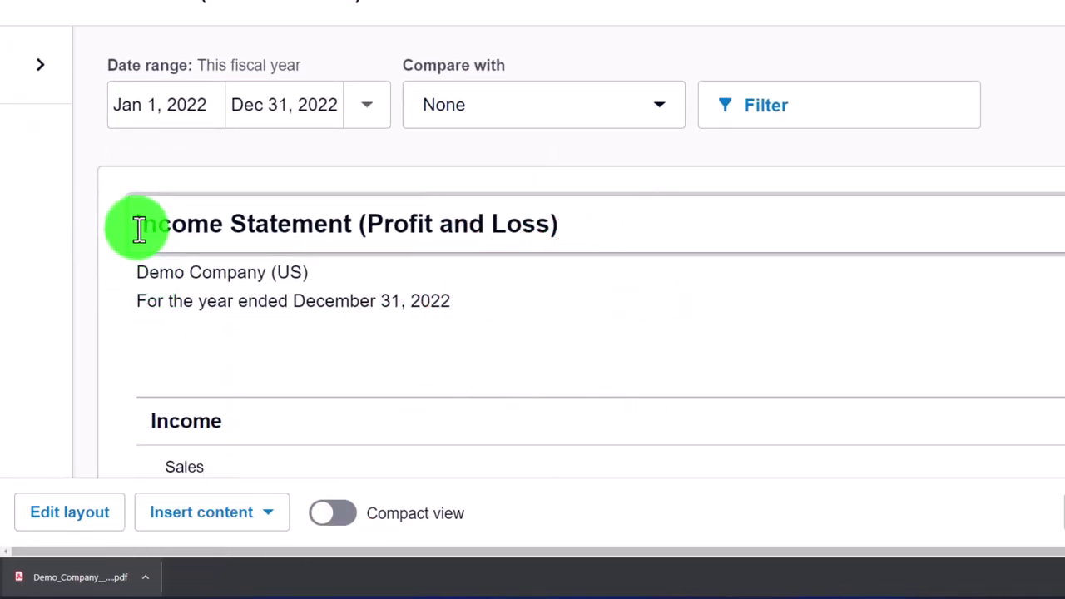
Retitle the duplicated report as Vertical Analysis Income Statement, removing the (Profit and Loss) wording
text(rtical Ana)
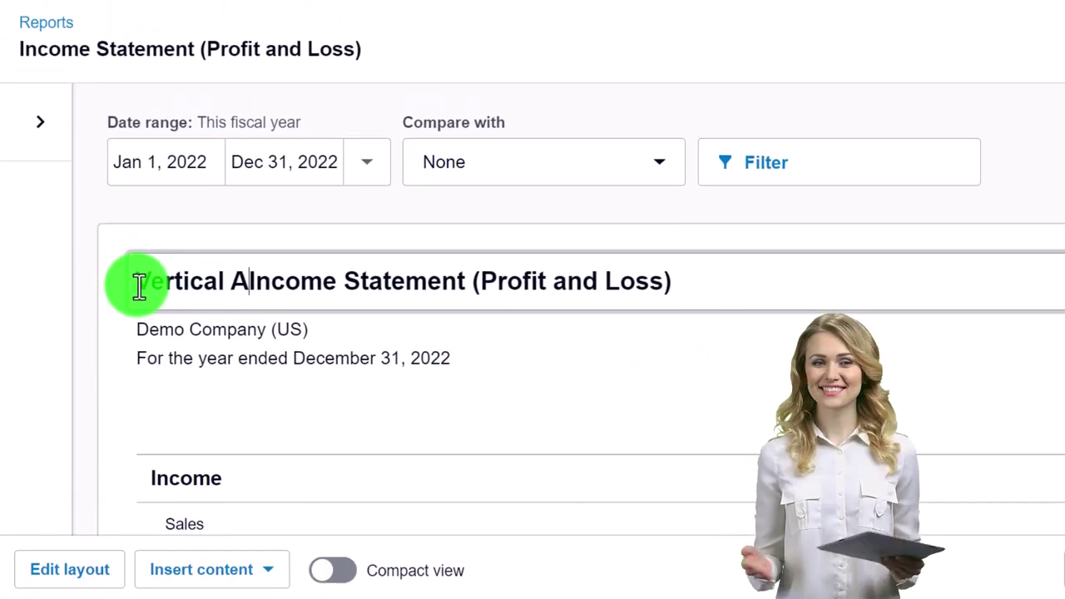
text(lysis)
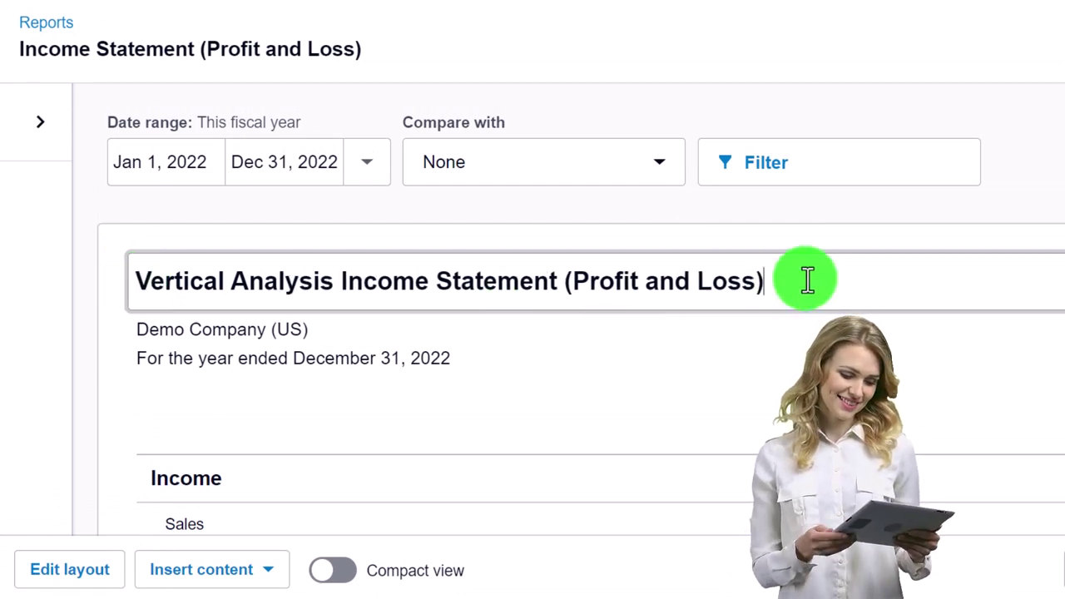
key(BackSpace)
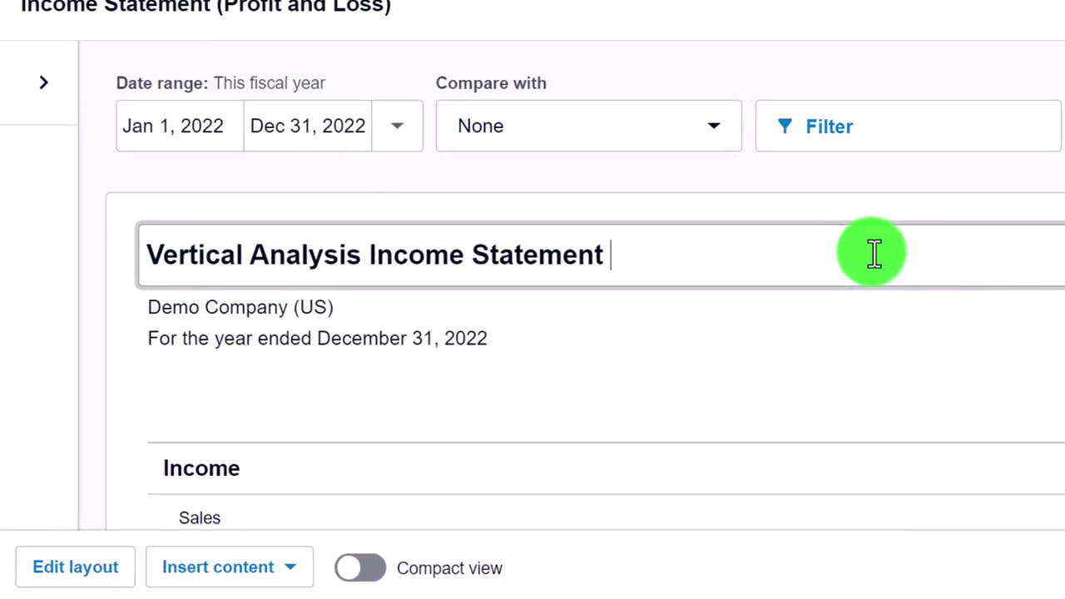
scroll(786, 322, down, 3)
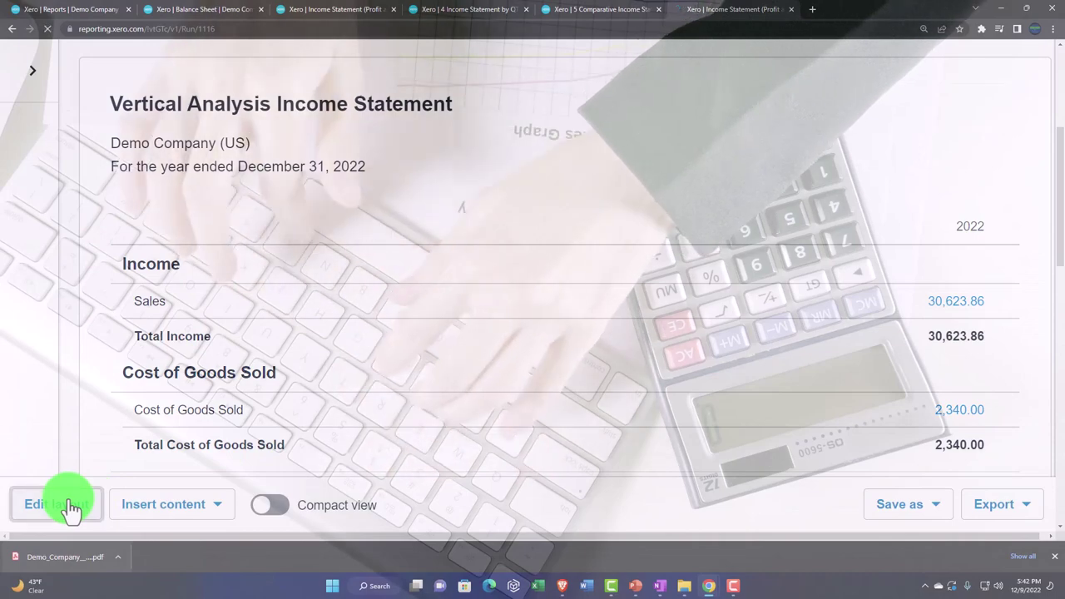
Open the report's layout for editing, discard the unsaved changes found, and add a Percentage column
click(70, 508)
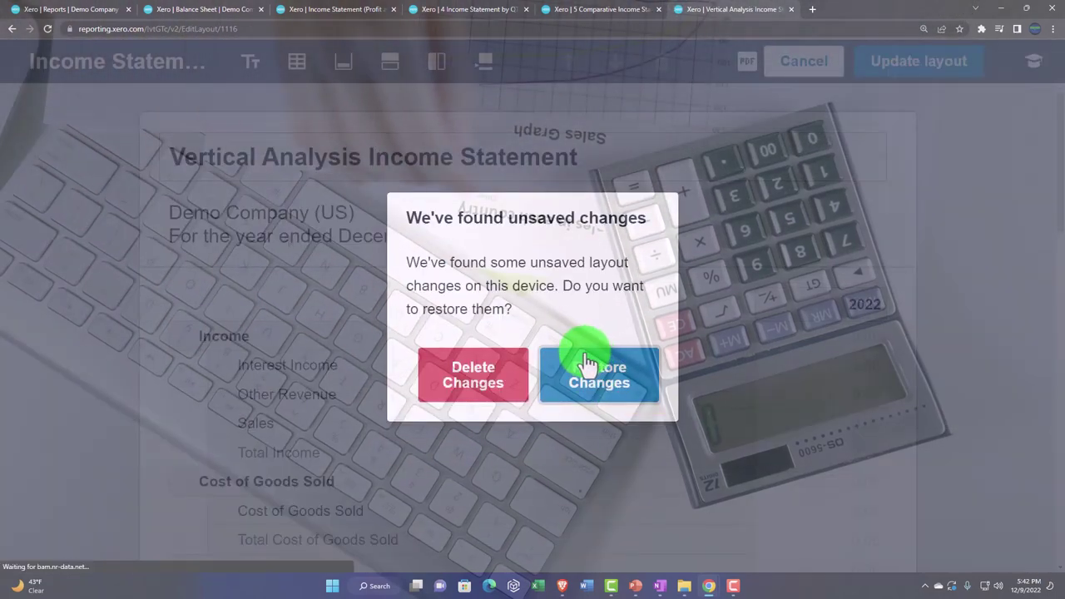
click(469, 381)
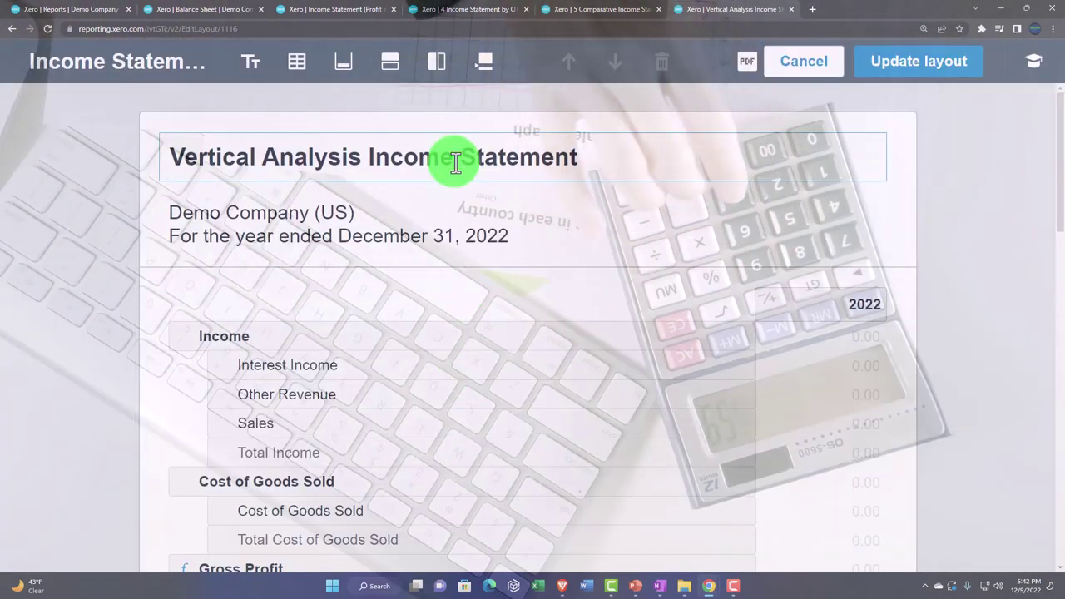
click(439, 68)
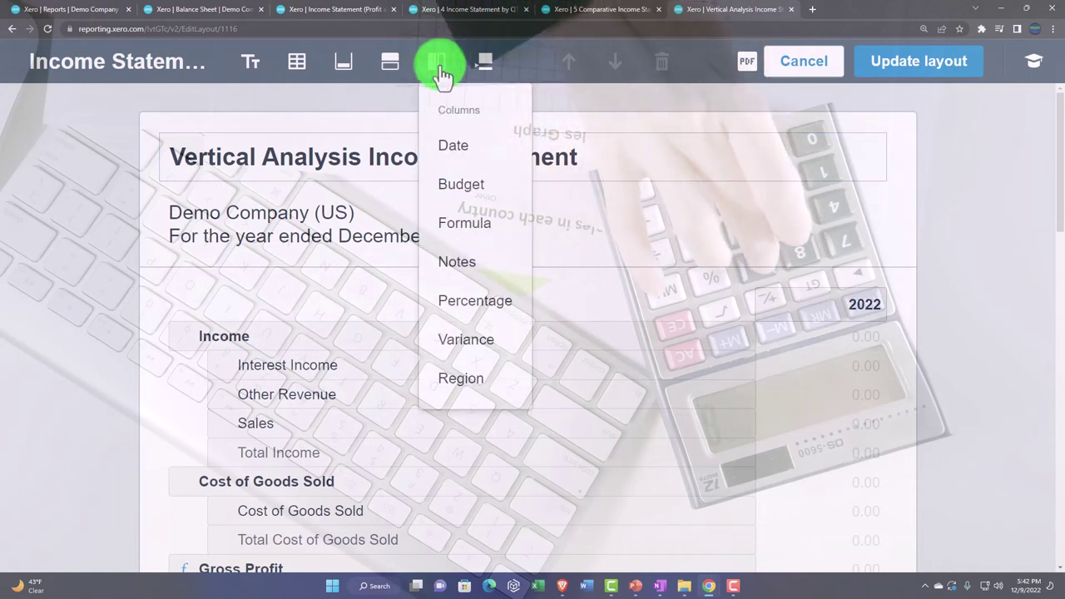
click(481, 299)
click(809, 316)
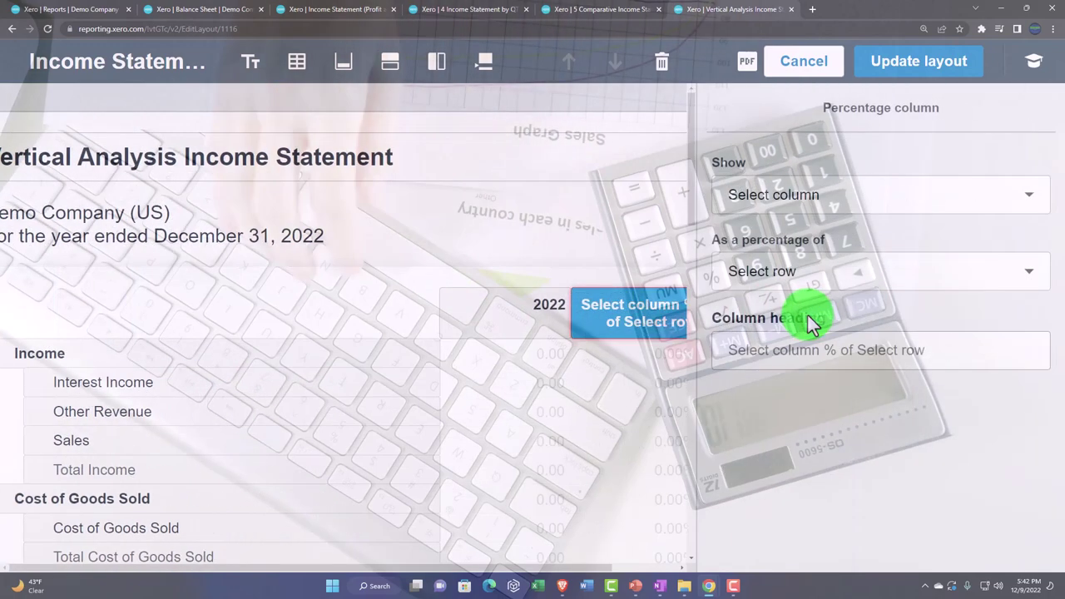
Configure the percentage column to show 2022 as a percentage of Income and update the layout
click(832, 200)
click(792, 243)
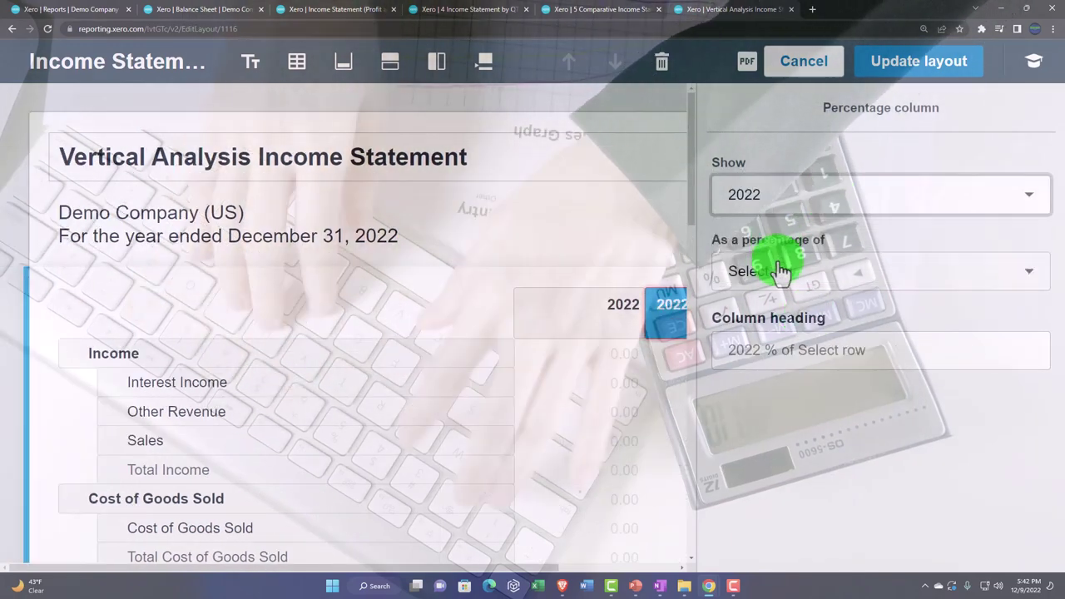
click(844, 278)
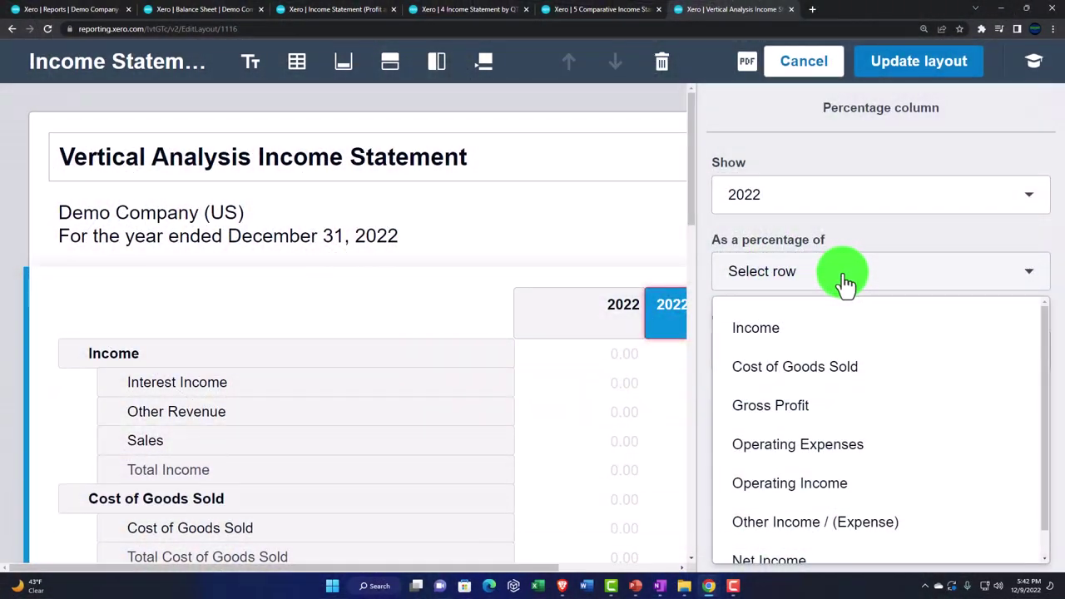
click(836, 333)
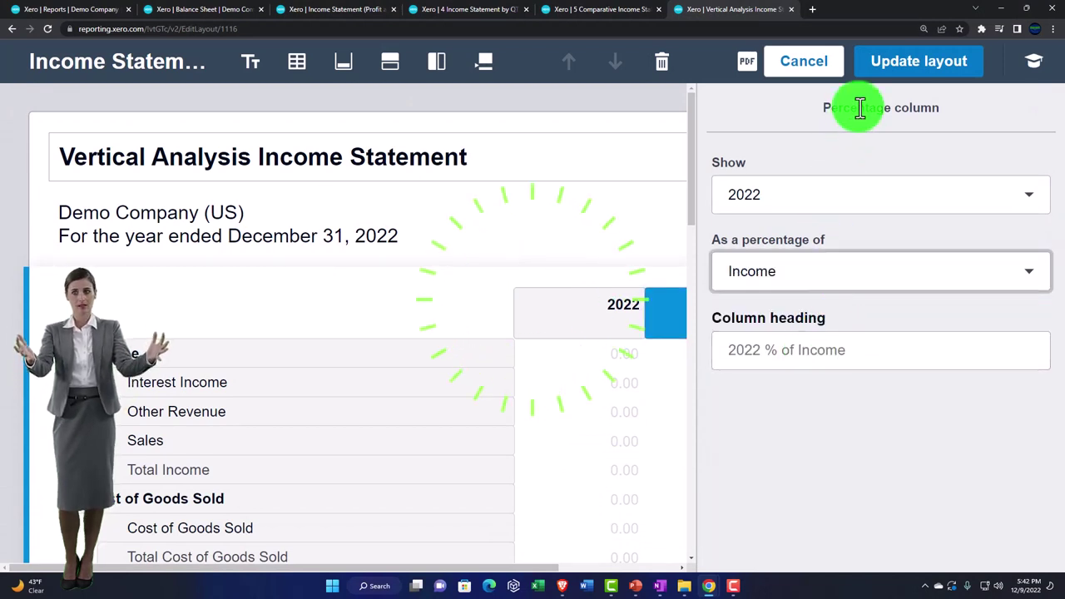
click(891, 65)
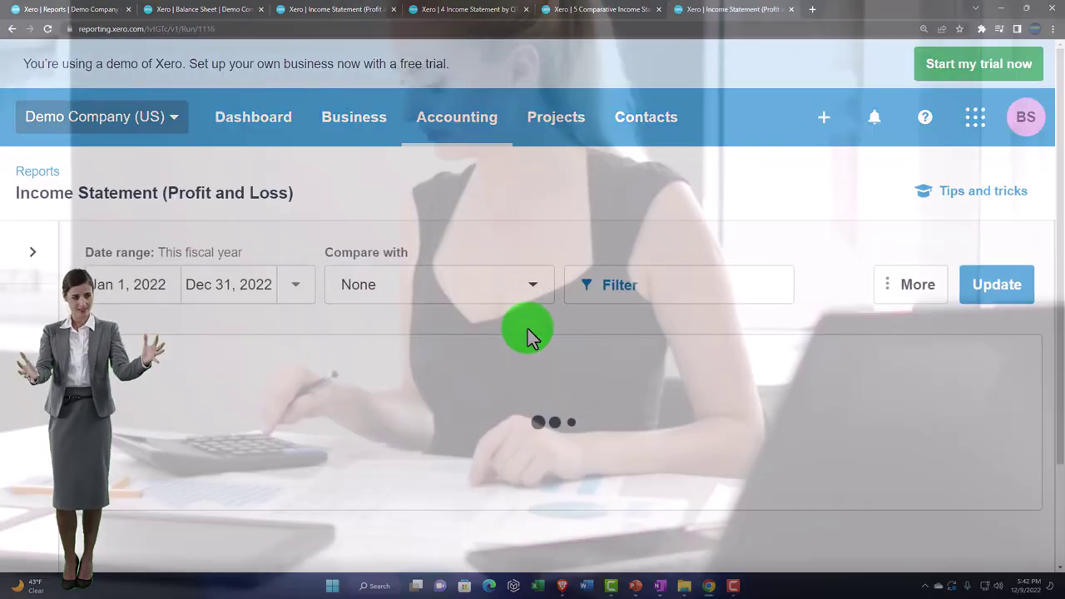
Turn off decimals for the vertical analysis income statement and update the report
scroll(533, 335, down, 1)
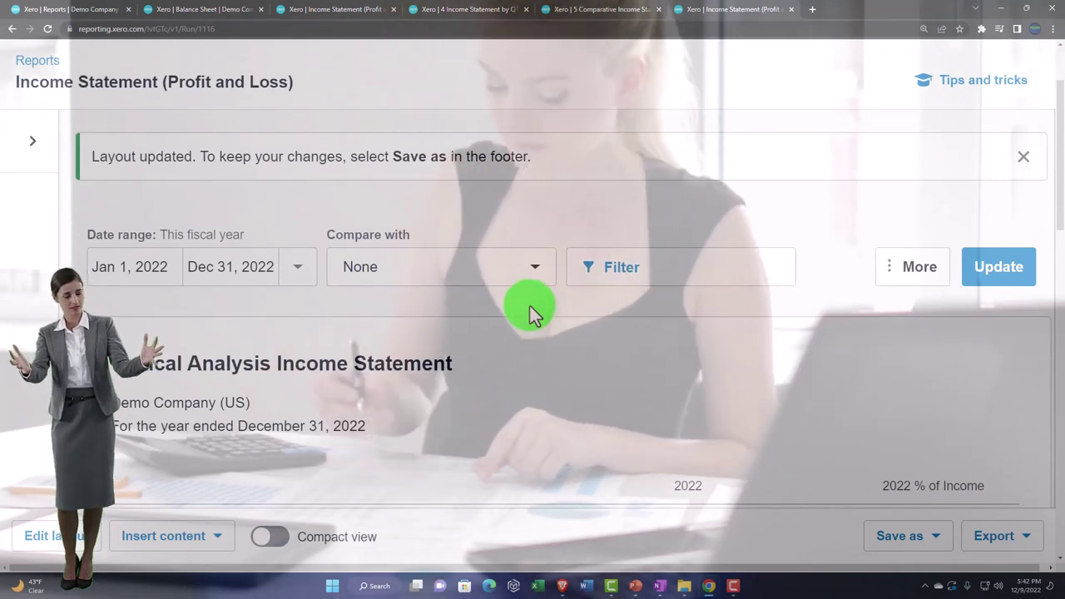
scroll(530, 306, down, 1)
click(897, 225)
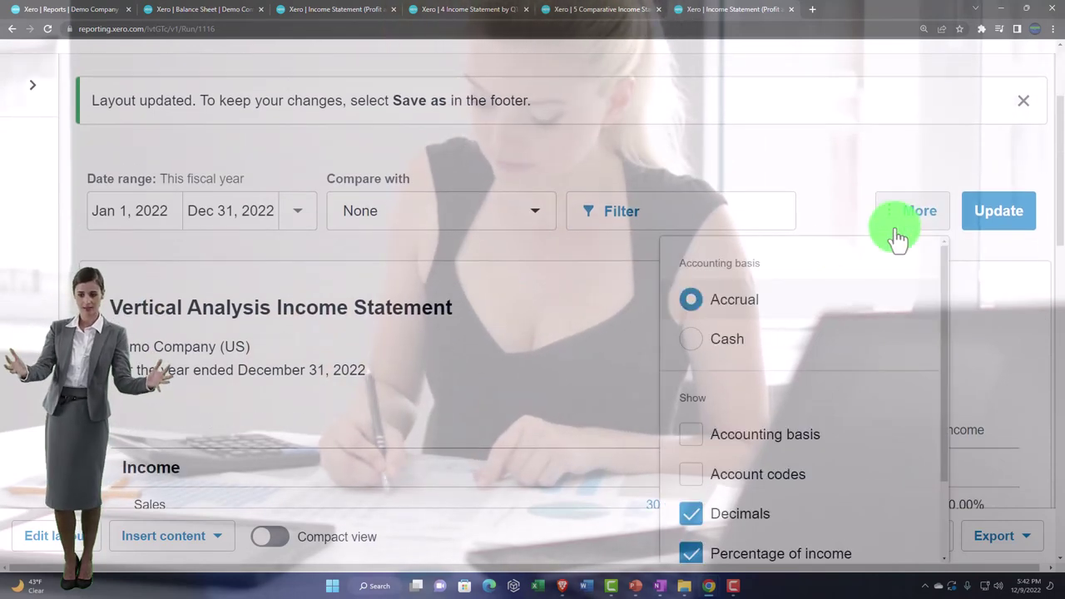
scroll(854, 366, down, 1)
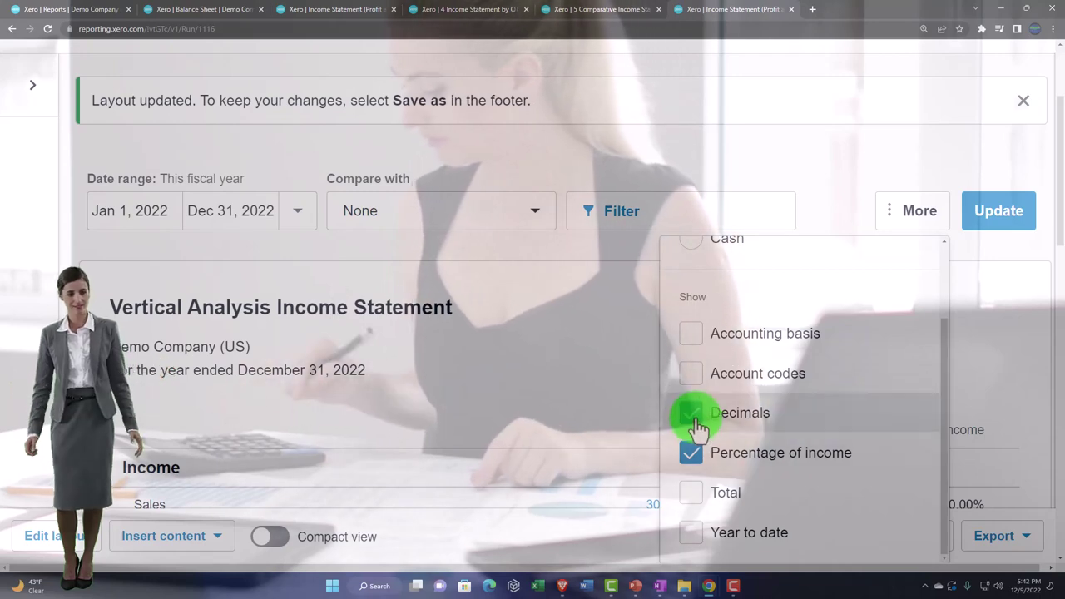
click(997, 221)
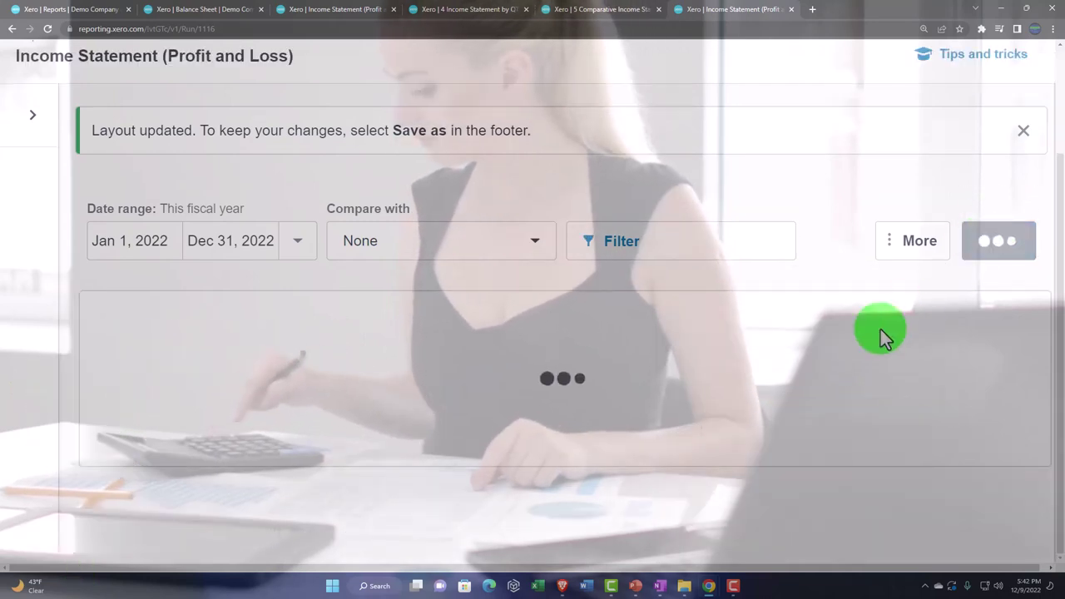
scroll(774, 341, down, 1)
scroll(774, 339, up, 1)
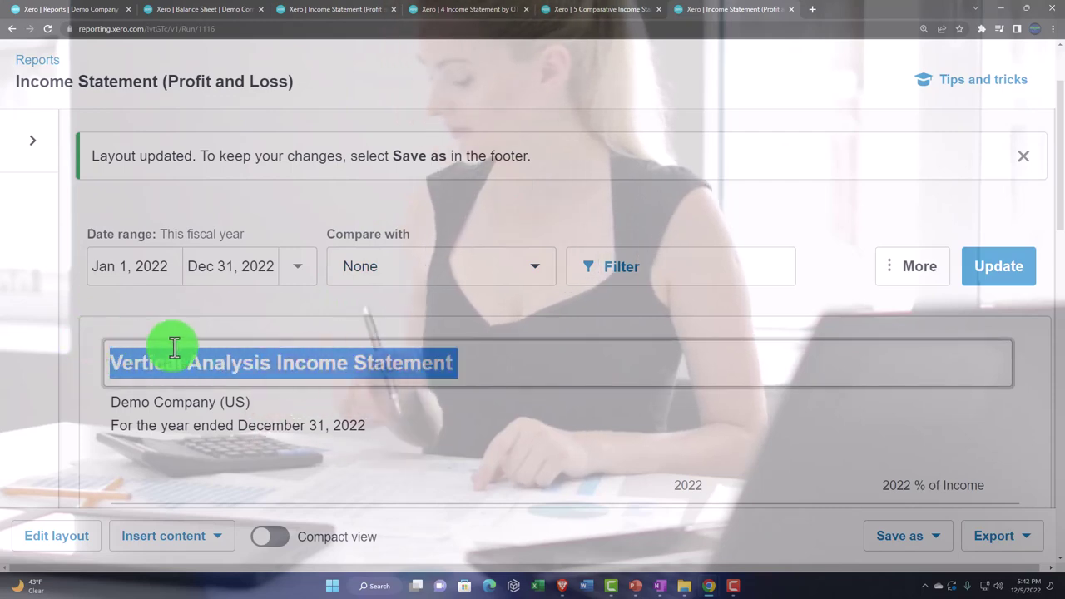
Save the report as a custom report named 6 Vertical Analysis Income Statement without making it the default, copying the name for reuse
click(488, 440)
scroll(560, 421, down, 1)
scroll(560, 420, down, 8)
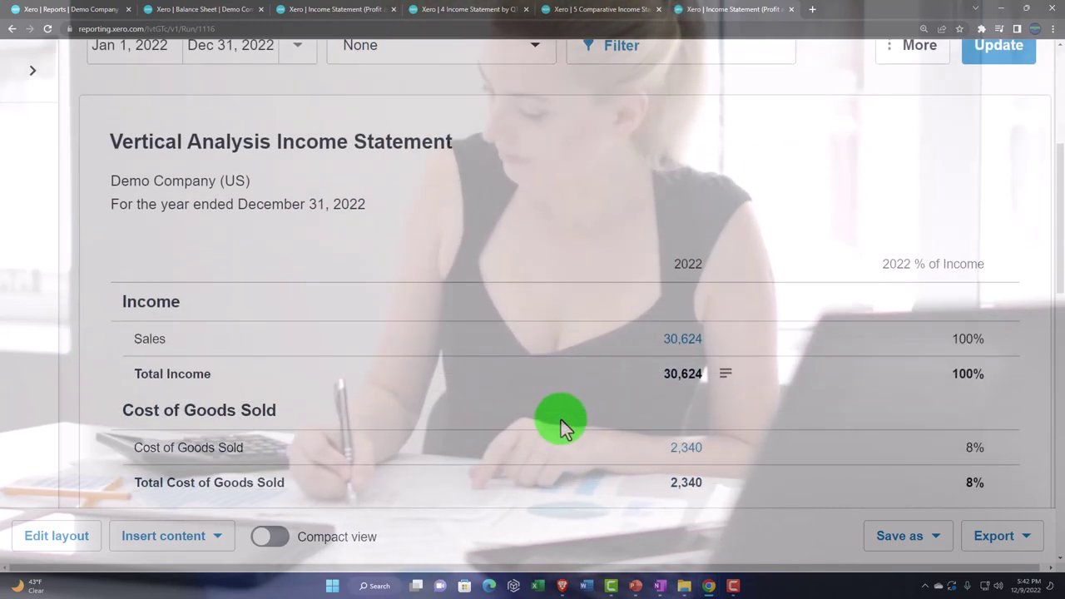
scroll(563, 418, down, 5)
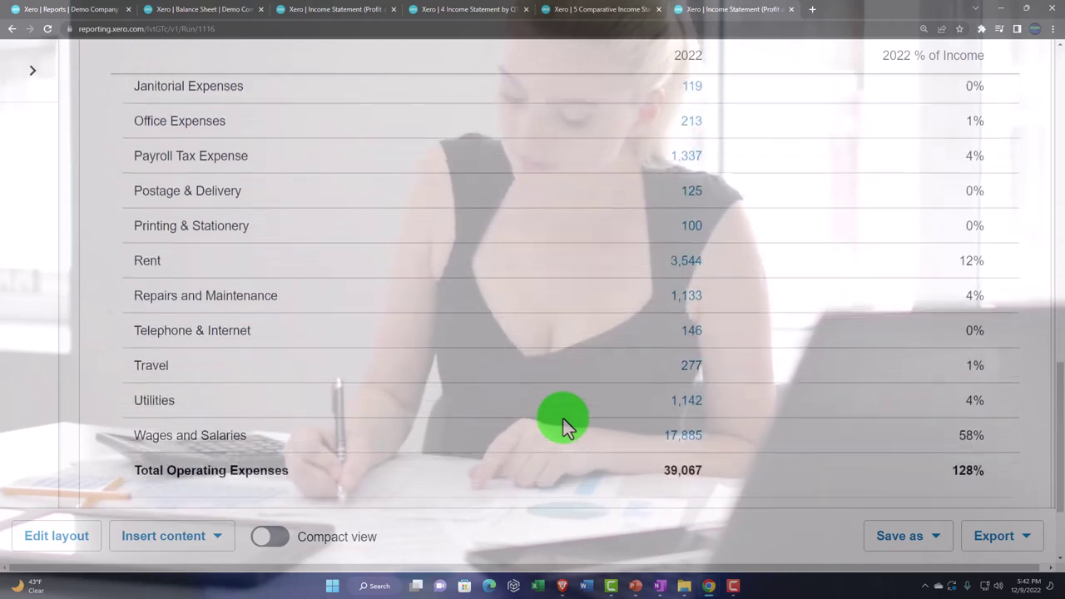
click(939, 539)
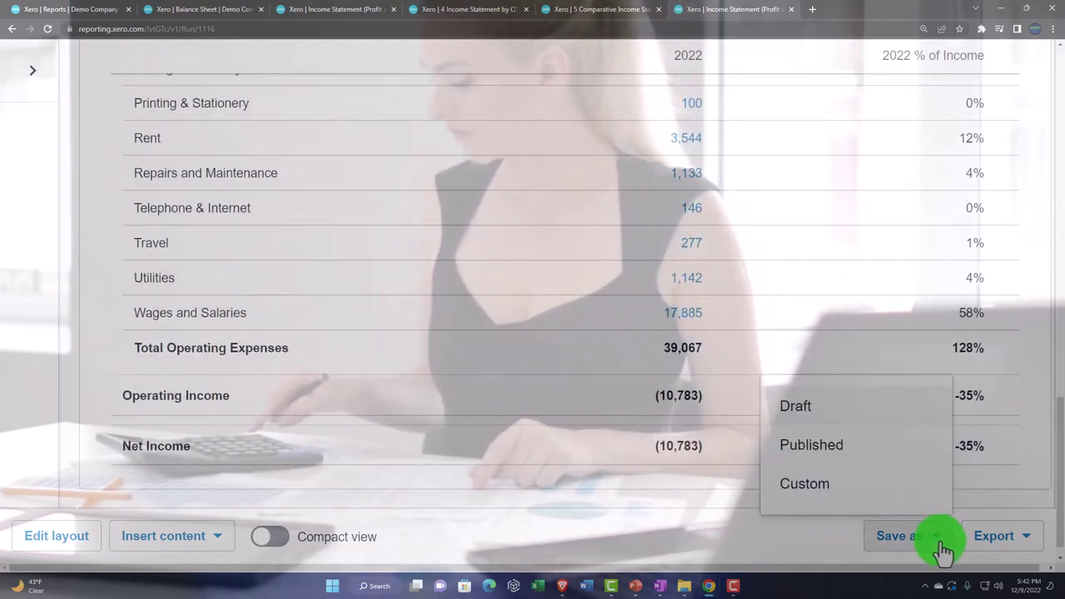
click(805, 484)
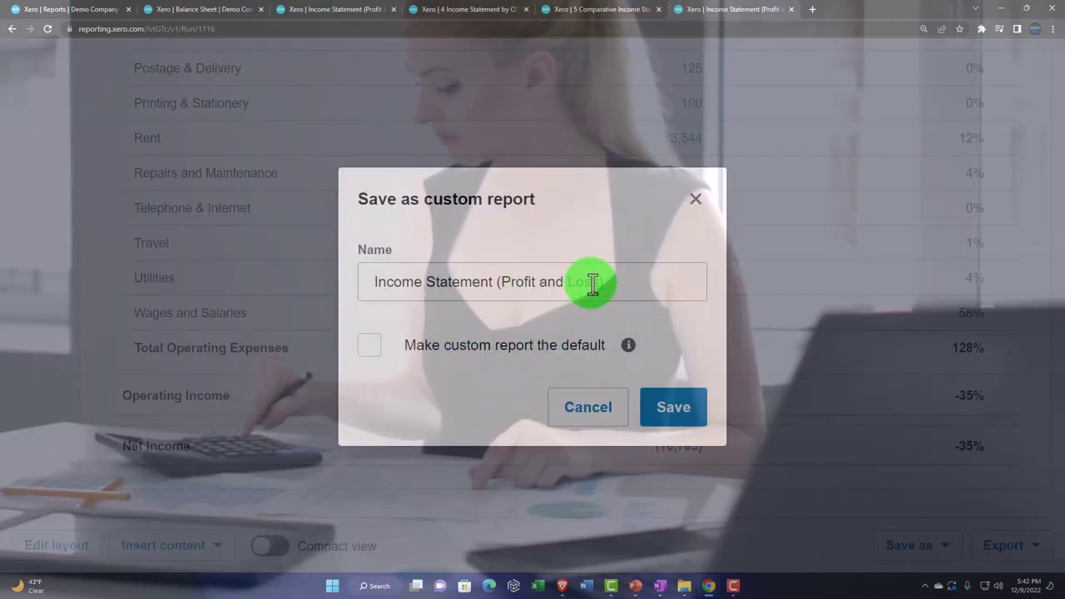
text(Vertical Analysis Income Statement)
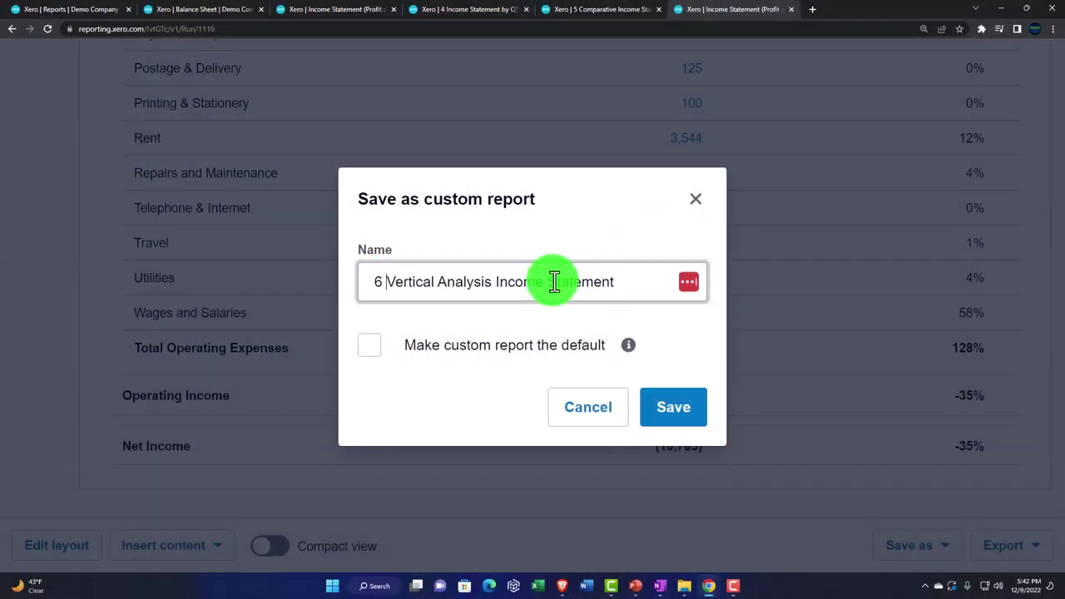
drag(391, 282, 228, 275)
key(ctrl+c)
click(668, 412)
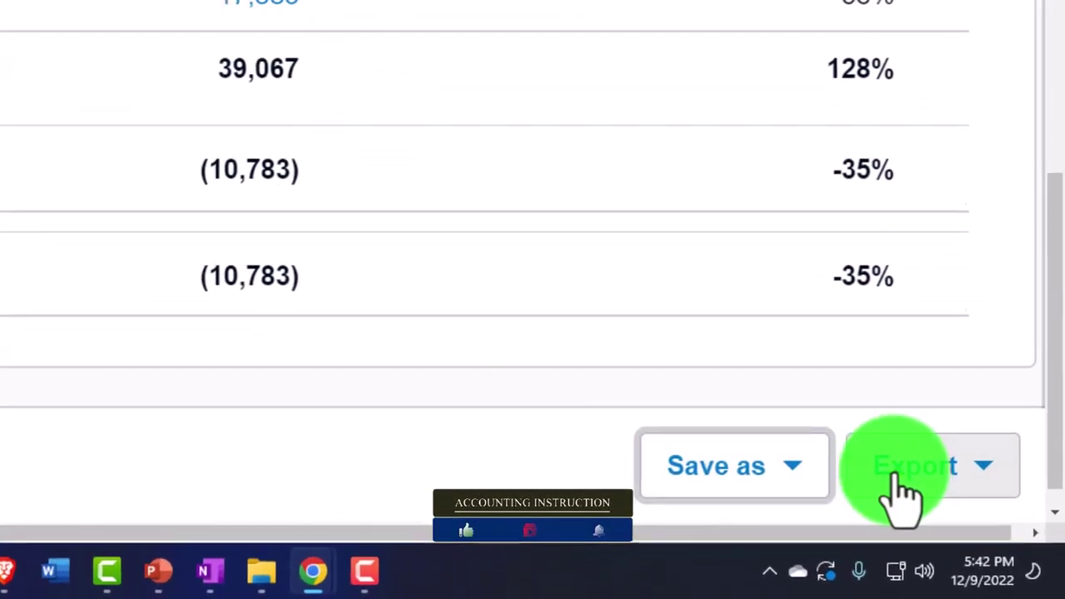
Export the vertical analysis income statement as a PDF and switch to the Reports folder in File Explorer
click(986, 551)
click(785, 295)
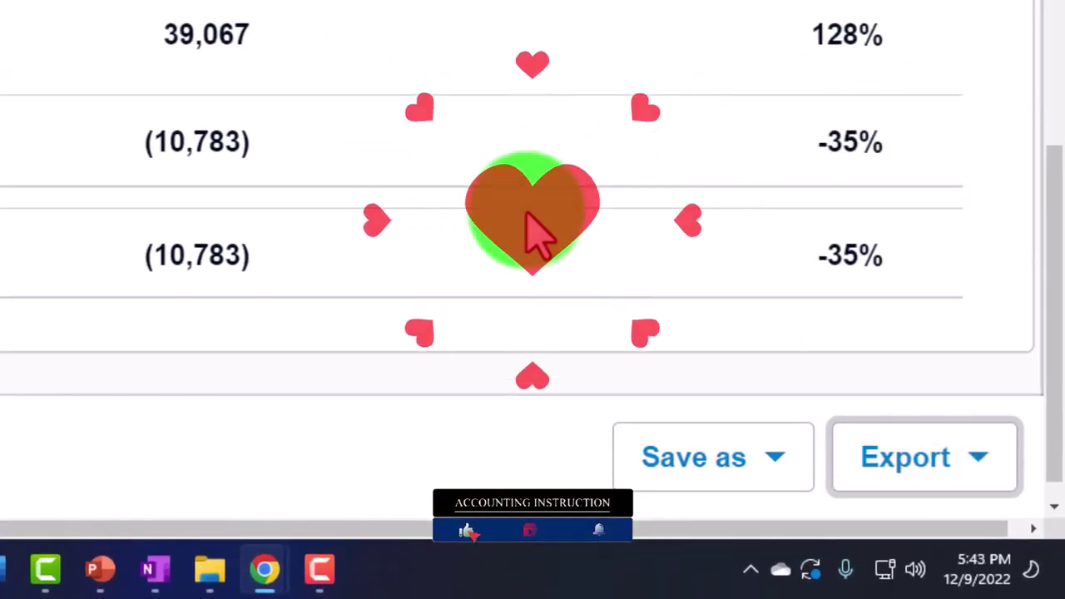
mouse_move(209, 569)
click(441, 442)
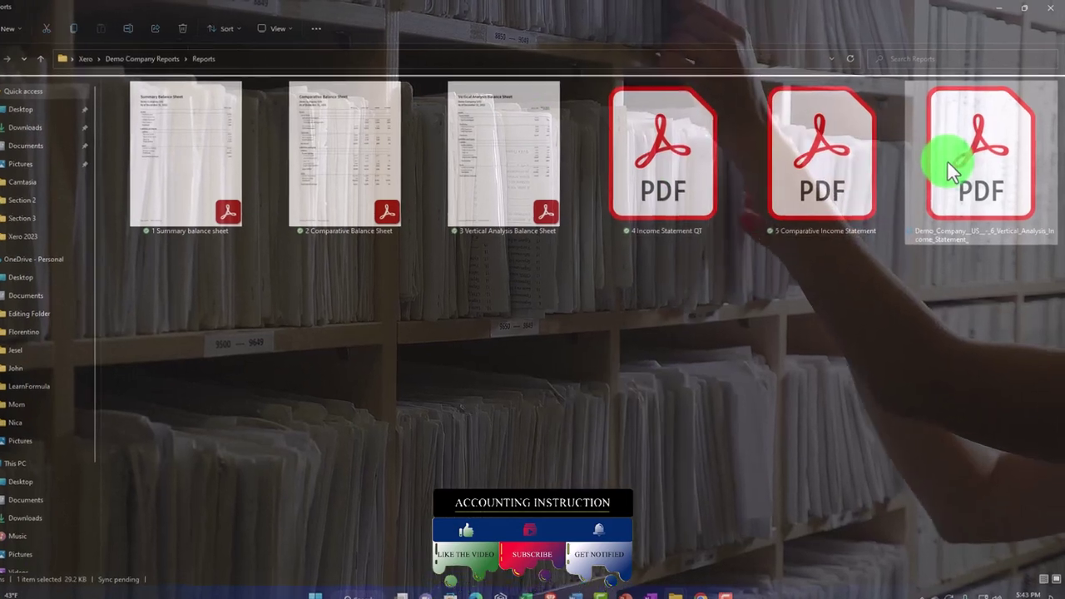
Rename the newly exported PDF as 6 Vertical Analysis Income Statement
right_click(949, 160)
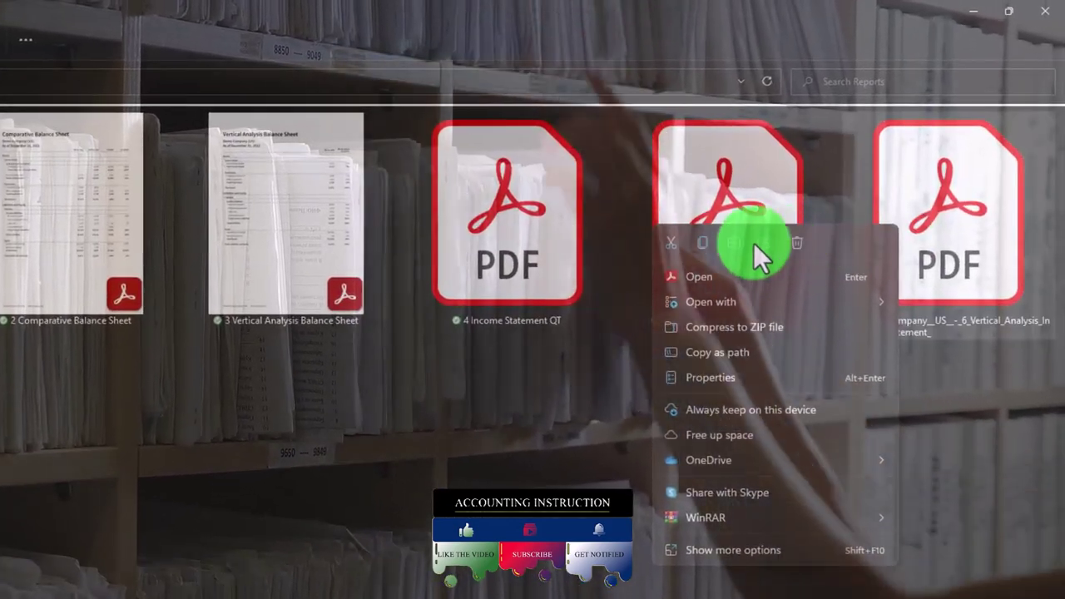
click(732, 242)
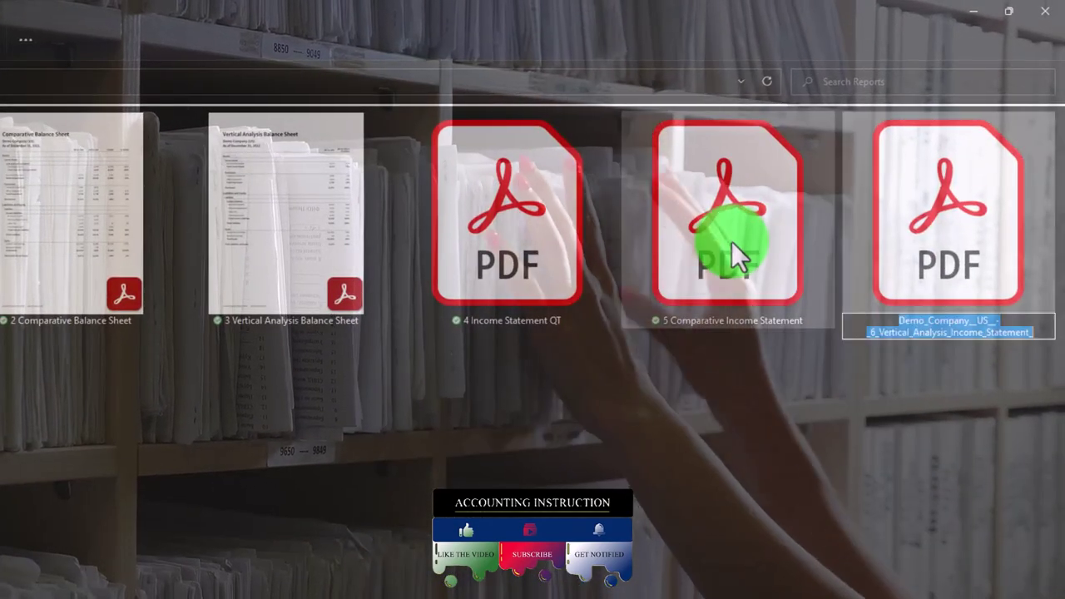
key(ctrl+v)
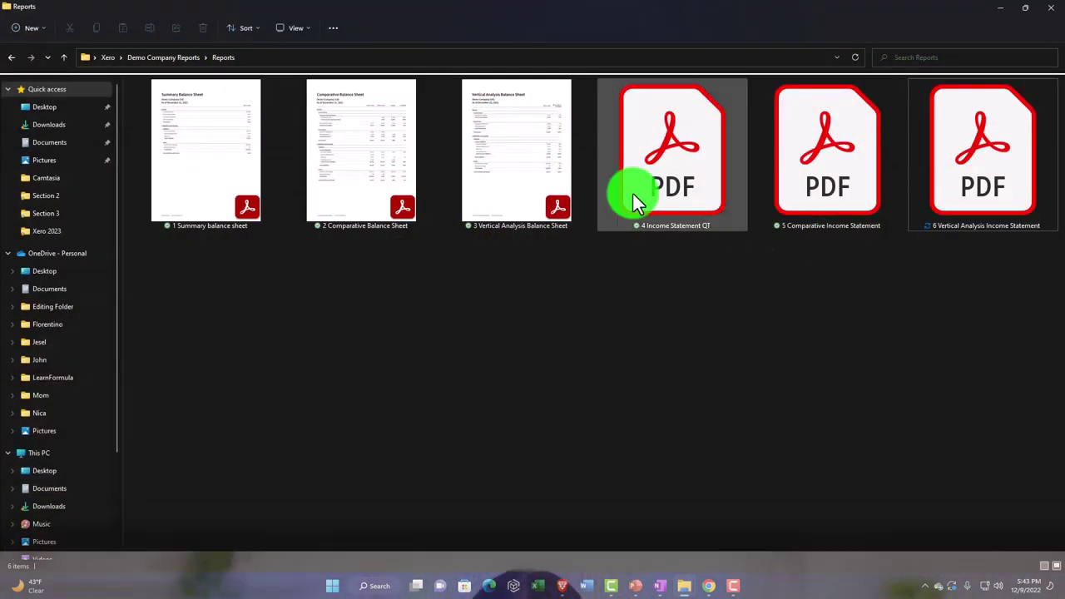
Go up to the Demo Company Reports folder and delete the existing Reports archive
click(183, 60)
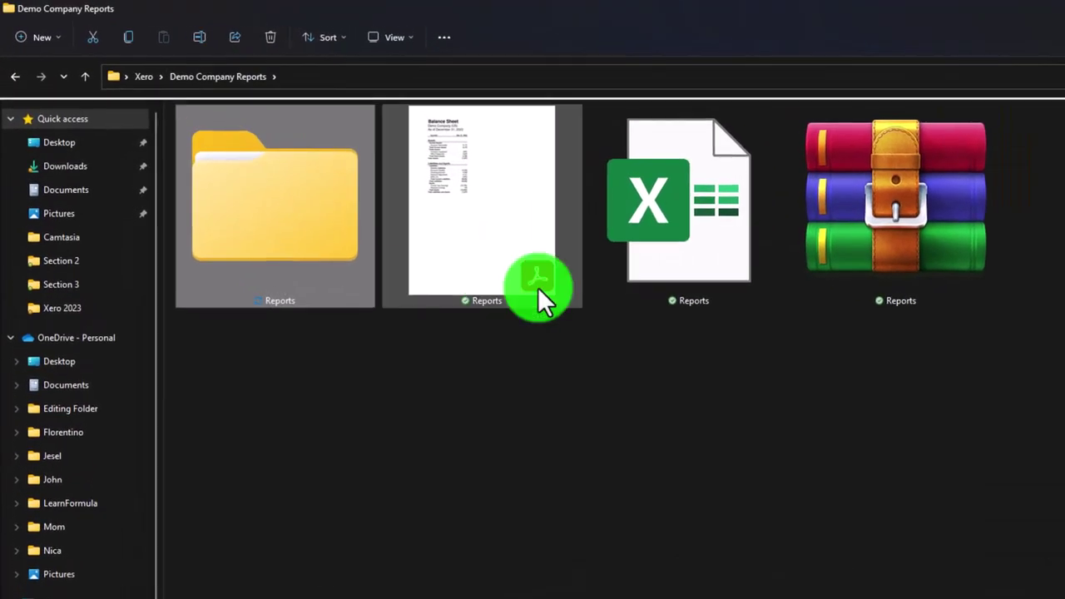
click(895, 200)
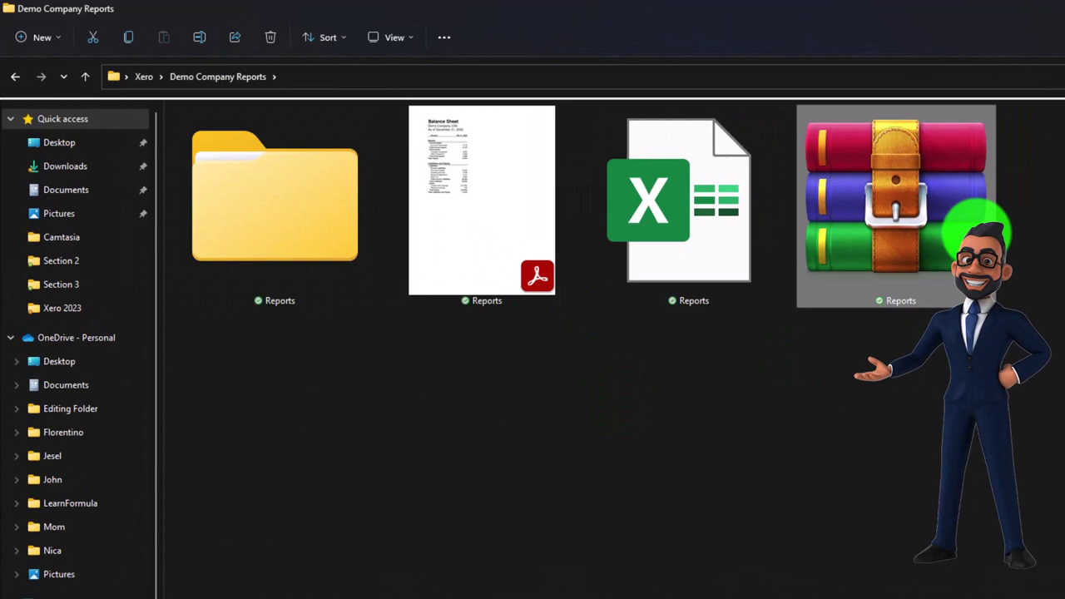
key(Delete)
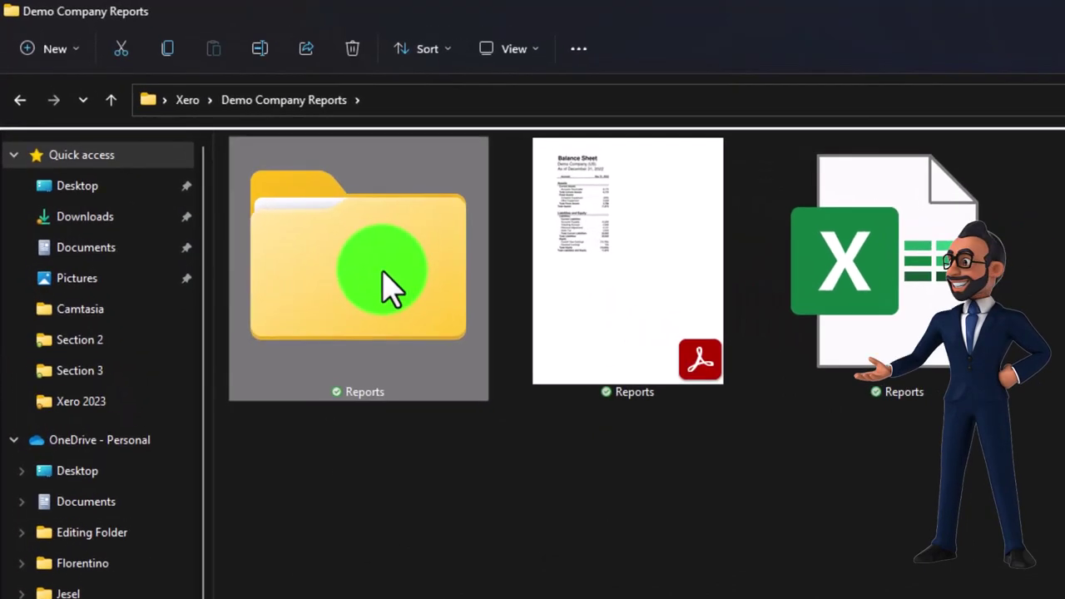
Compress the Reports folder into a ZIP file, keeping the name Reports
right_click(294, 207)
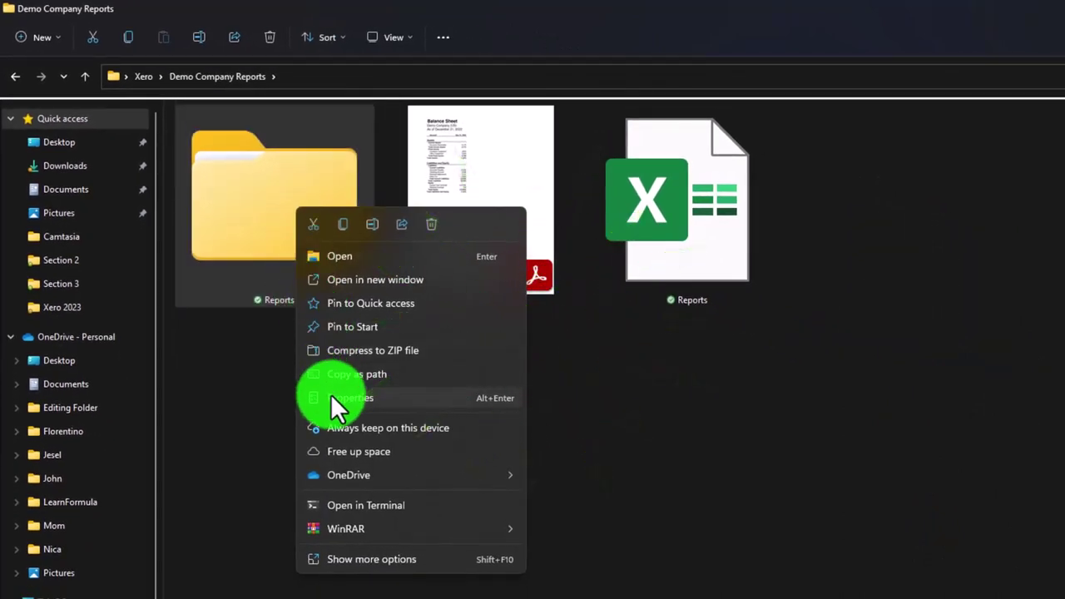
click(352, 351)
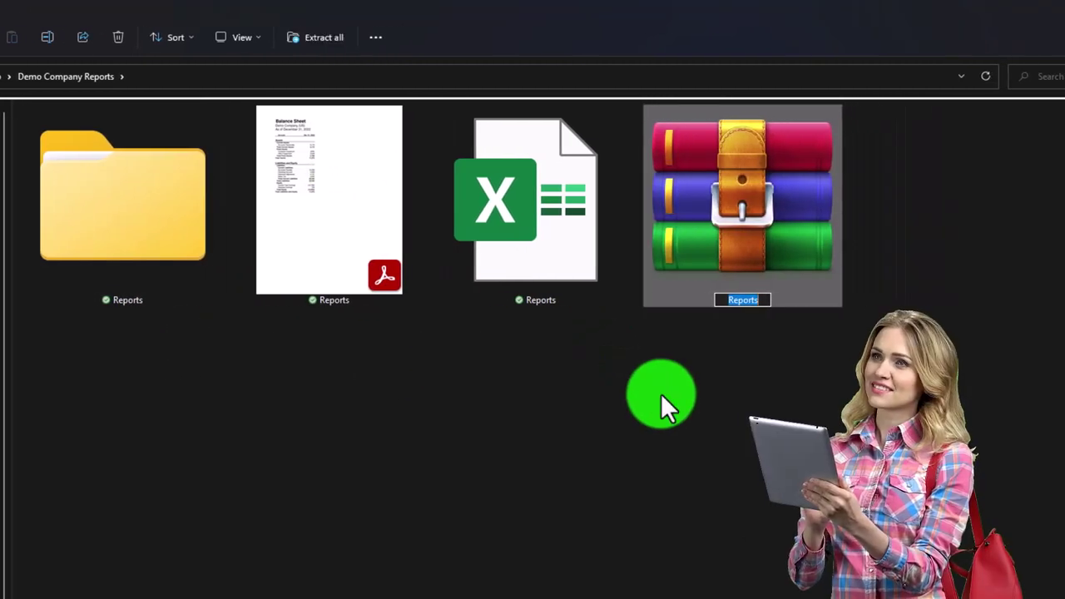
key(Return)
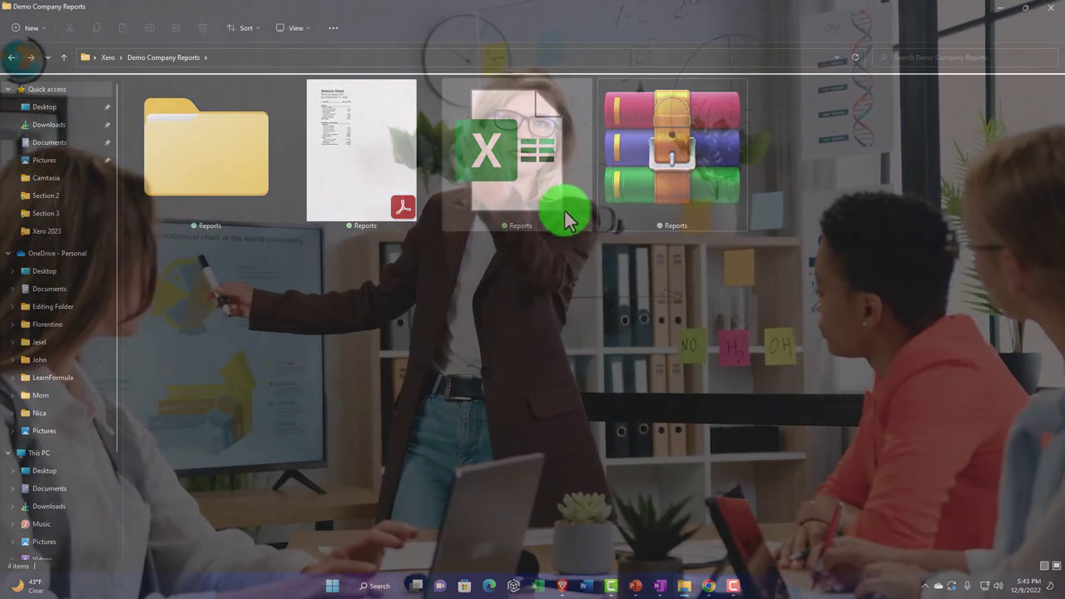
click(550, 203)
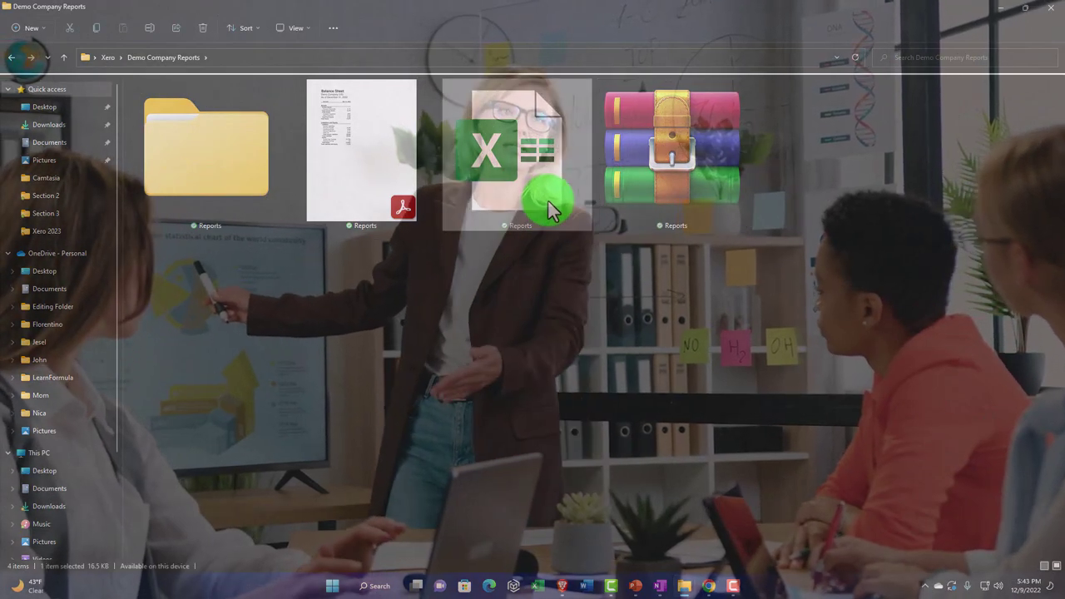
click(404, 189)
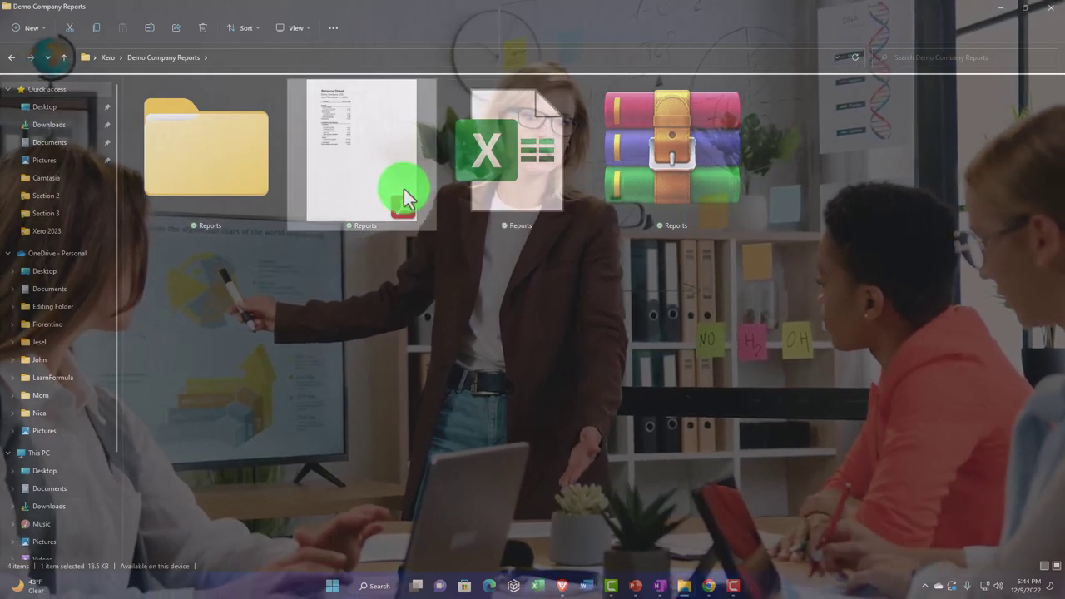
Switch to Xero in the browser and reload the Reports page, showing the list of custom reports
click(1001, 10)
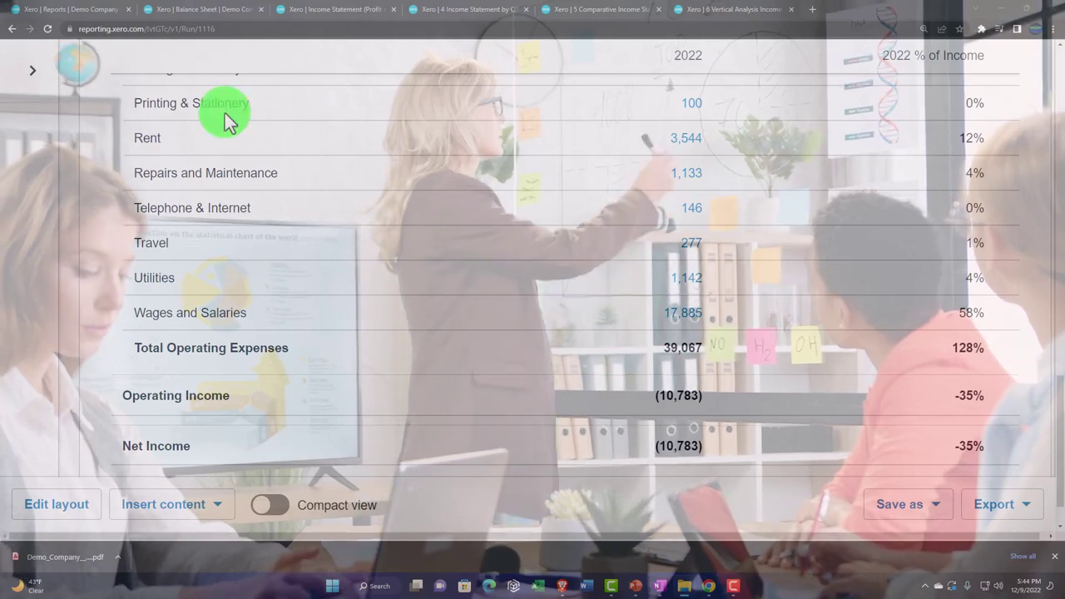
click(83, 11)
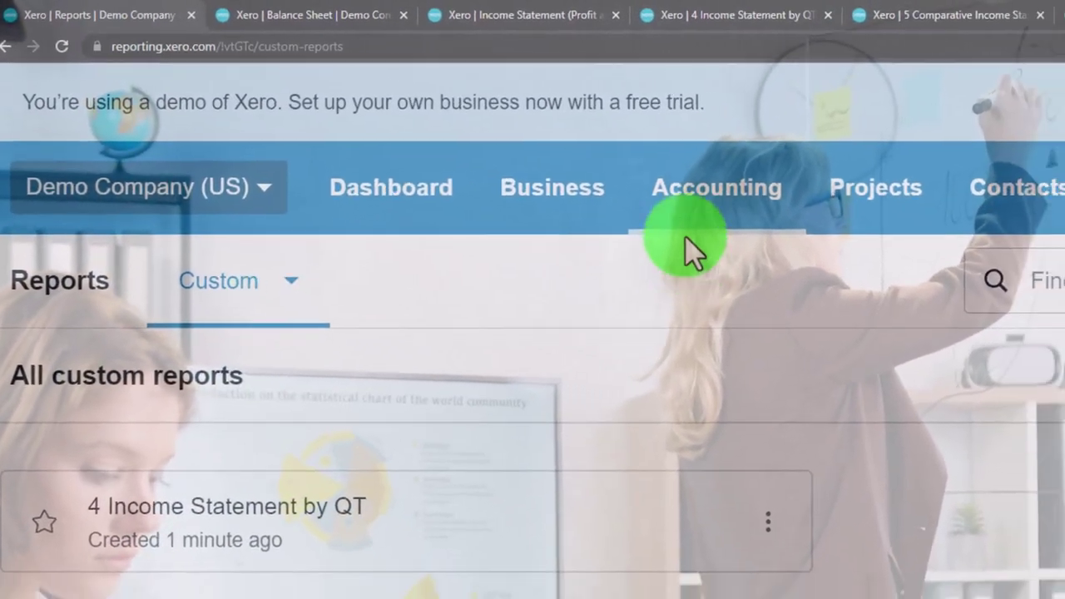
click(741, 198)
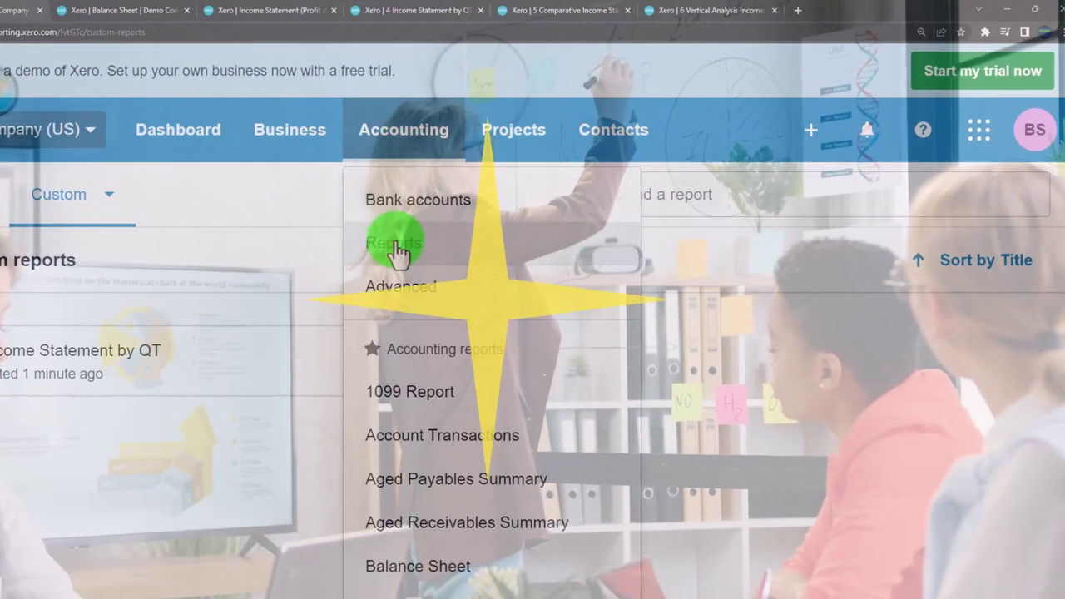
click(396, 248)
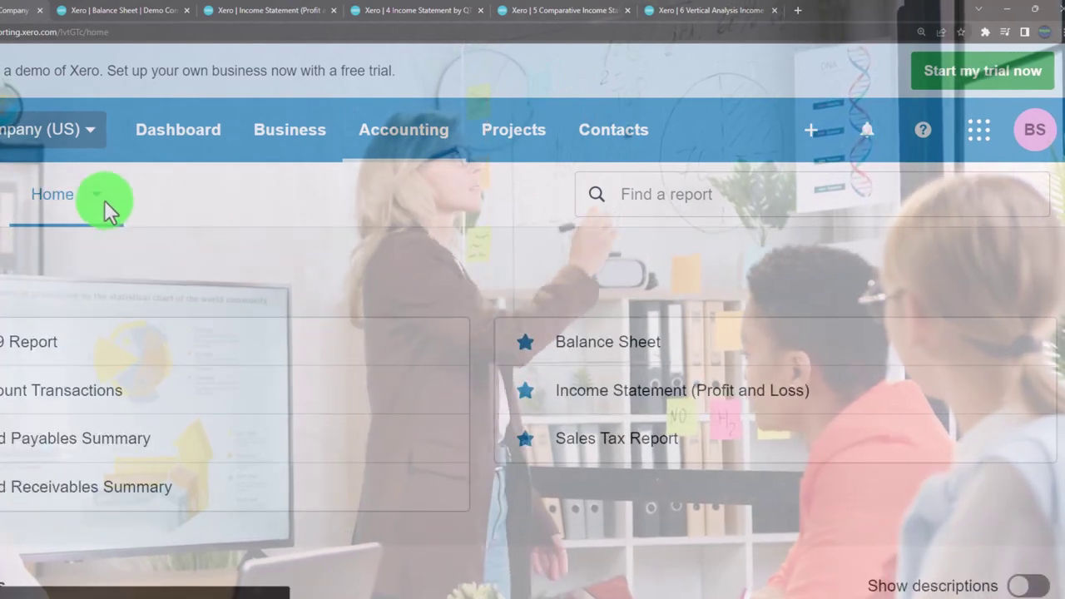
click(104, 199)
click(71, 300)
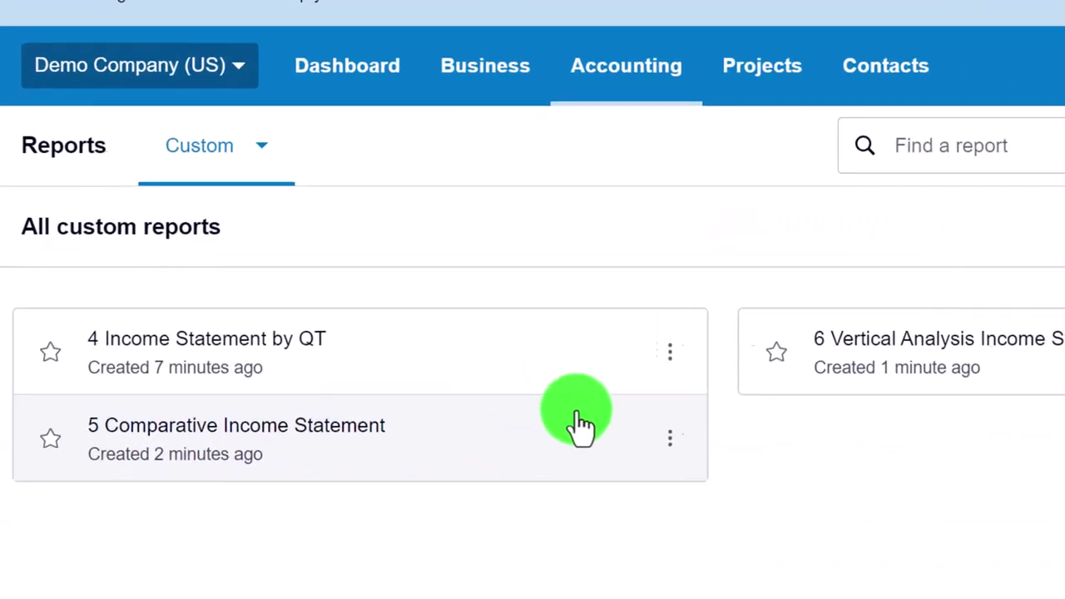
Open the 5 Comparative Income Statement custom report
click(580, 426)
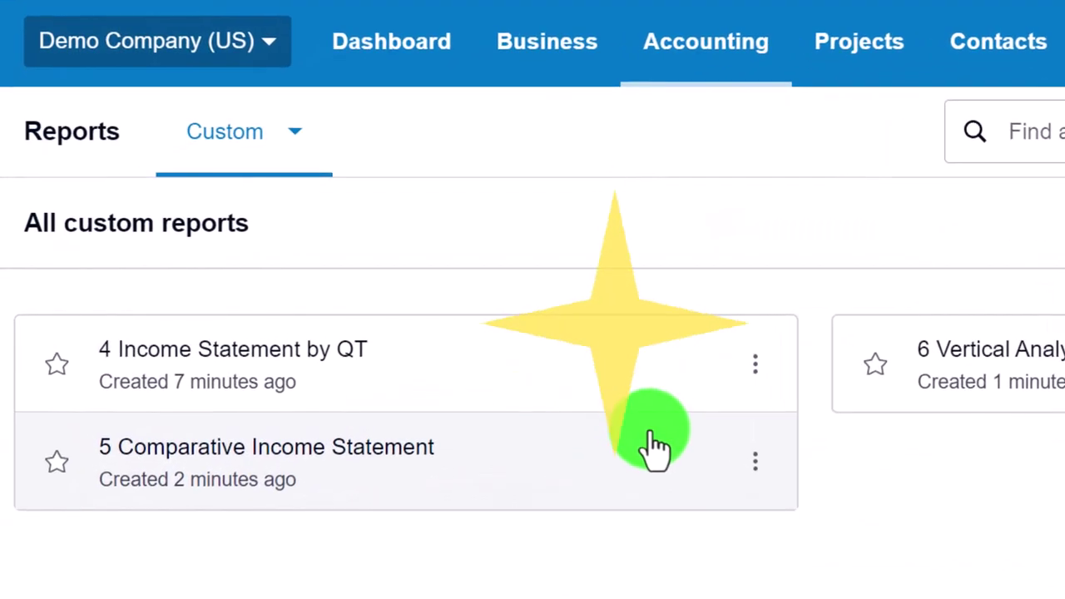